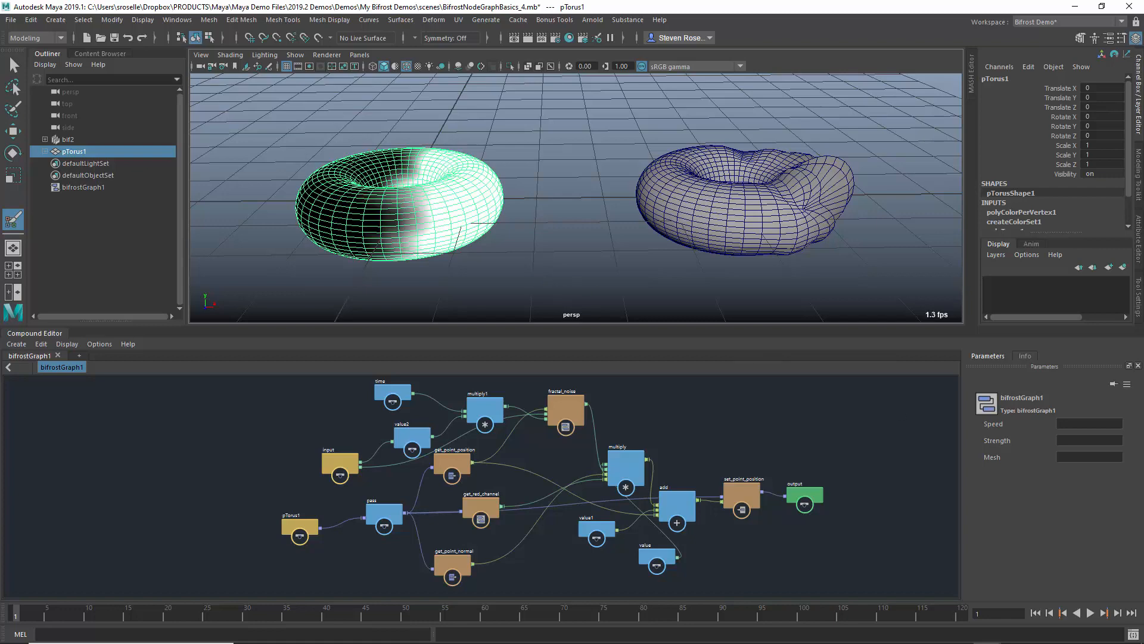
# Play the animation and view the source torus and the noise-deformed torus from several sides.
pyautogui.click(1090, 612)
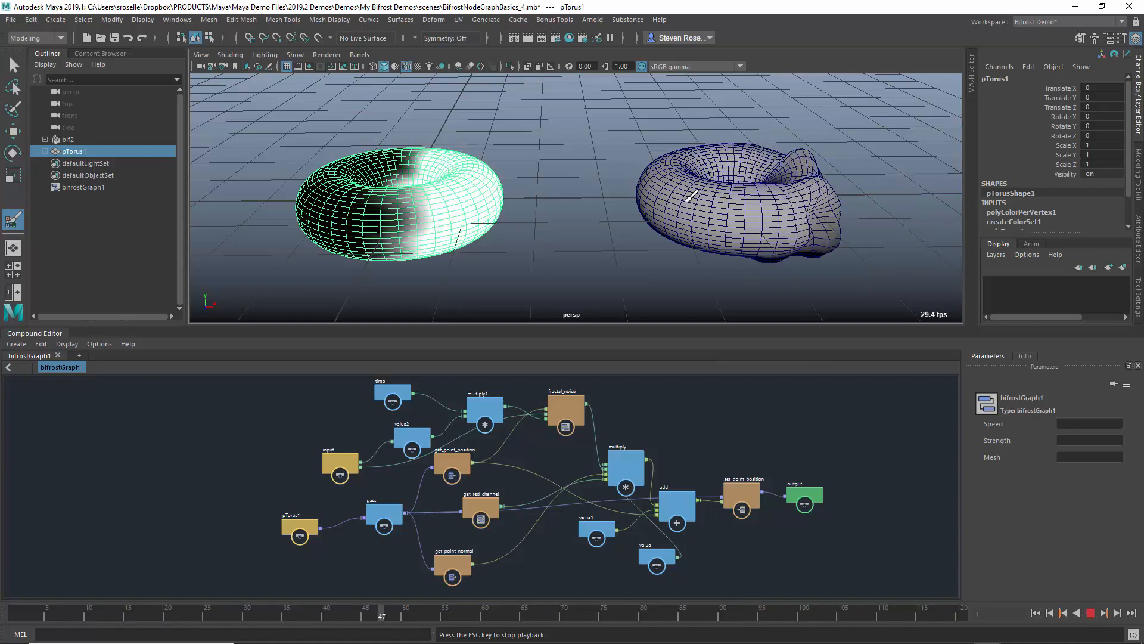
pyautogui.keyDown('alt'); pyautogui.moveTo(619, 215); pyautogui.dragTo(552, 227); pyautogui.keyUp('alt')
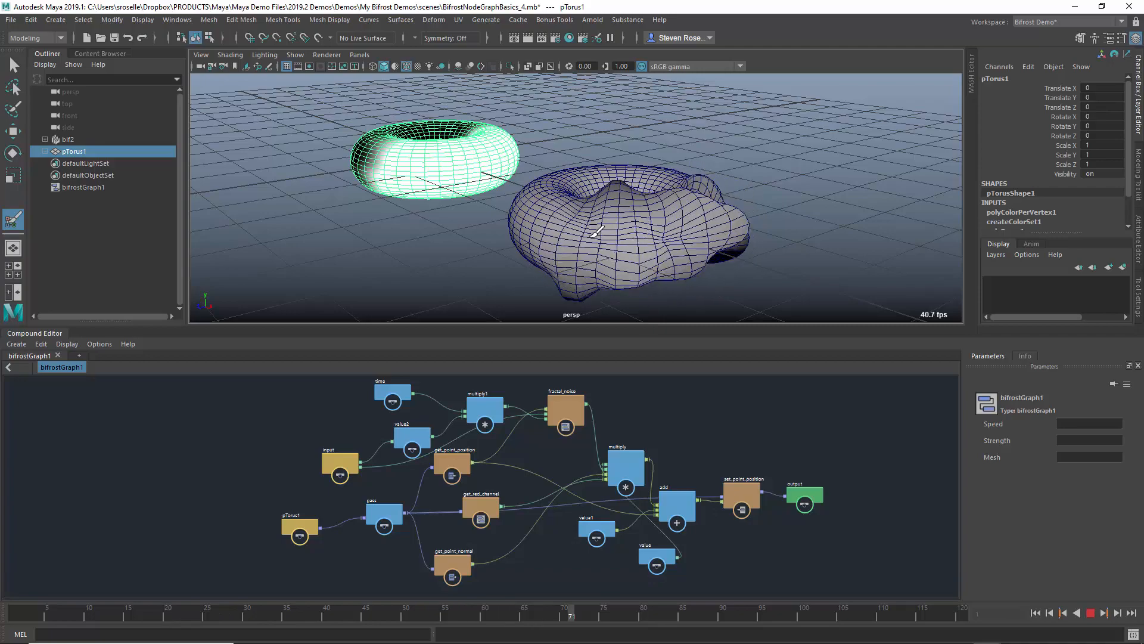
pyautogui.keyDown('alt'); pyautogui.moveTo(540, 244); pyautogui.dragTo(511, 248); pyautogui.keyUp('alt')
pyautogui.keyDown('alt'); pyautogui.moveTo(510, 248); pyautogui.dragTo(576, 228, button='middle'); pyautogui.keyUp('alt')
pyautogui.keyDown('alt'); pyautogui.moveTo(576, 228); pyautogui.dragTo(360, 213); pyautogui.keyUp('alt')
# Try painting vertex colour on the dark side of pTorus1 during playback, restore the original black-and-white split, and stop playback.
pyautogui.click(347, 204)
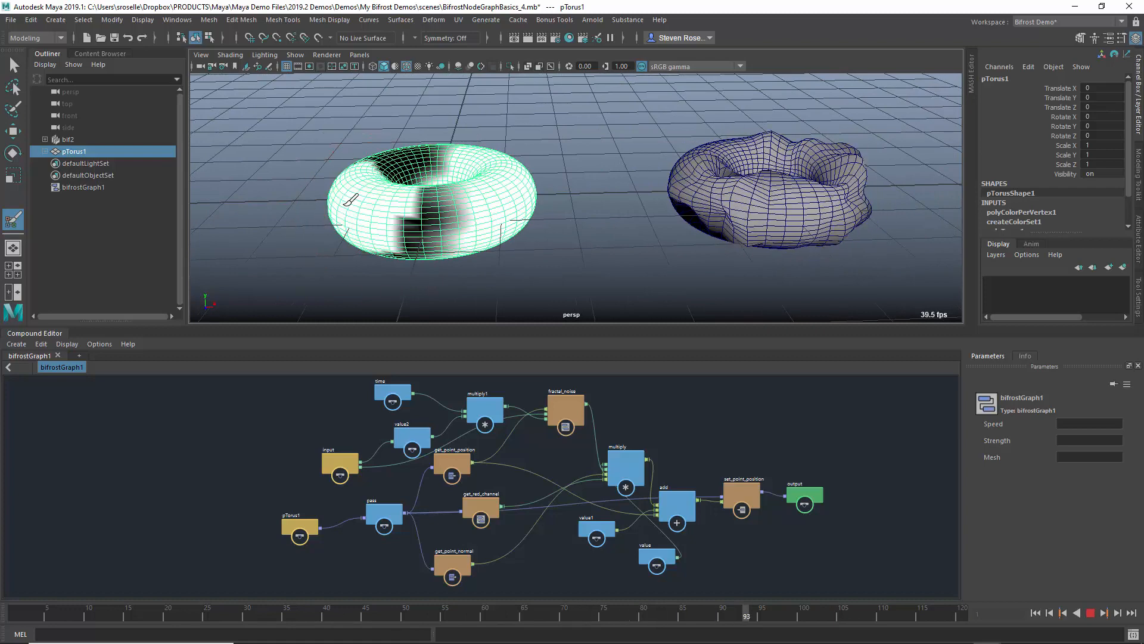
pyautogui.click(370, 183)
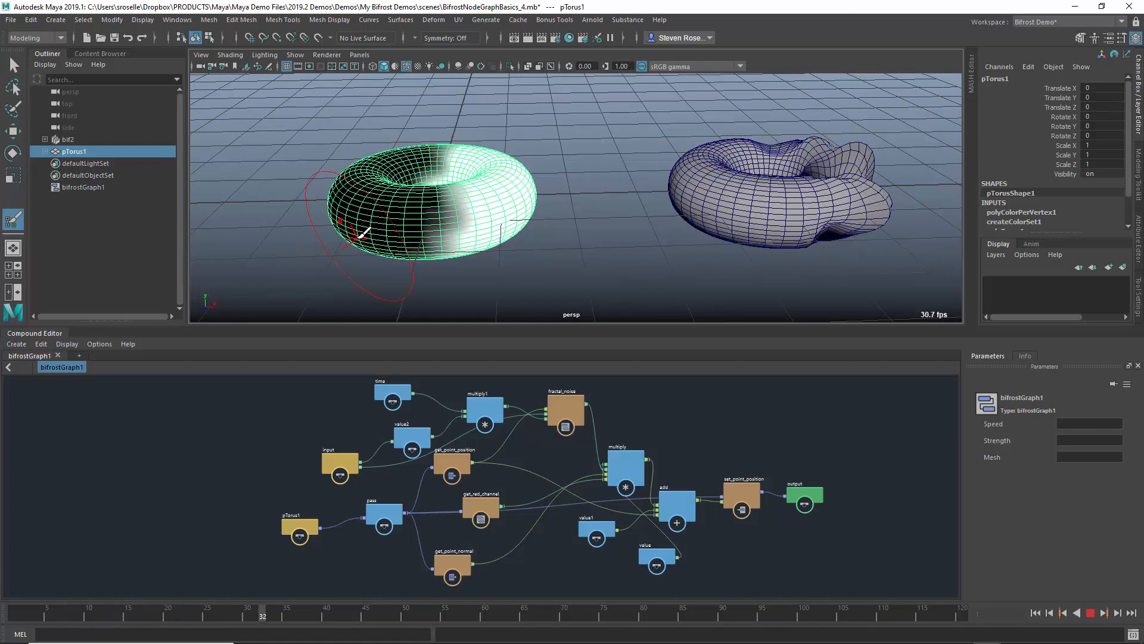
pyautogui.keyDown('alt'); pyautogui.moveTo(633, 250); pyautogui.dragTo(618, 256, button='middle'); pyautogui.keyUp('alt')
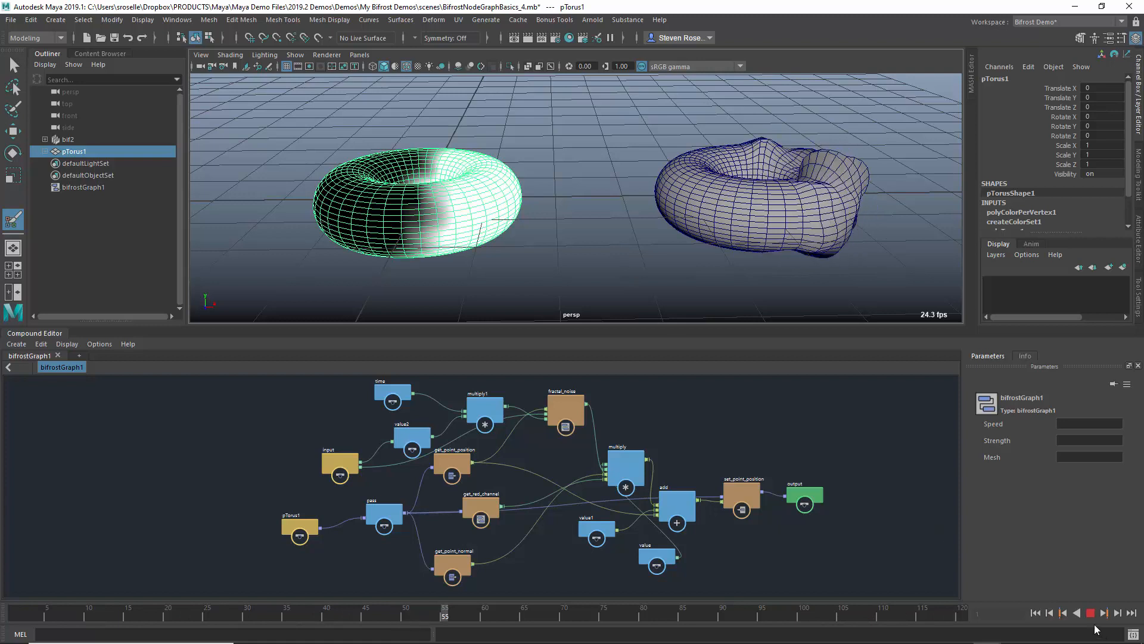
pyautogui.press('Escape')
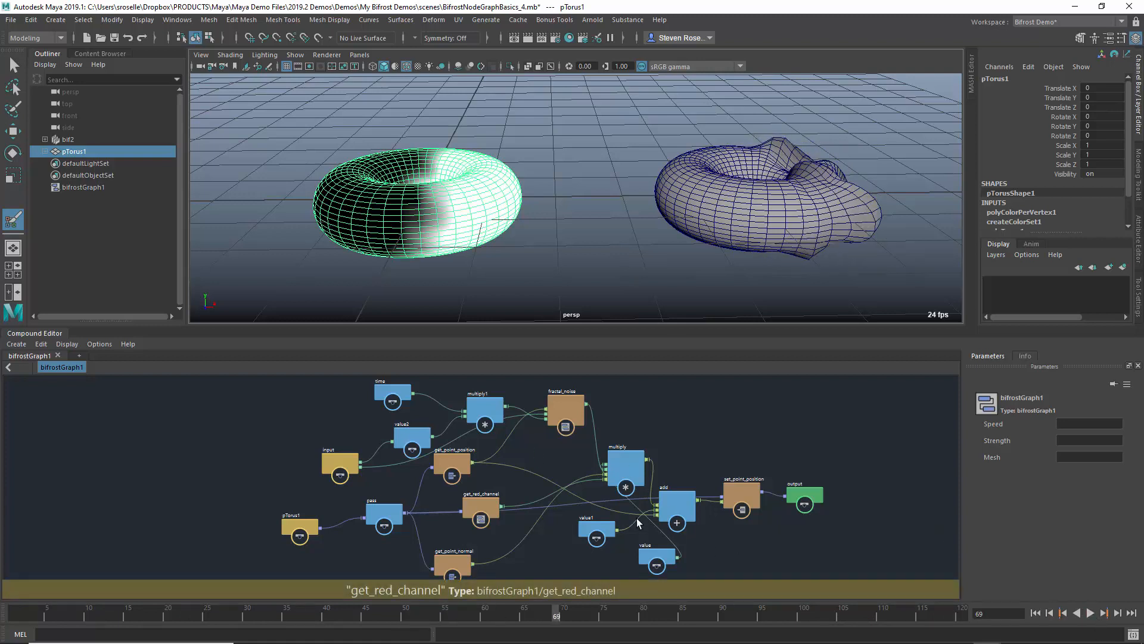
# Examine the pTorus1 mesh node and the input node with its Speed and Strength ports in bifrostGraph1.
pyautogui.scroll(-2, 724, 551)
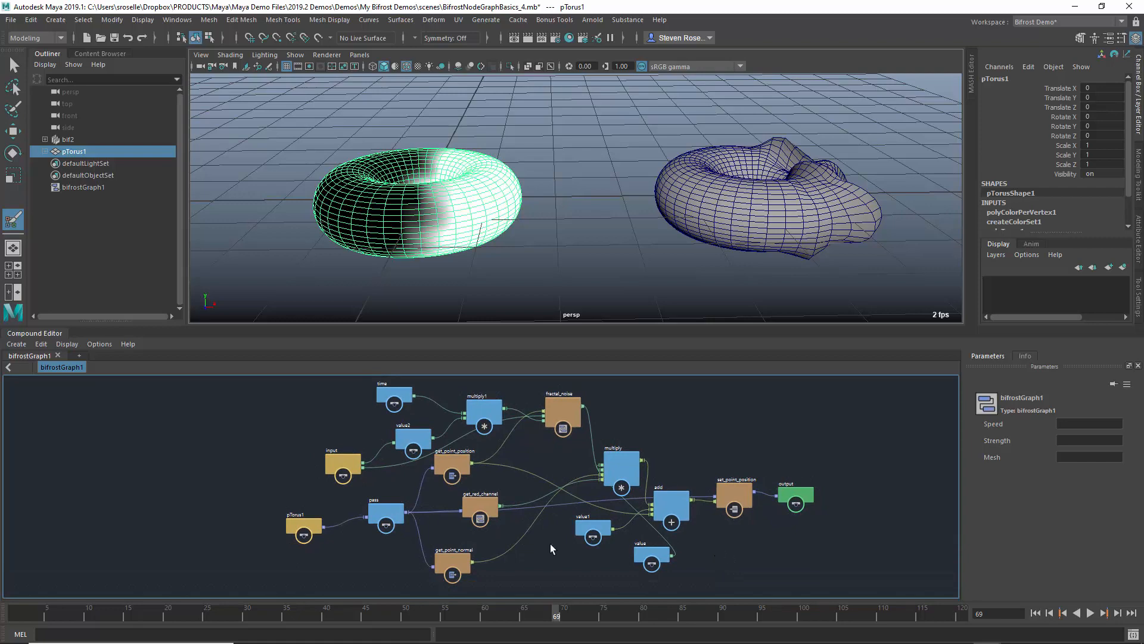
pyautogui.keyDown('alt'); pyautogui.moveTo(277, 555); pyautogui.dragTo(352, 540, button='middle'); pyautogui.keyUp('alt')
pyautogui.keyDown('alt'); pyautogui.moveTo(352, 540); pyautogui.dragTo(644, 543, button='right'); pyautogui.keyUp('alt')
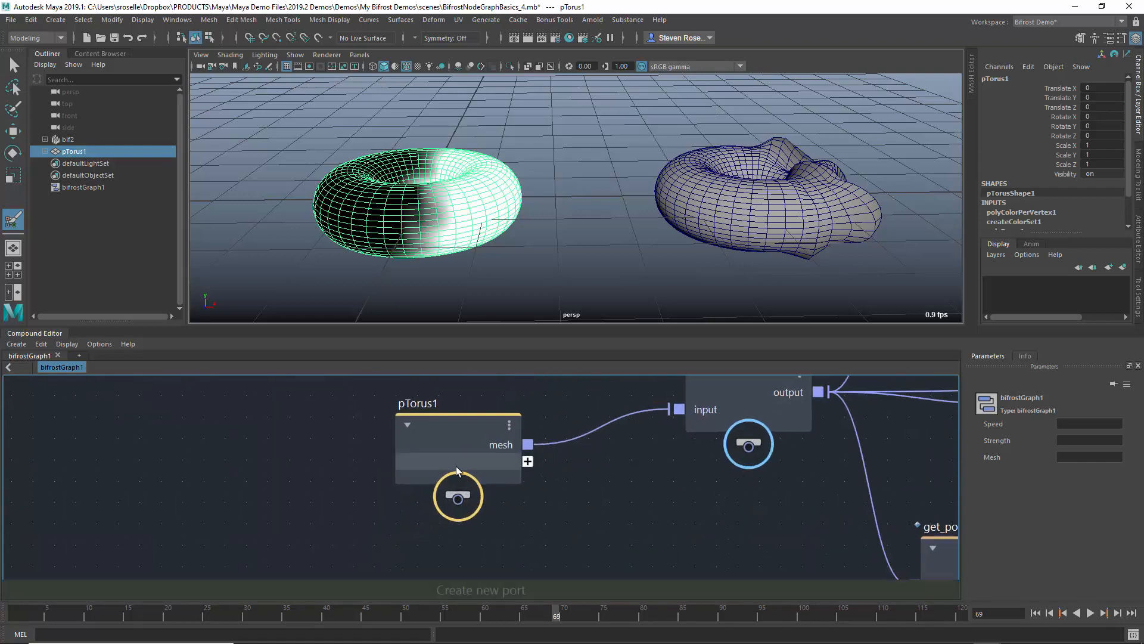
pyautogui.moveTo(455, 465); pyautogui.dragTo(484, 487)
pyautogui.keyDown('alt'); pyautogui.moveTo(679, 495); pyautogui.dragTo(405, 513, button='middle'); pyautogui.keyUp('alt')
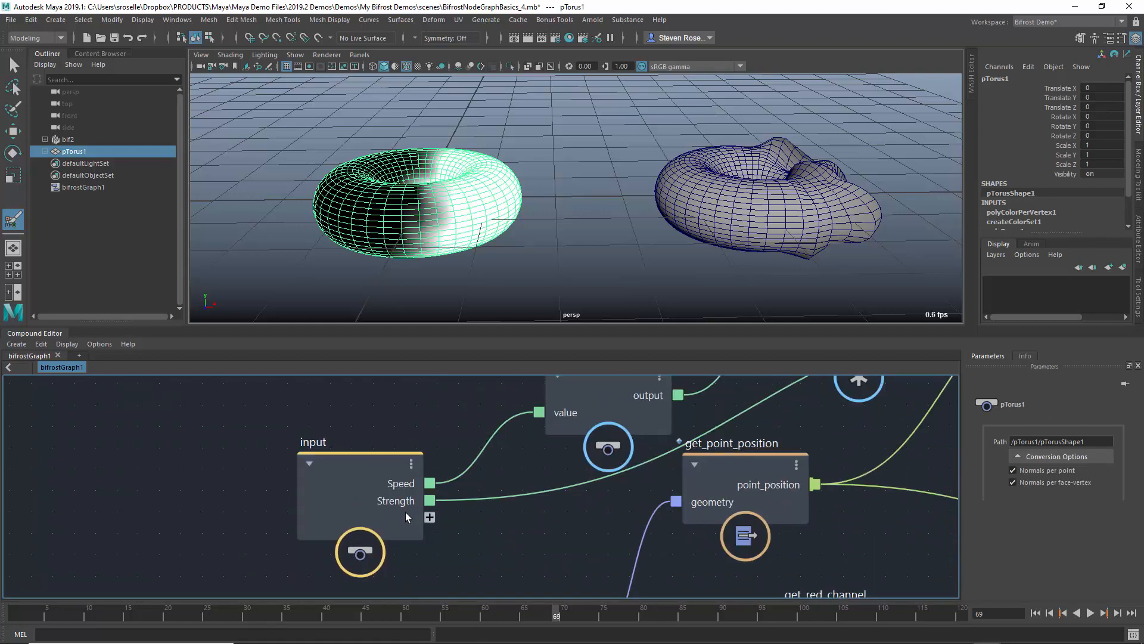
pyautogui.click(365, 493)
pyautogui.keyDown('alt'); pyautogui.moveTo(600, 524); pyautogui.dragTo(438, 554, button='middle'); pyautogui.keyUp('alt')
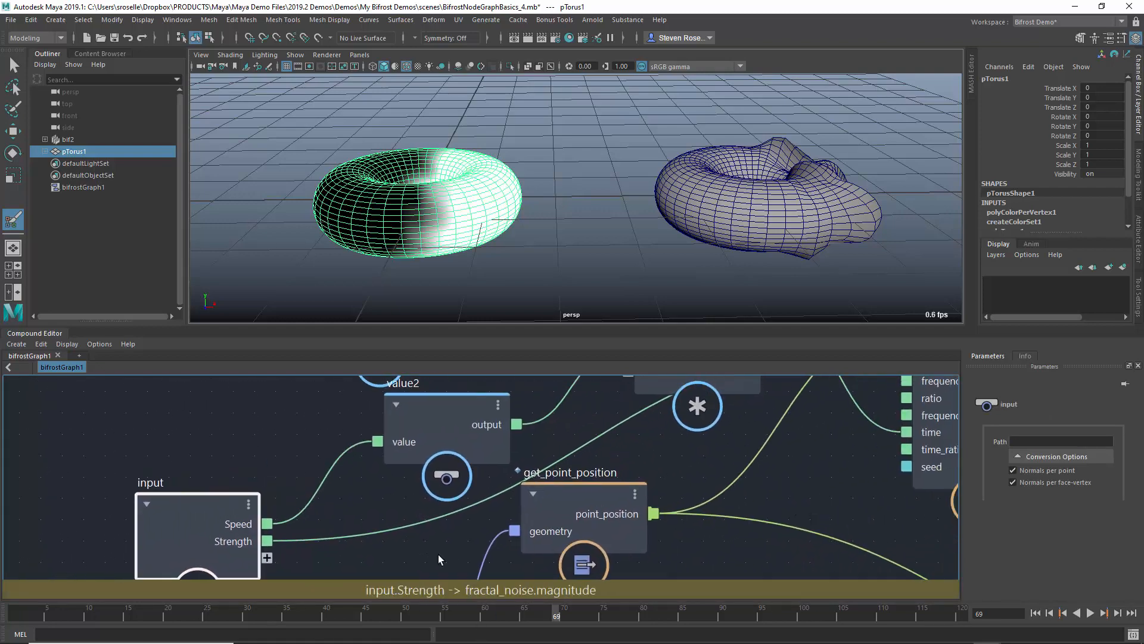
# Examine how Strength feeds the fractal_noise magnitude and how Speed and the time node pass through value2 and multiply1.
pyautogui.scroll(-2, 730, 508)
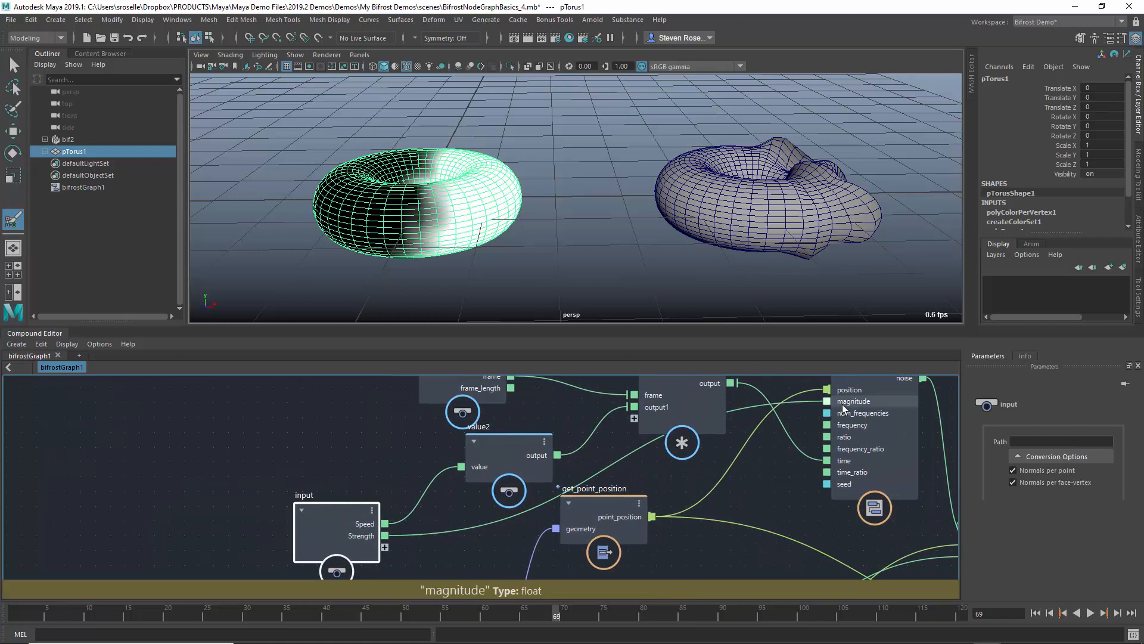
pyautogui.keyDown('alt'); pyautogui.moveTo(763, 472); pyautogui.dragTo(756, 502, button='middle'); pyautogui.keyUp('alt')
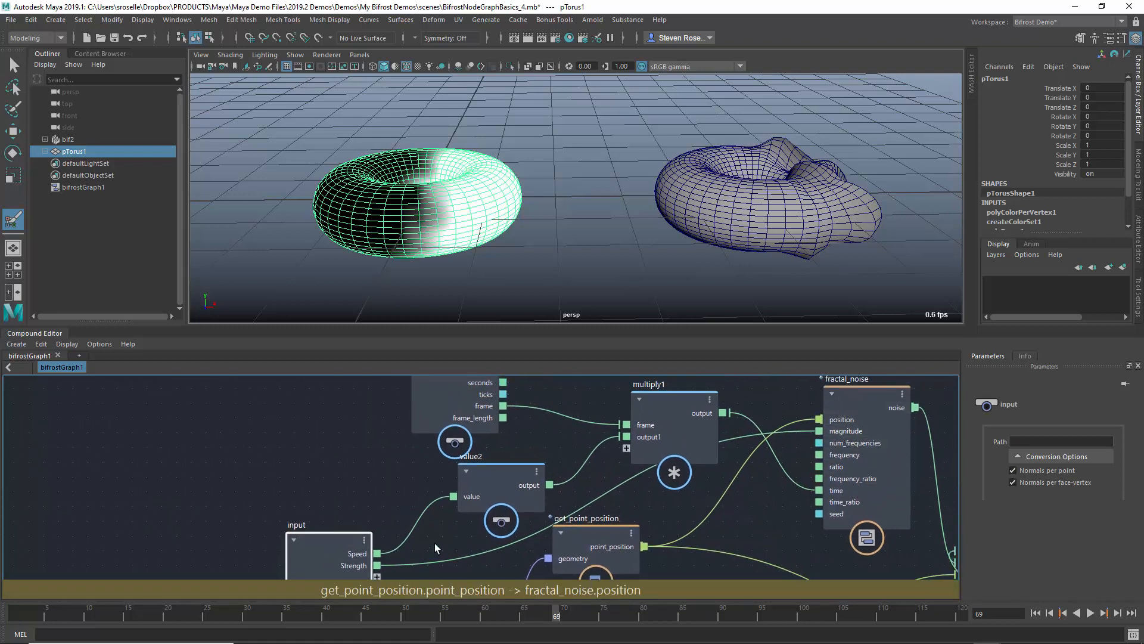
pyautogui.keyDown('alt'); pyautogui.moveTo(373, 507); pyautogui.dragTo(371, 498, button='middle'); pyautogui.keyUp('alt')
pyautogui.click(492, 482)
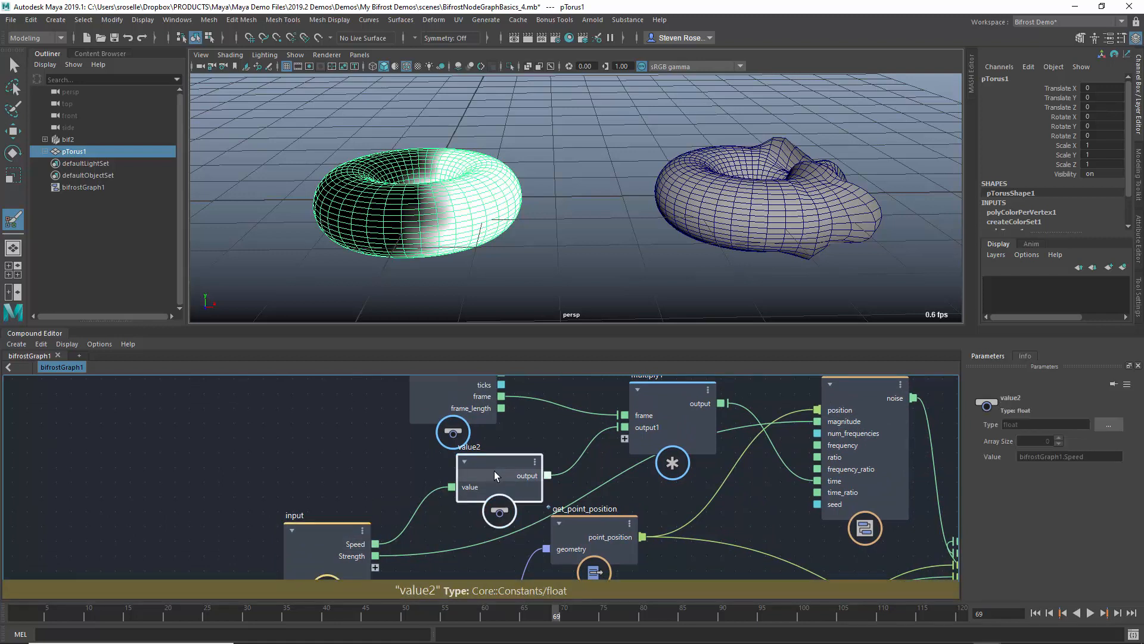
pyautogui.click(638, 406)
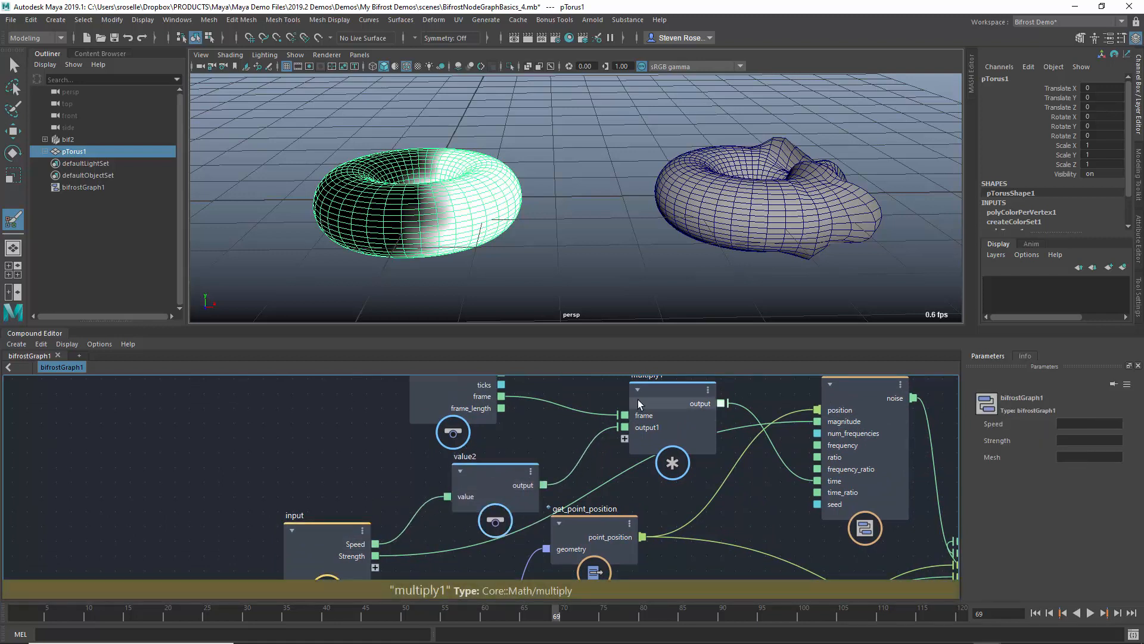
pyautogui.moveTo(664, 400); pyautogui.dragTo(657, 413)
pyautogui.keyDown('alt'); pyautogui.moveTo(567, 398); pyautogui.dragTo(598, 448, button='middle'); pyautogui.keyUp('alt')
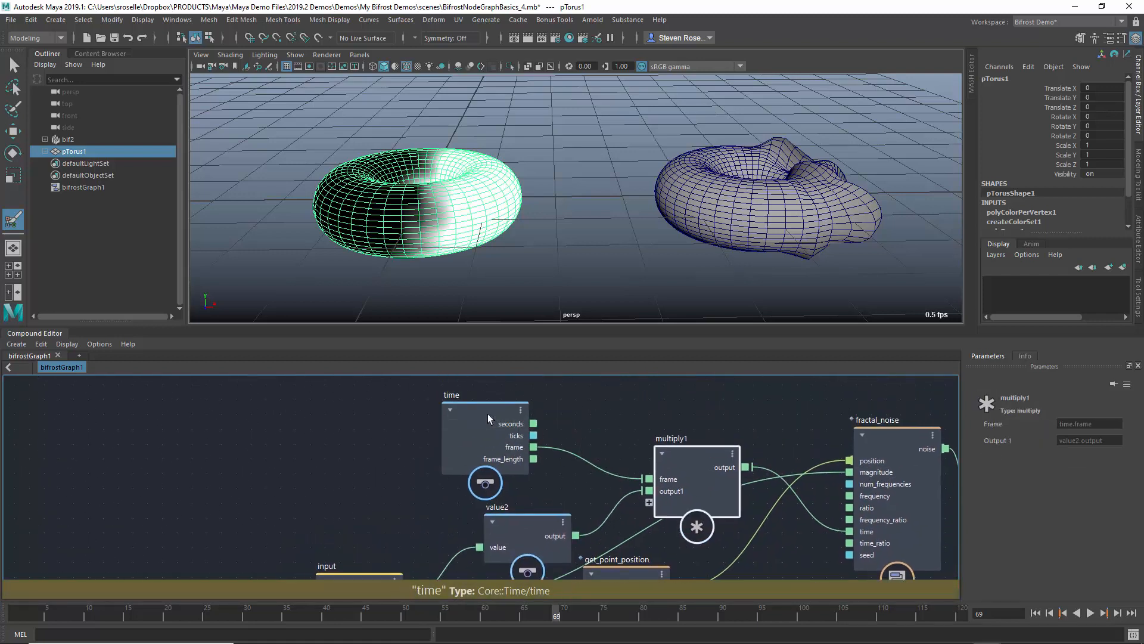
# Examine the end of the network from the add and set_point_position nodes to the output node's mesh1 port.
pyautogui.scroll(-3, 598, 448)
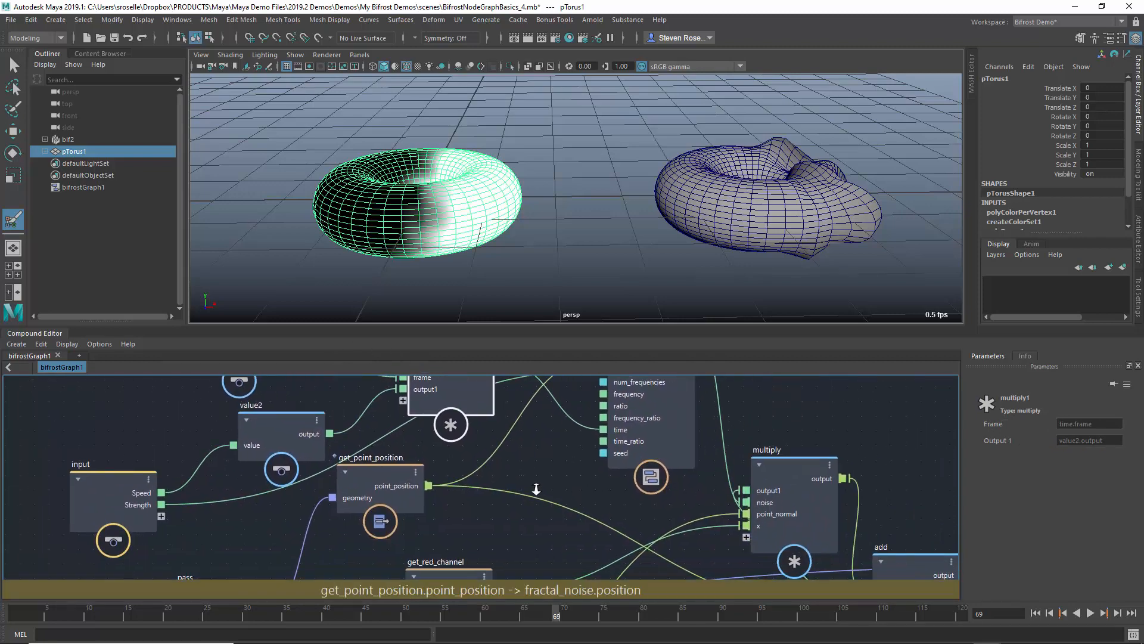
pyautogui.keyDown('alt'); pyautogui.moveTo(526, 484); pyautogui.dragTo(570, 507, button='middle'); pyautogui.keyUp('alt')
pyautogui.keyDown('alt'); pyautogui.moveTo(701, 587); pyautogui.dragTo(601, 538, button='middle'); pyautogui.keyUp('alt')
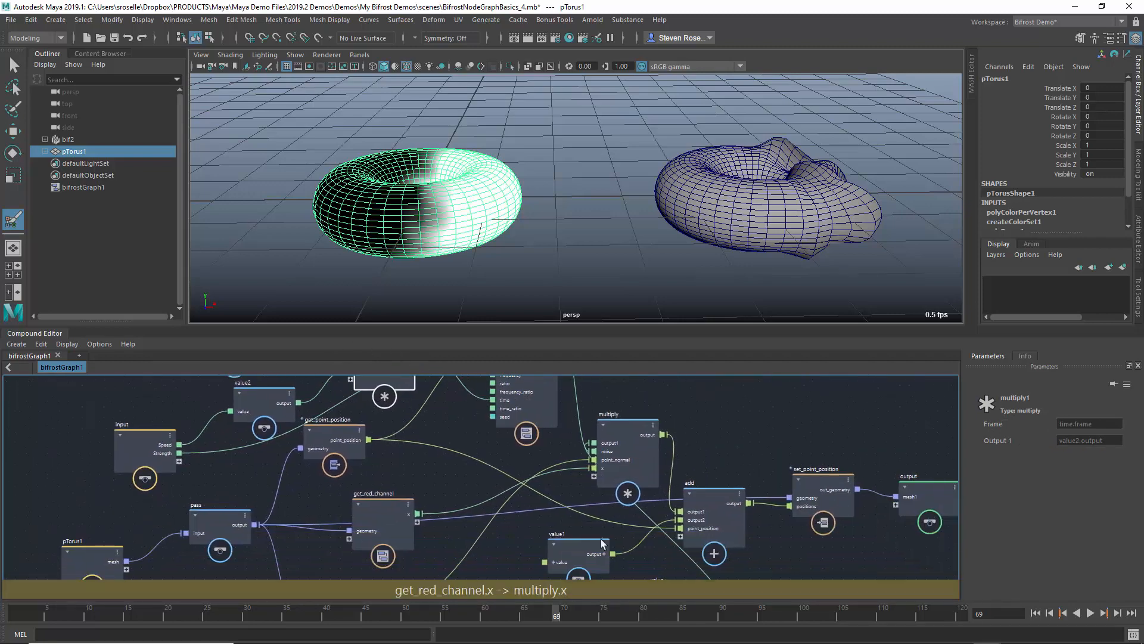
pyautogui.scroll(4, 685, 470)
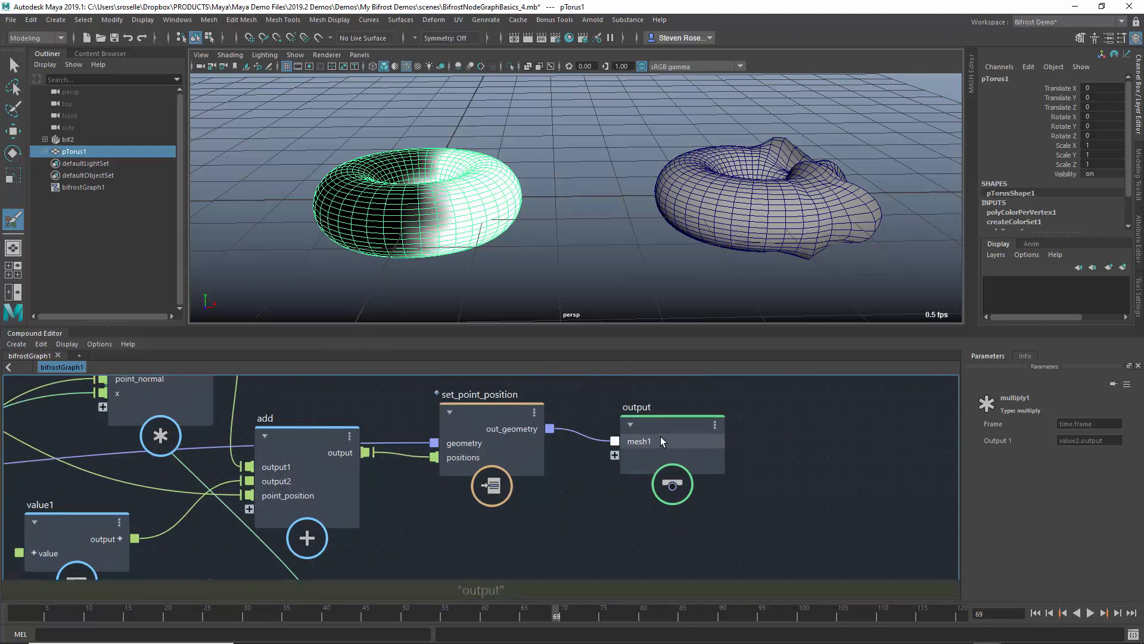
pyautogui.click(673, 449)
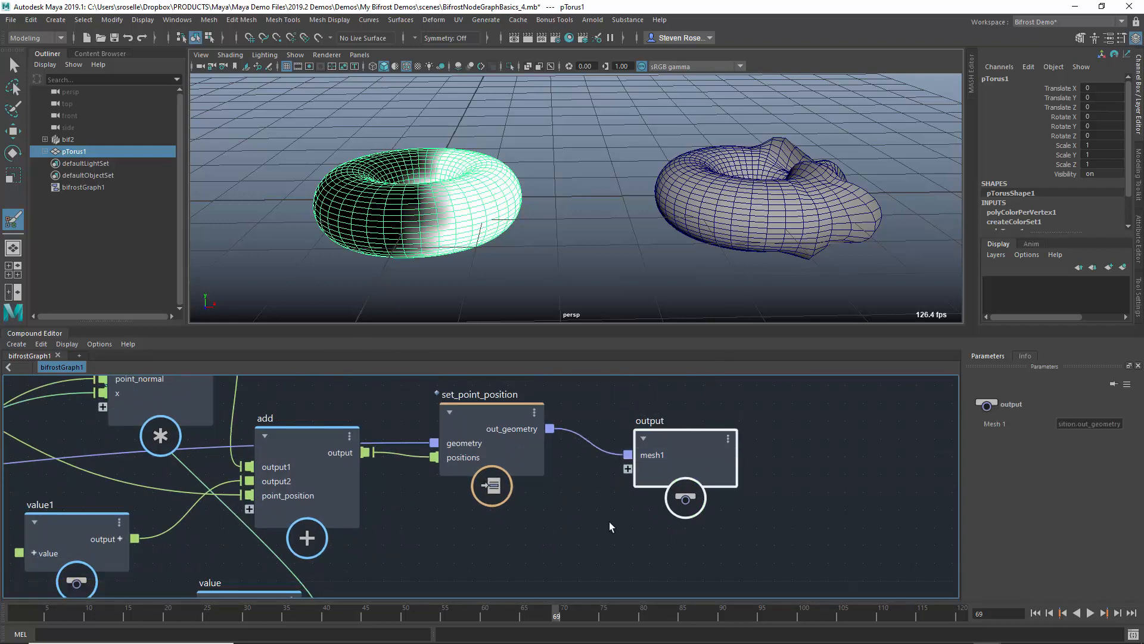
pyautogui.click(575, 522)
pyautogui.press('a')
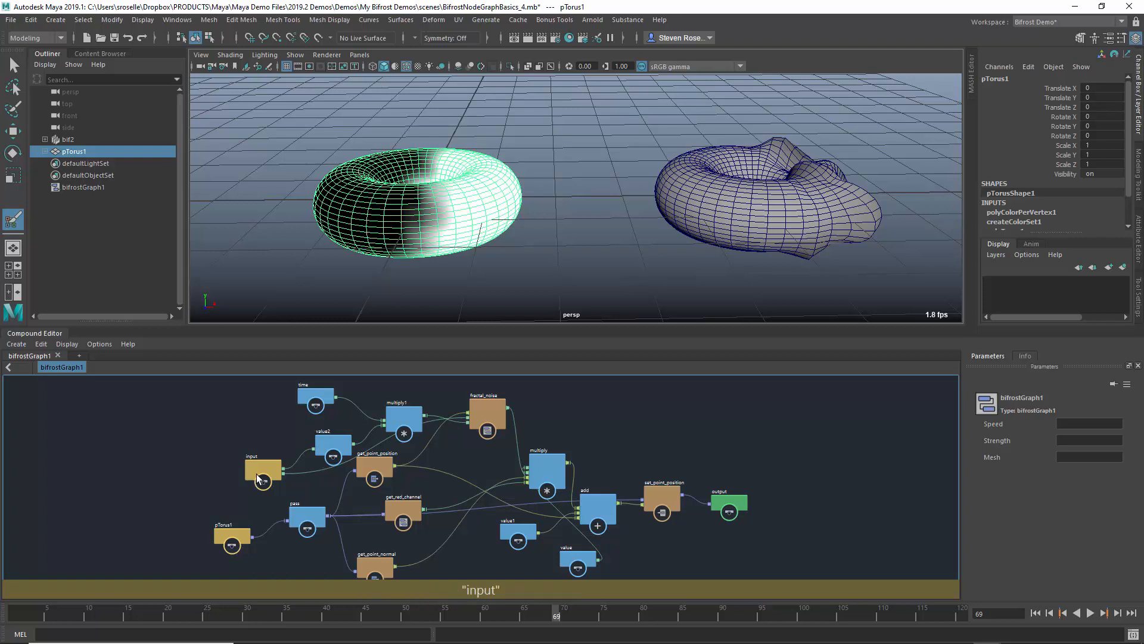
# Group all nodes between the input and pTorus1 nodes and the output node into one compound.
pyautogui.moveTo(260, 467); pyautogui.dragTo(230, 468)
pyautogui.moveTo(288, 379); pyautogui.dragTo(670, 579)
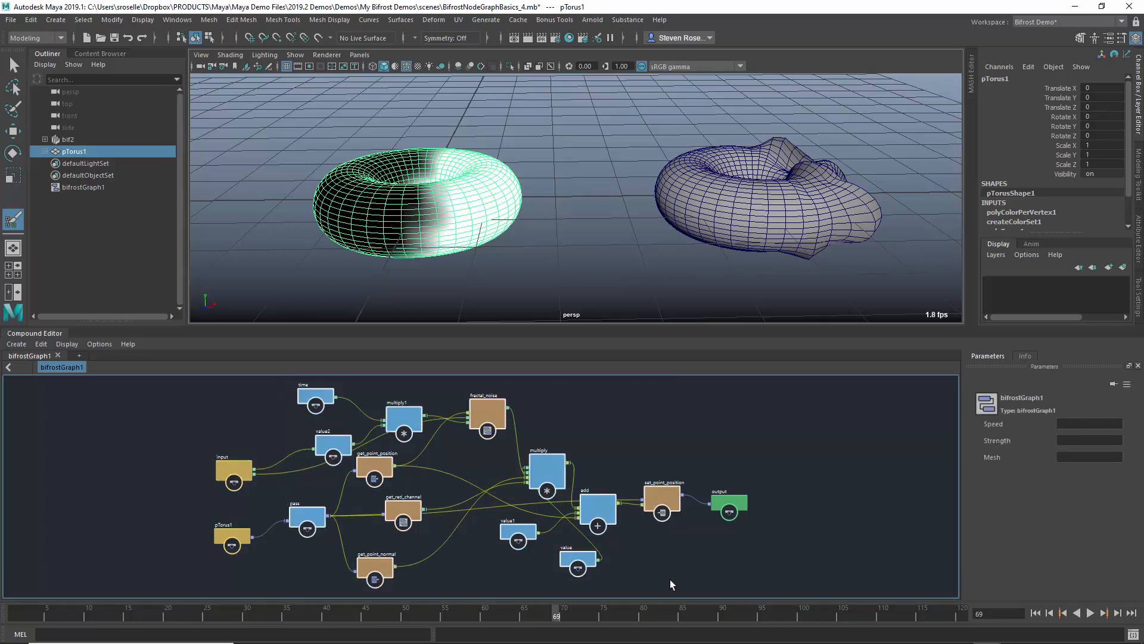
pyautogui.hotkey('ctrl', 'g')
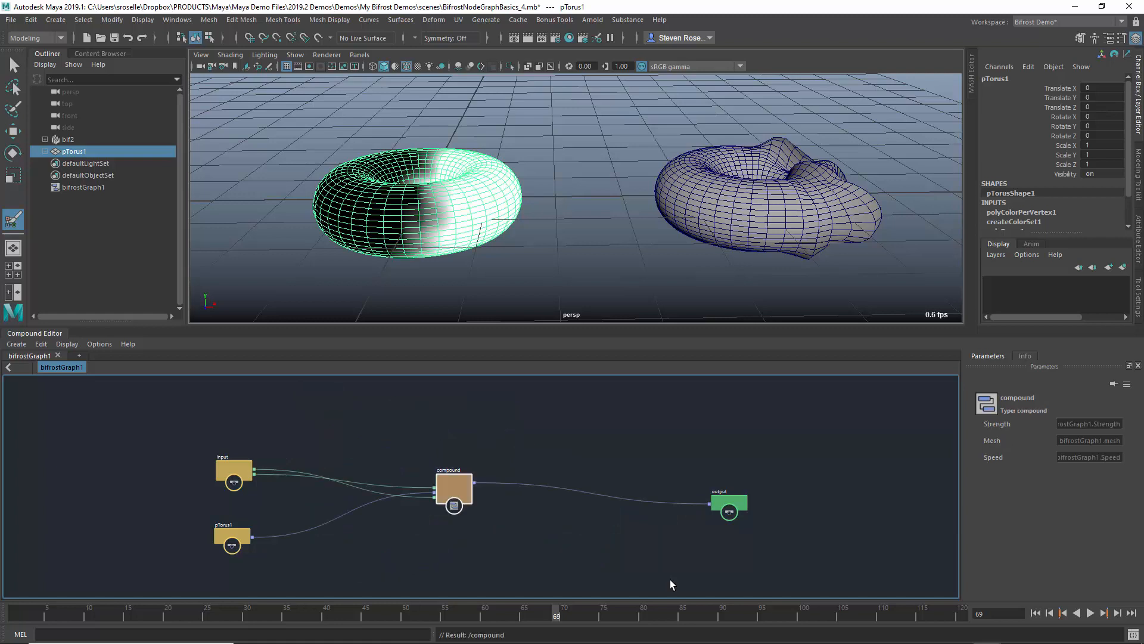
# Move the input, pTorus1 and output nodes close around the new compound node.
pyautogui.moveTo(230, 527); pyautogui.dragTo(368, 522)
pyautogui.moveTo(746, 495); pyautogui.dragTo(531, 480)
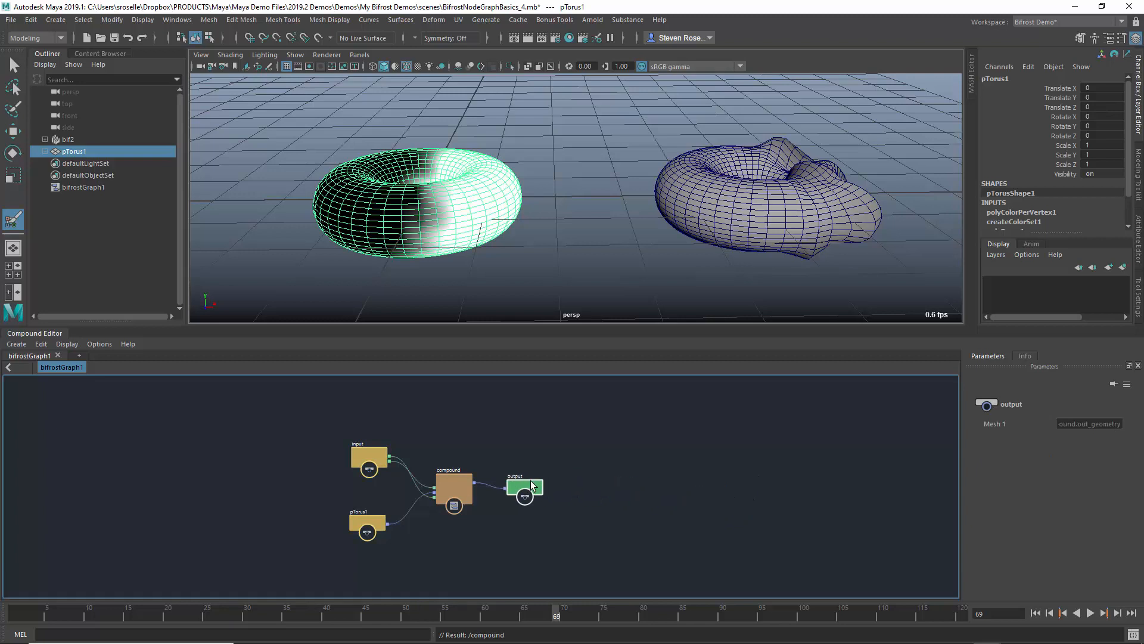
pyautogui.scroll(3, 493, 512)
pyautogui.scroll(2, 494, 509)
pyautogui.moveTo(481, 483); pyautogui.dragTo(580, 501, button='middle')
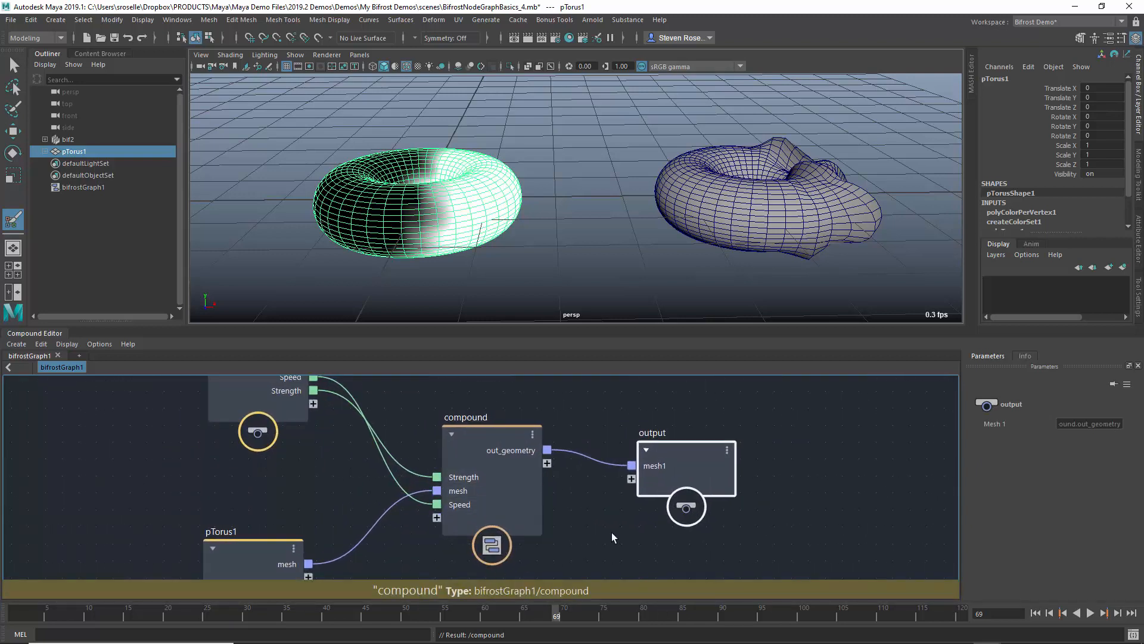
# Inside the compound, move the input and output nodes slightly outward, and return to the top level of bifrostGraph1.
pyautogui.click(484, 435)
pyautogui.doubleClick(485, 435)
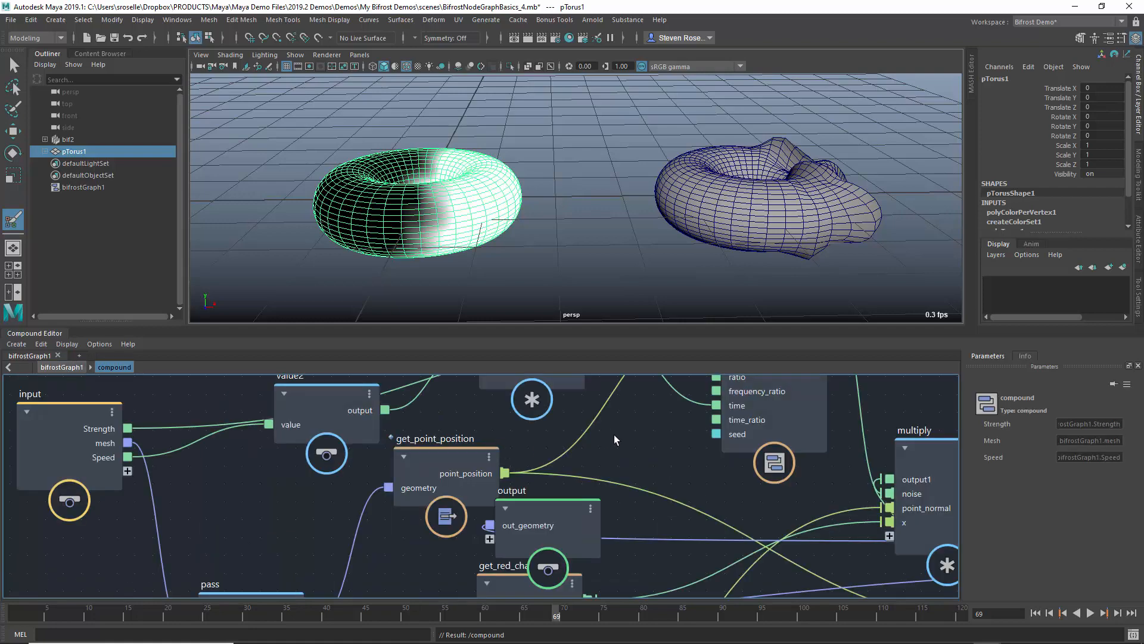
pyautogui.press('a')
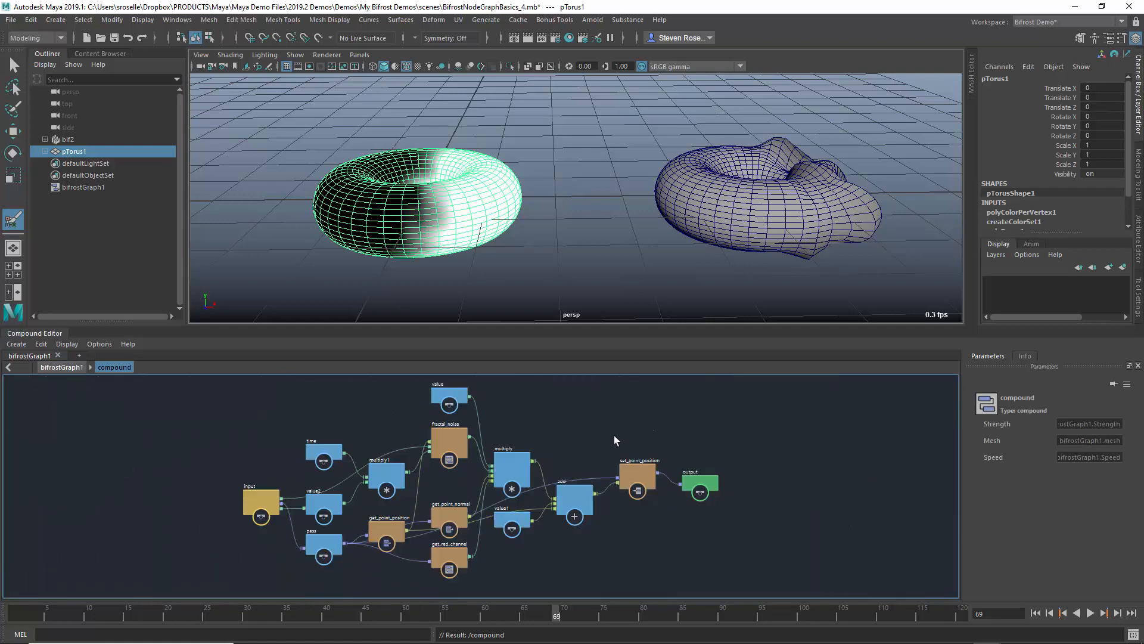
pyautogui.moveTo(244, 505); pyautogui.dragTo(218, 501)
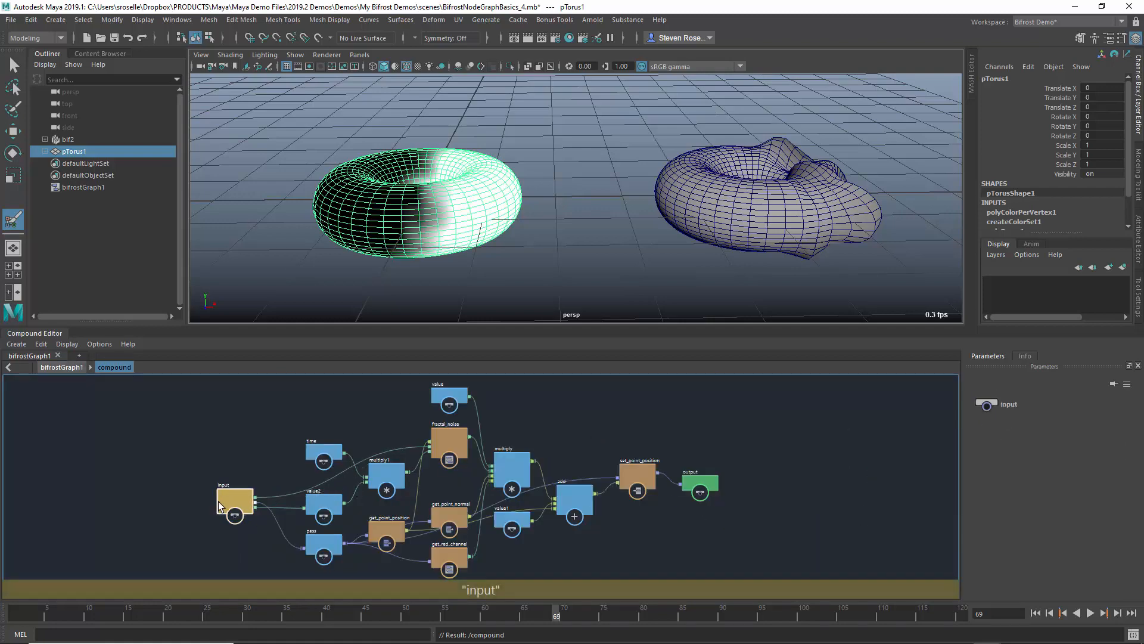
pyautogui.moveTo(718, 483); pyautogui.dragTo(727, 483)
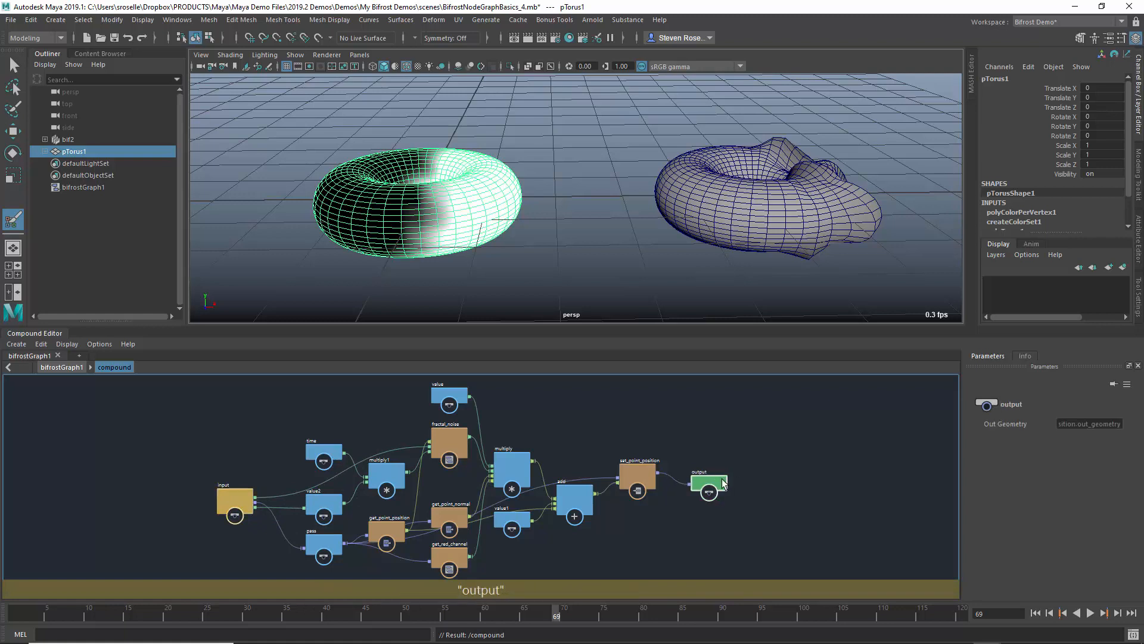
pyautogui.click(55, 367)
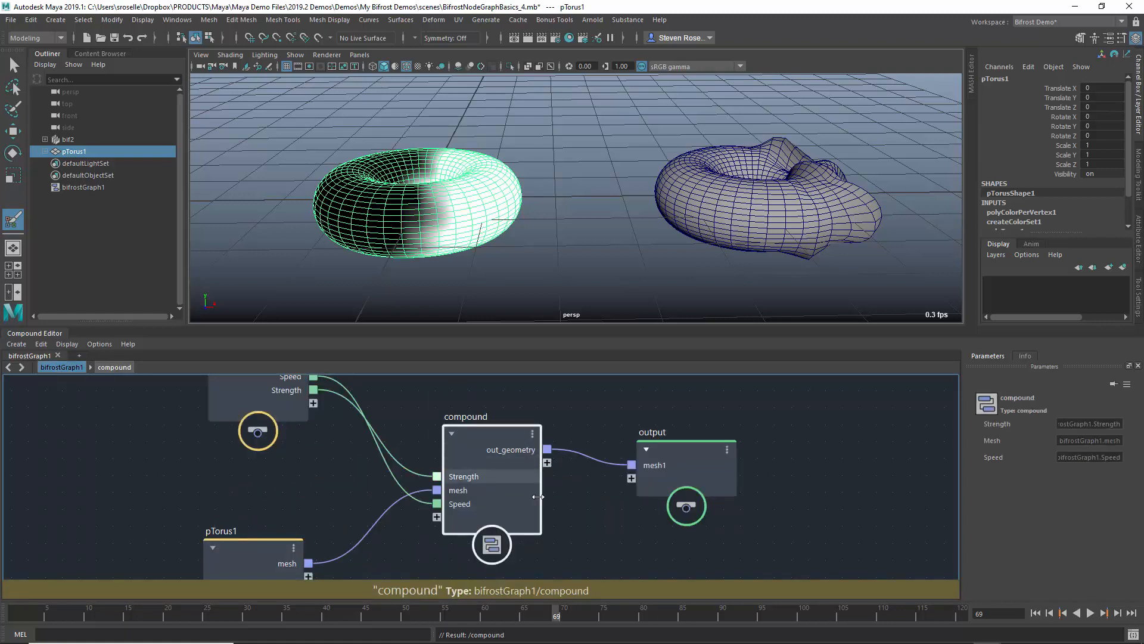
# Move the pTorus1 node up, closer to the input node and the compound.
pyautogui.moveTo(614, 539); pyautogui.dragTo(609, 530, button='middle')
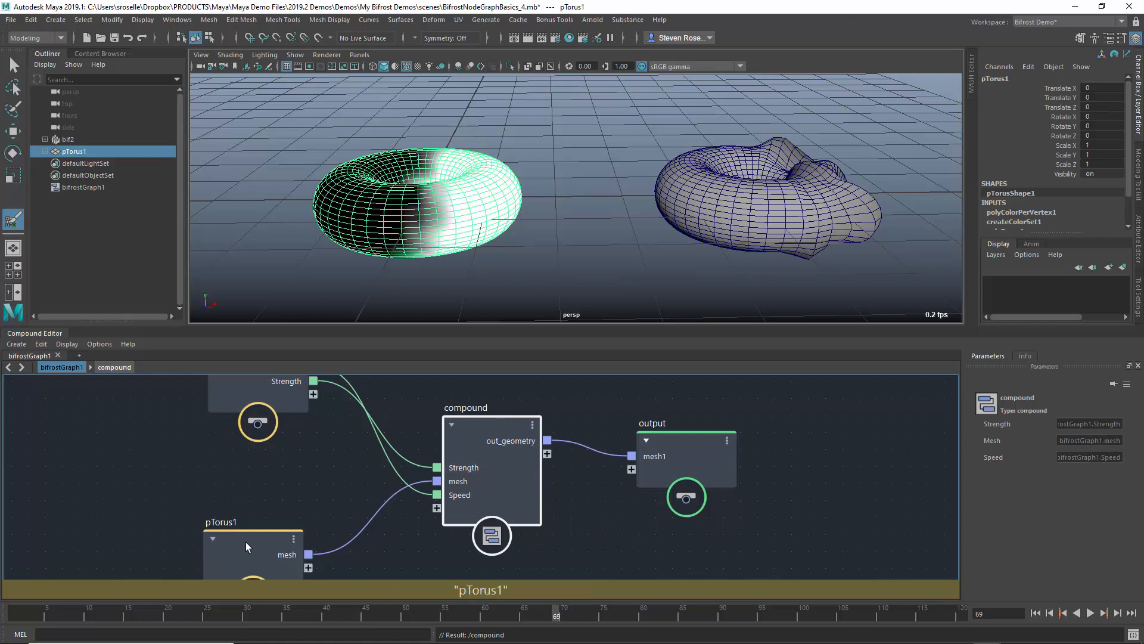
pyautogui.moveTo(245, 542); pyautogui.dragTo(266, 489)
pyautogui.scroll(2, 331, 493)
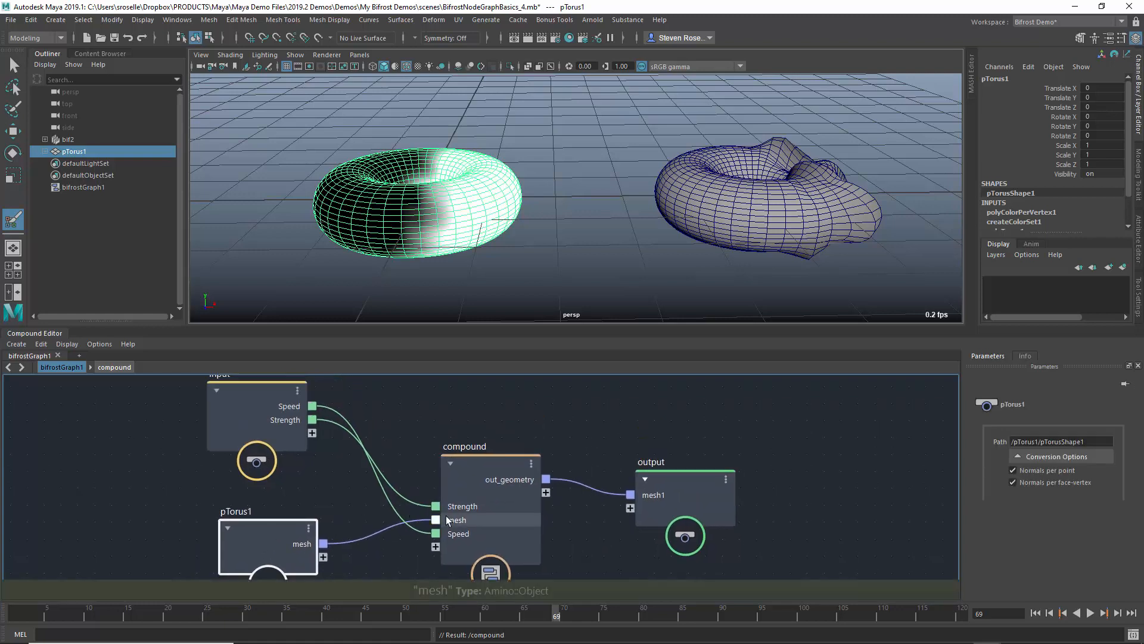
# Reorder the compound's input ports by moving Speed up above mesh and Strength.
pyautogui.rightClick(456, 534)
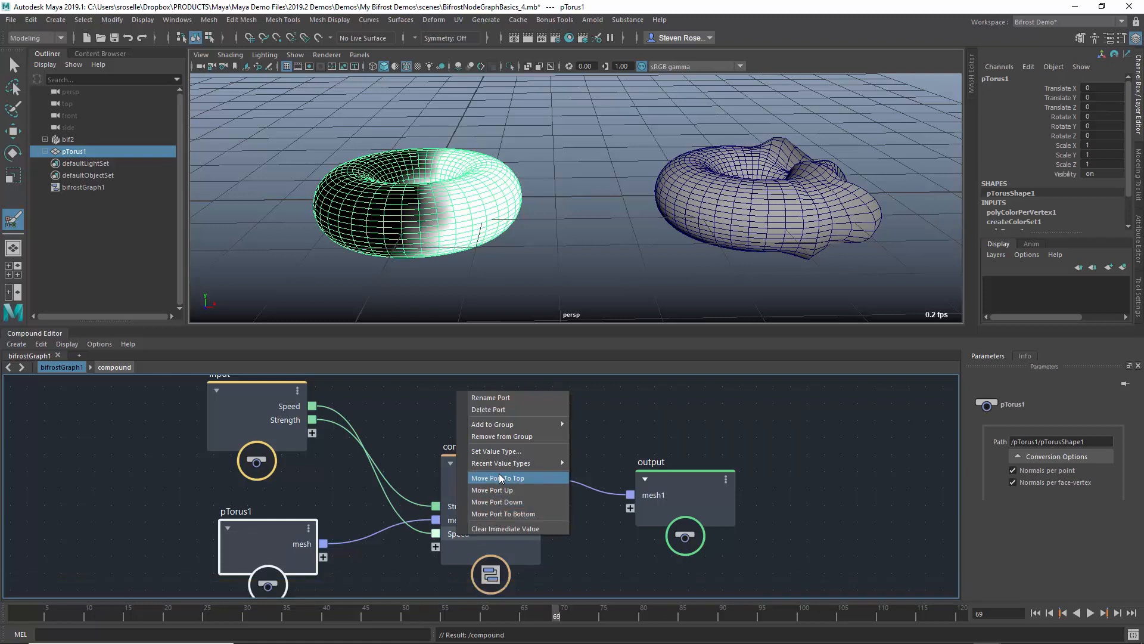
pyautogui.click(500, 490)
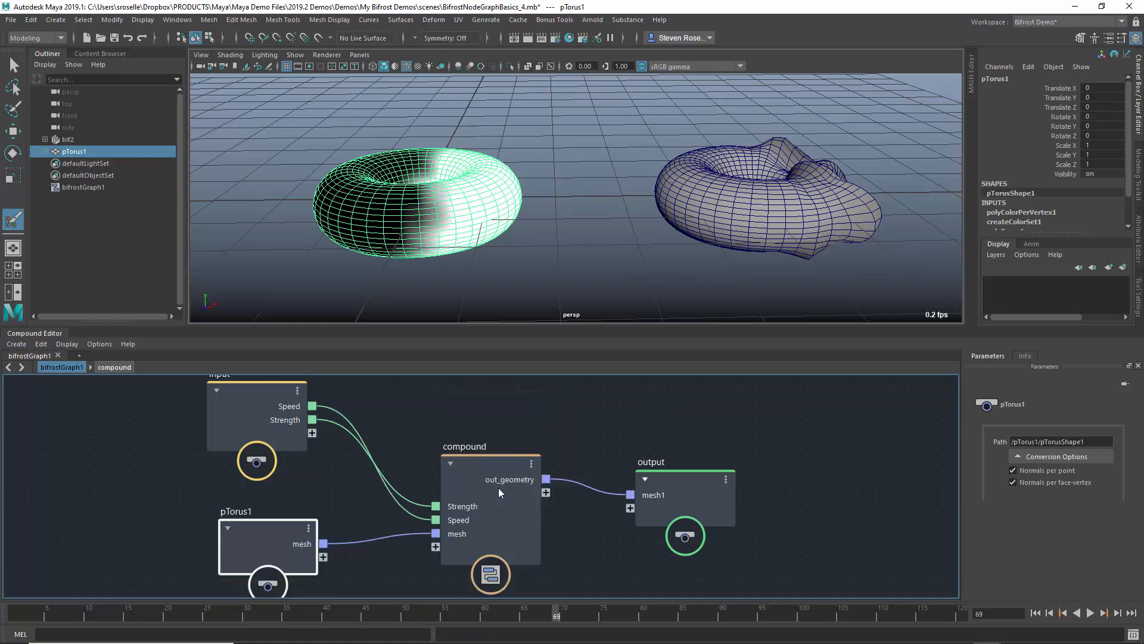
pyautogui.rightClick(460, 523)
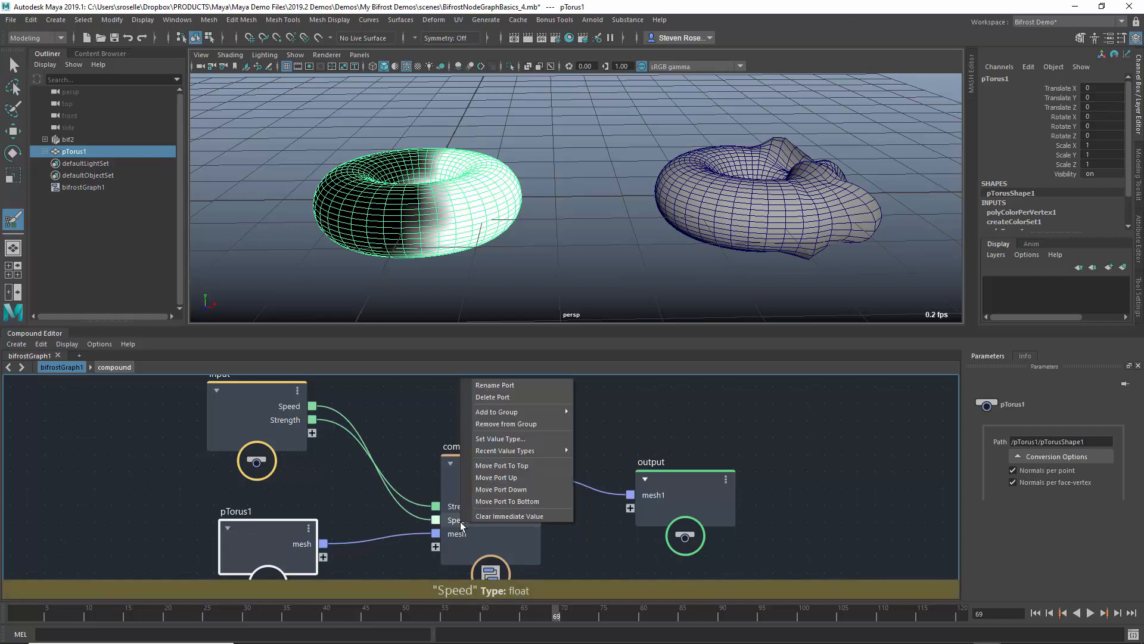
pyautogui.click(486, 479)
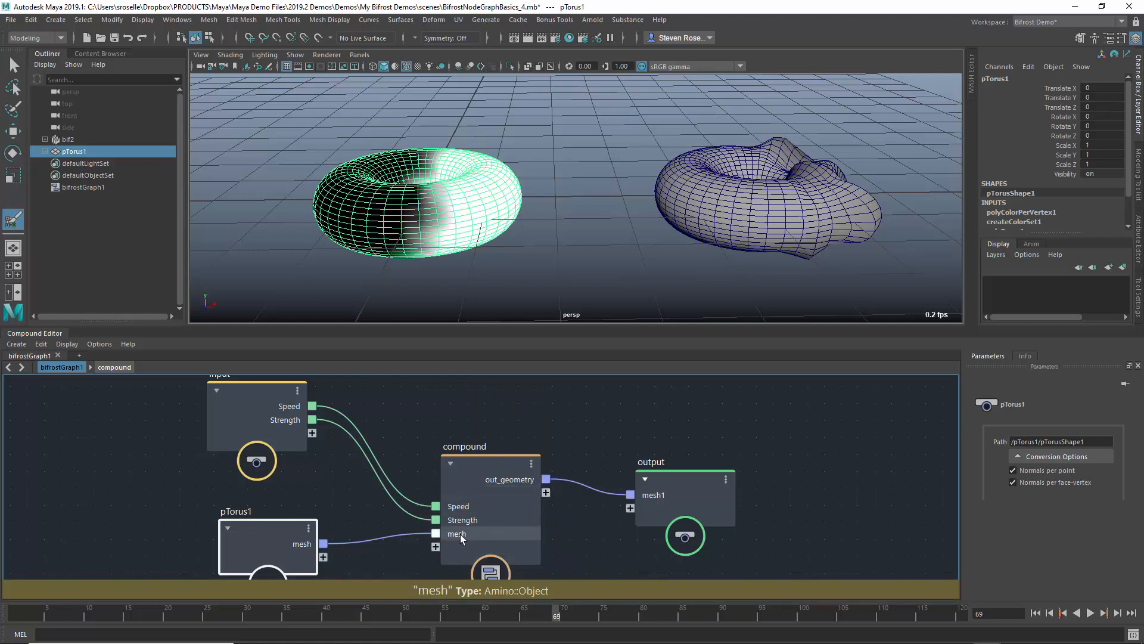
# Rename the compound's out_geometry output port to out_geo.
pyautogui.rightClick(526, 485)
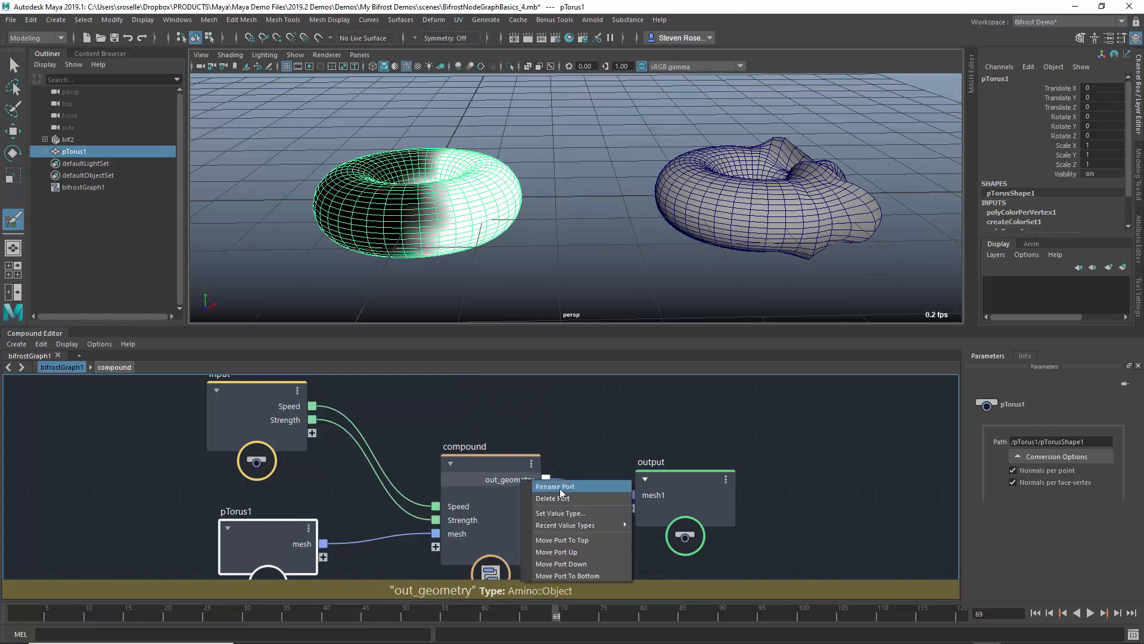
pyautogui.click(557, 486)
pyautogui.click(545, 325)
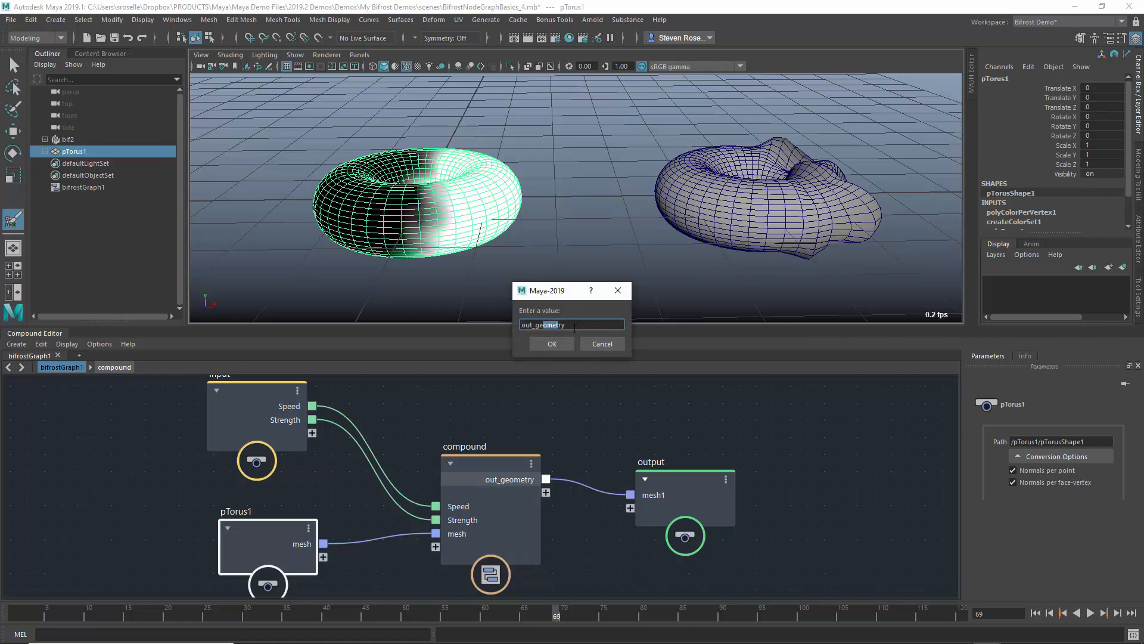
pyautogui.write('o')
pyautogui.press('Return')
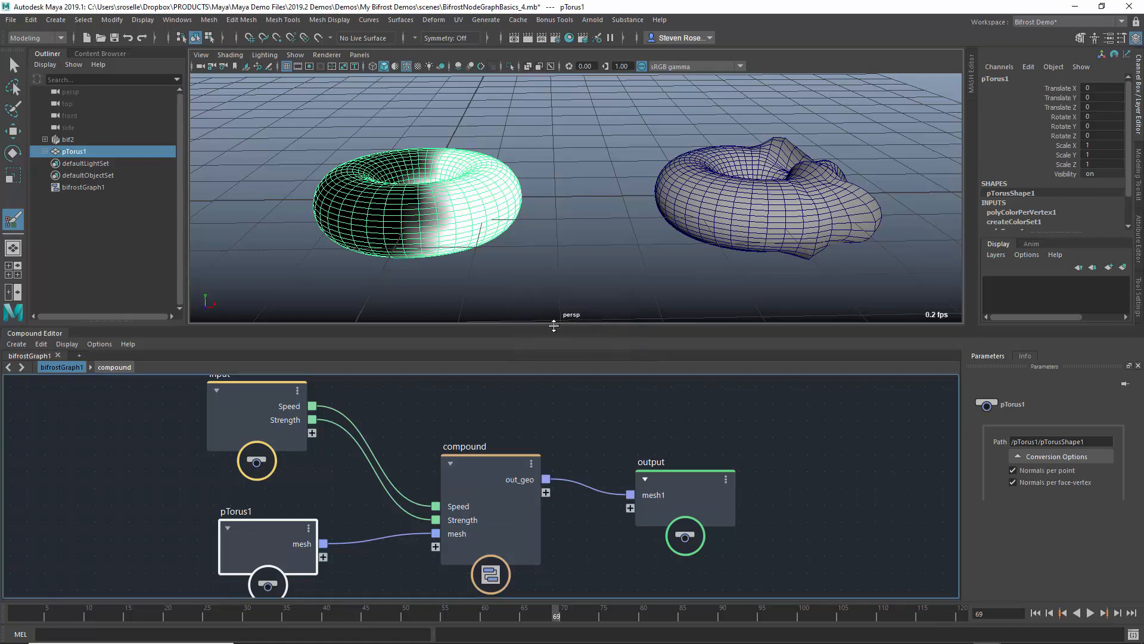
# Rename the compound's mesh input port to in_geo.
pyautogui.rightClick(458, 536)
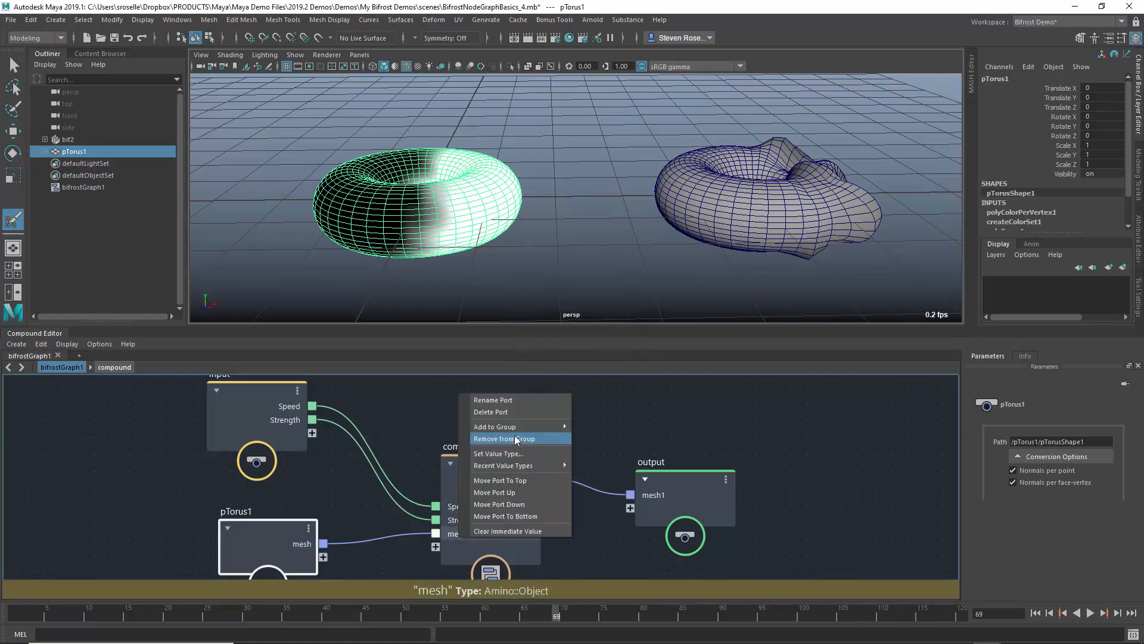
pyautogui.click(499, 399)
pyautogui.write('in')
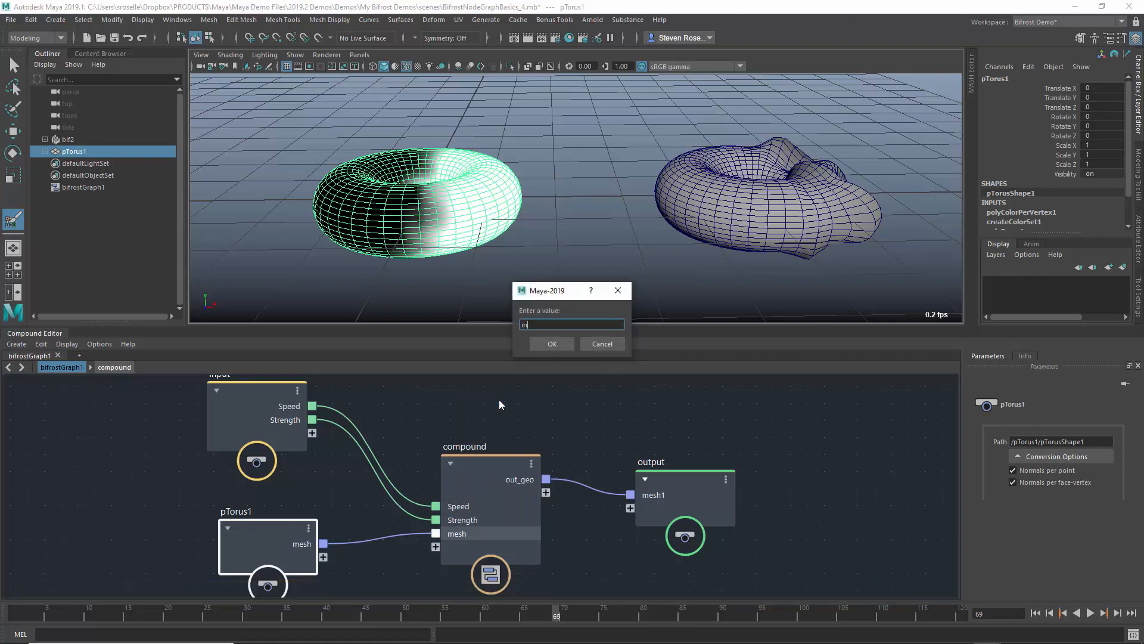
pyautogui.write('_geo')
pyautogui.press('Return')
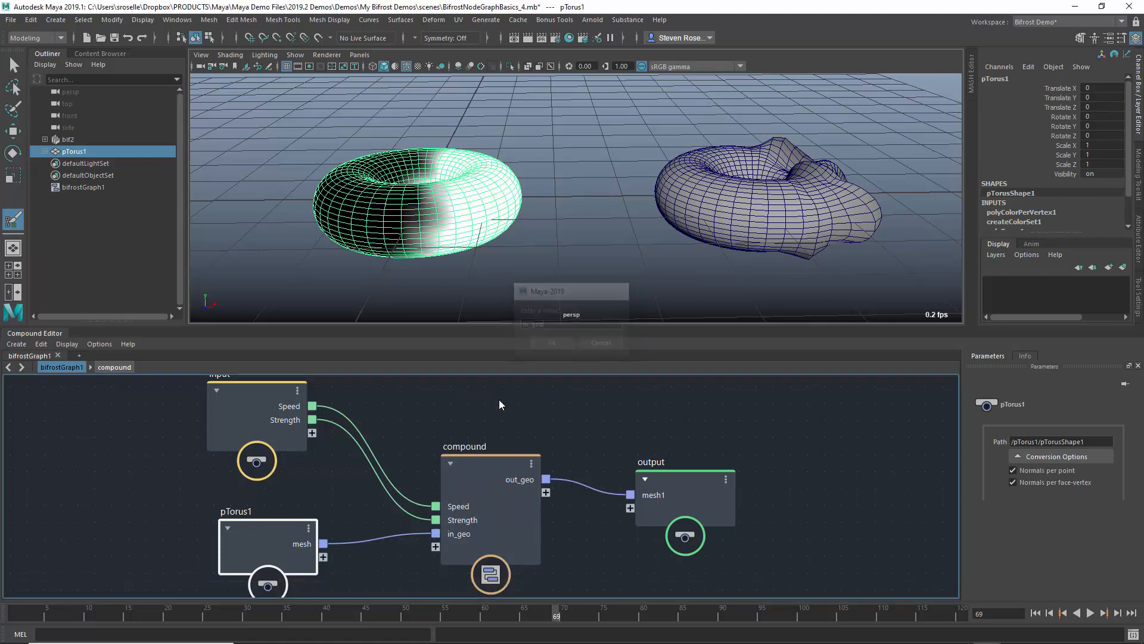
# Rename the compound node to MyNoiseDeformer.
pyautogui.rightClick(472, 459)
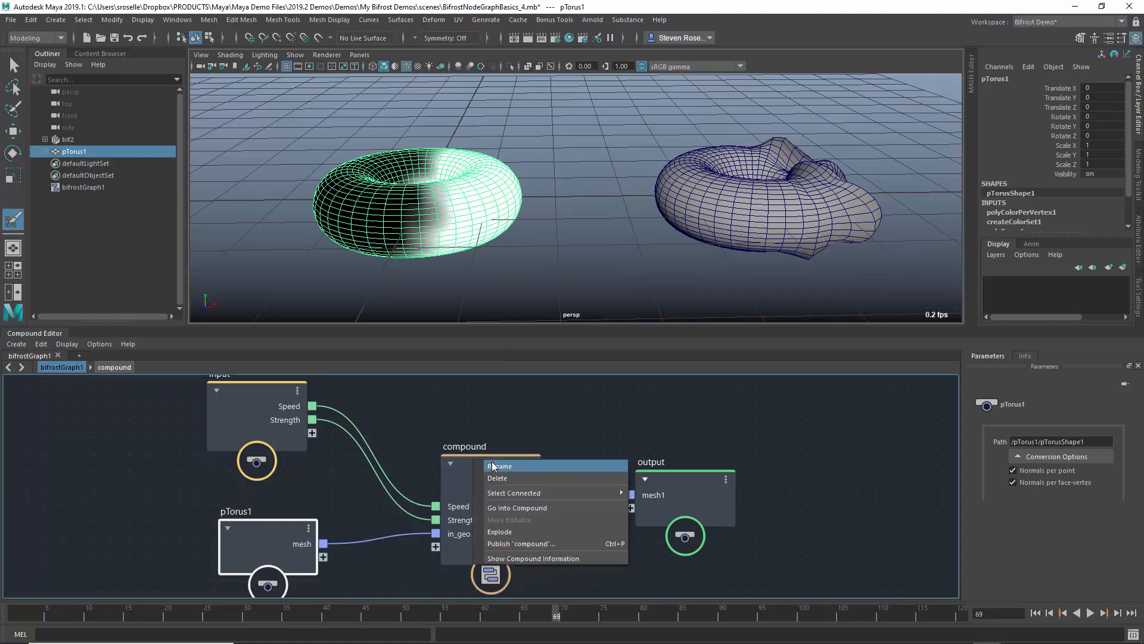
pyautogui.click(492, 461)
pyautogui.write('MyN')
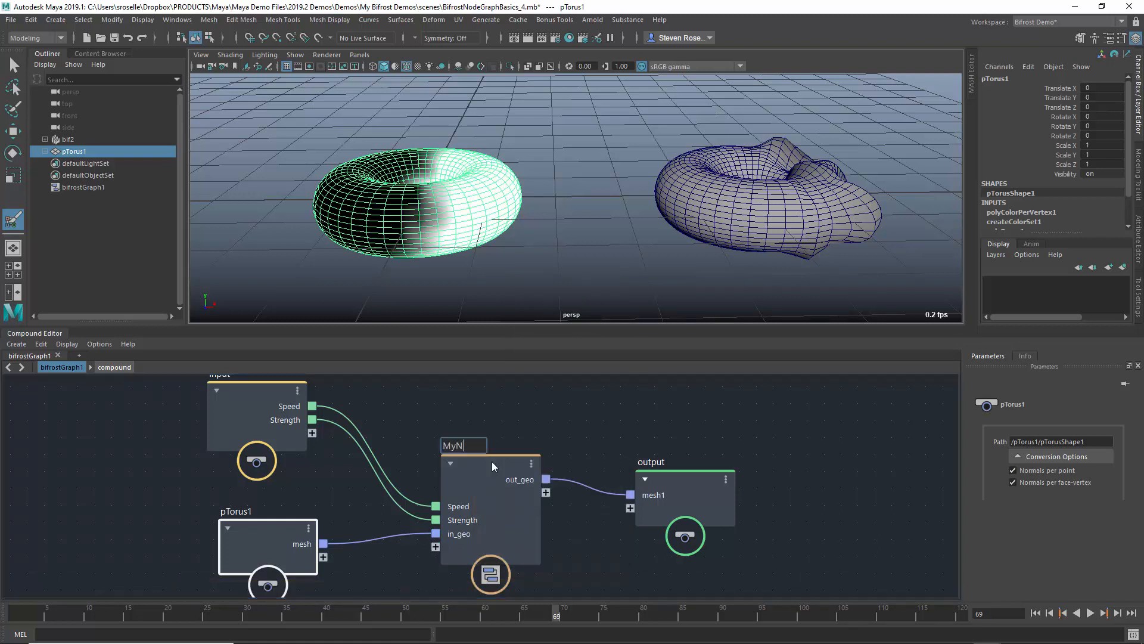
pyautogui.write('oise')
pyautogui.write('Deform')
pyautogui.write('er')
pyautogui.press('Return')
# Shift the MyNoiseDeformer and pTorus1 nodes slightly upward and frame the whole graph.
pyautogui.moveTo(495, 471); pyautogui.dragTo(490, 449)
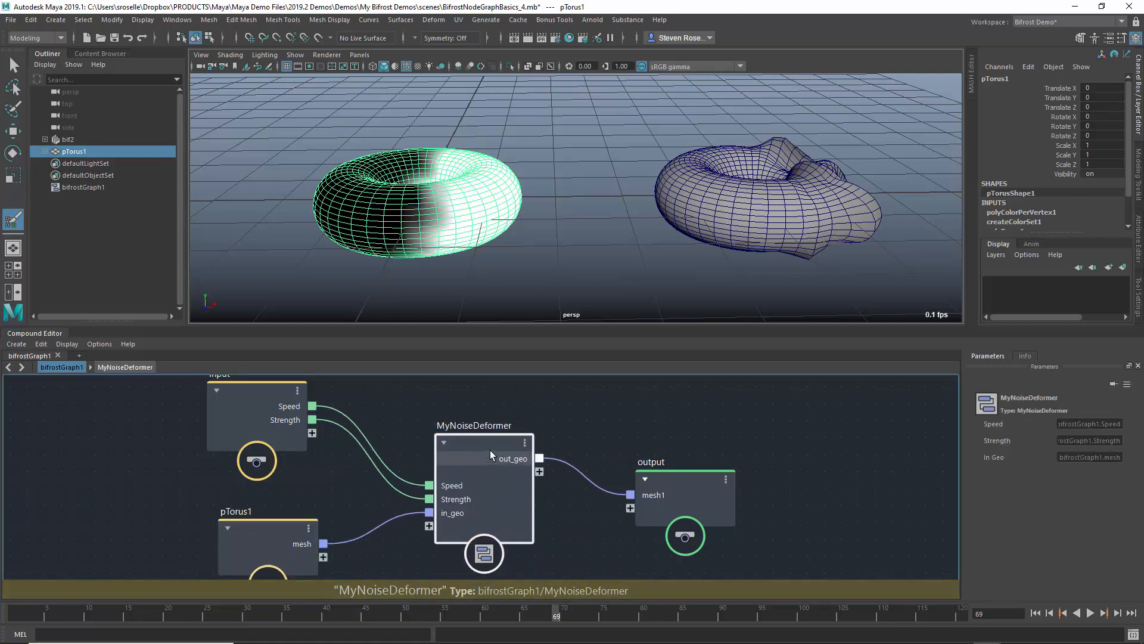
pyautogui.click(281, 533)
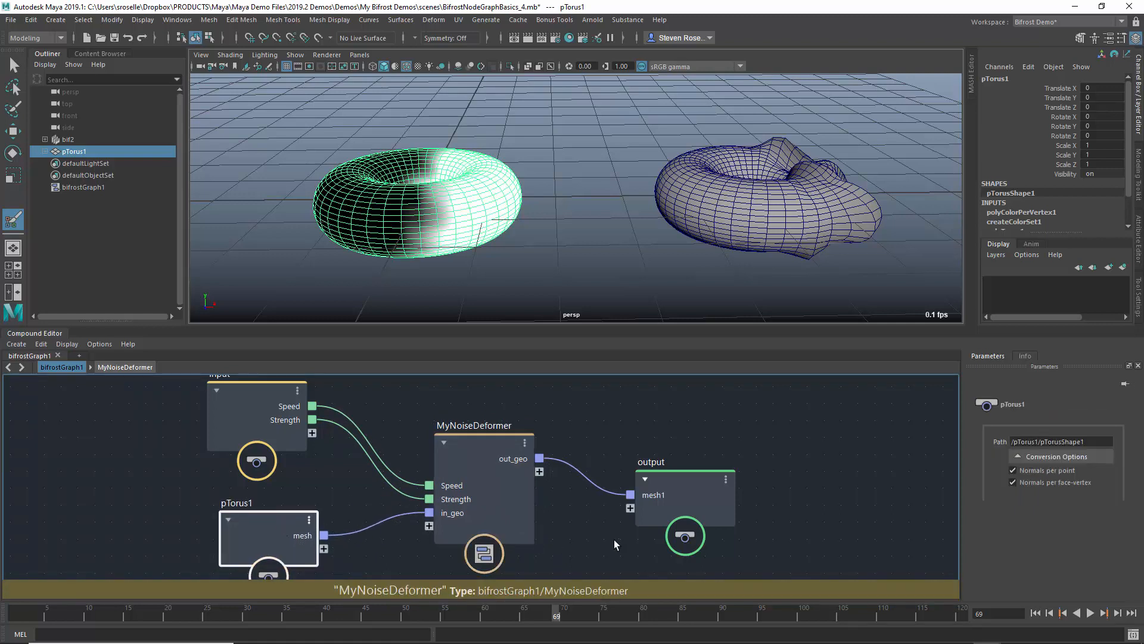
pyautogui.press('a')
pyautogui.moveTo(591, 540); pyautogui.dragTo(587, 526, button='middle')
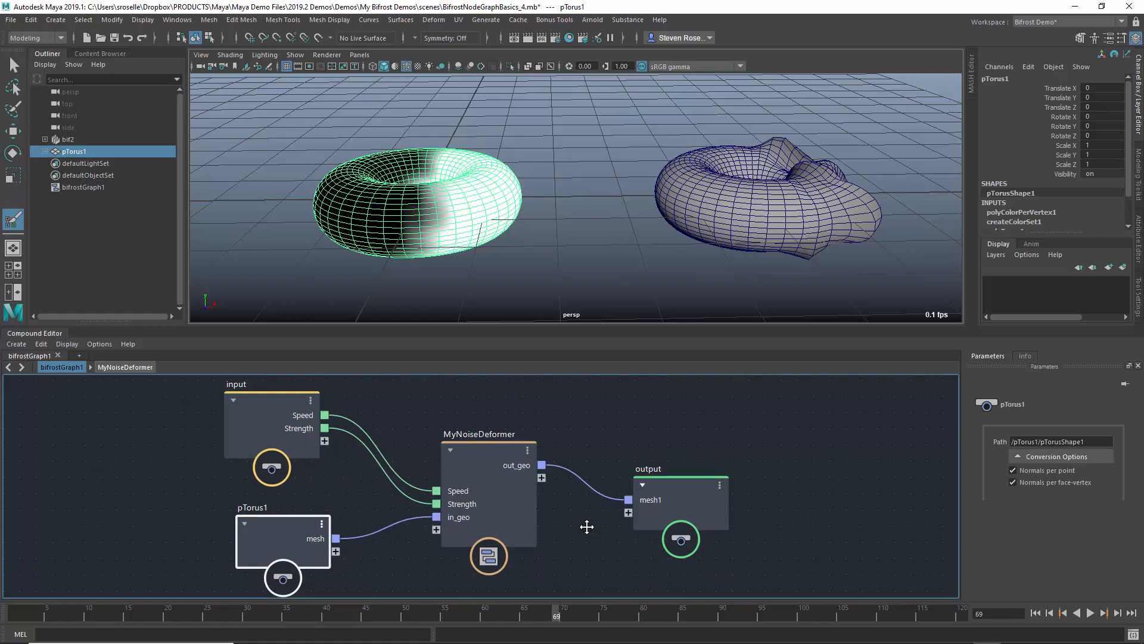
# Look through the available node categories, including Core, Simulation and User, without adding a node.
pyautogui.click(773, 452)
pyautogui.press('Tab')
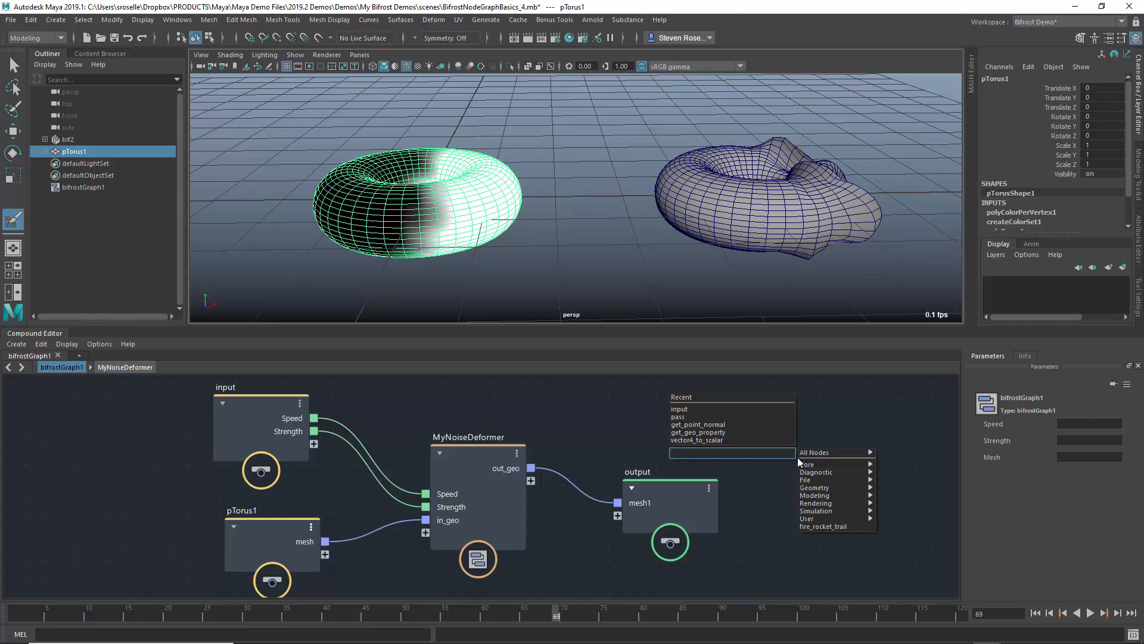
pyautogui.moveTo(804, 465)
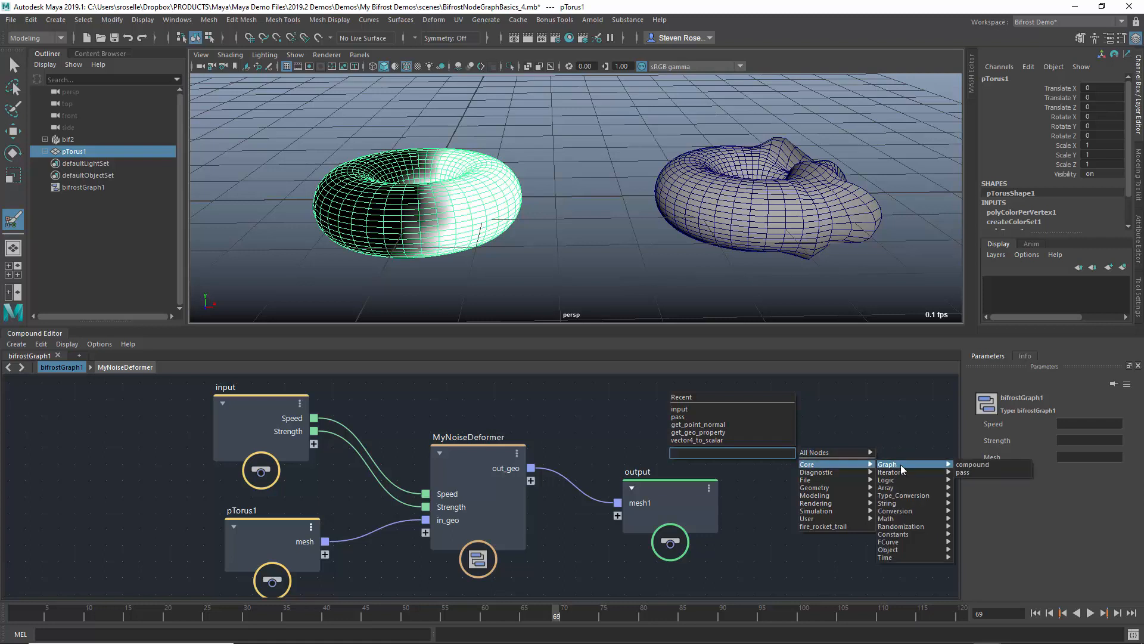
pyautogui.moveTo(898, 488)
pyautogui.moveTo(818, 520)
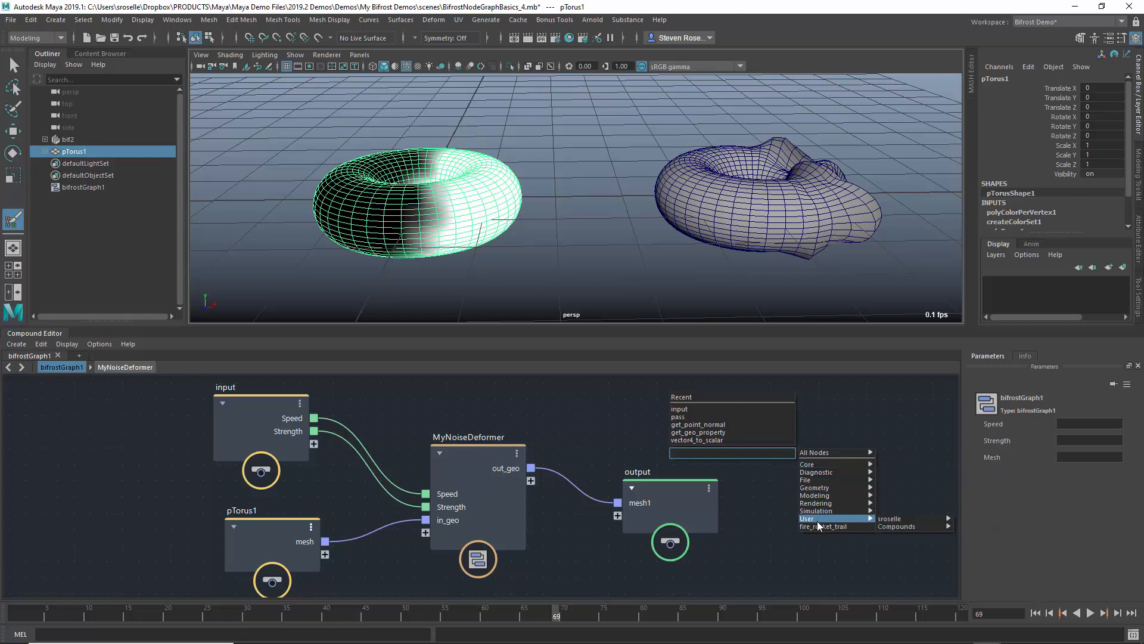
pyautogui.moveTo(901, 520)
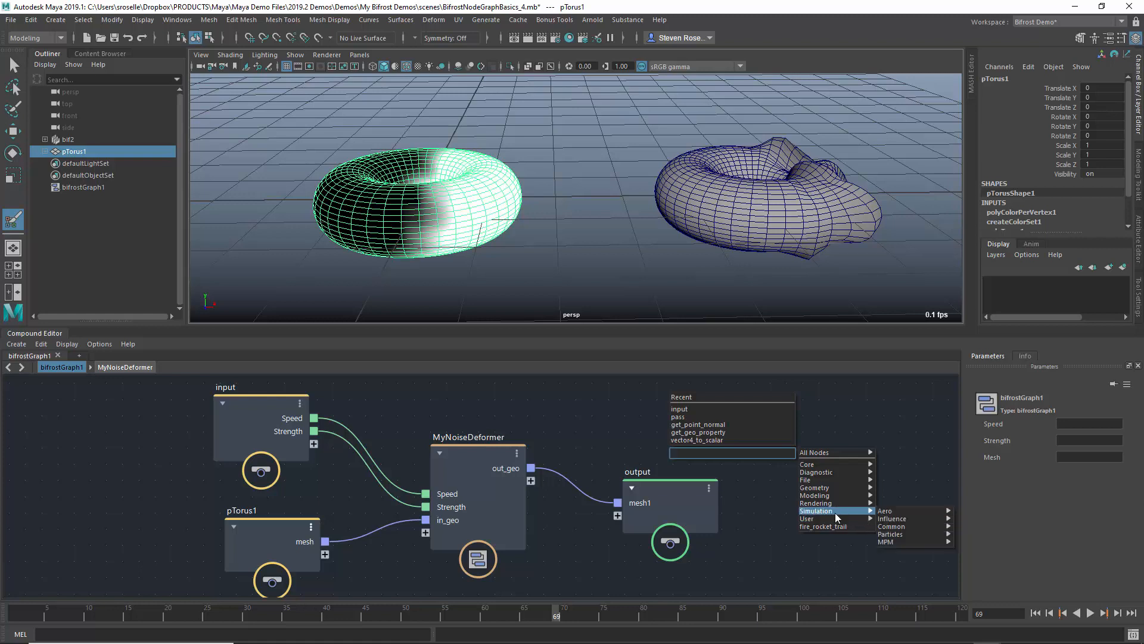
pyautogui.click(782, 513)
# Publish the MyNoiseDeformer compound in the User::Compounds namespace, overwriting the existing compound file.
pyautogui.moveTo(478, 454)
pyautogui.mouseDown()
pyautogui.moveTo(474, 464)
pyautogui.moveTo(475, 449)
pyautogui.mouseUp()
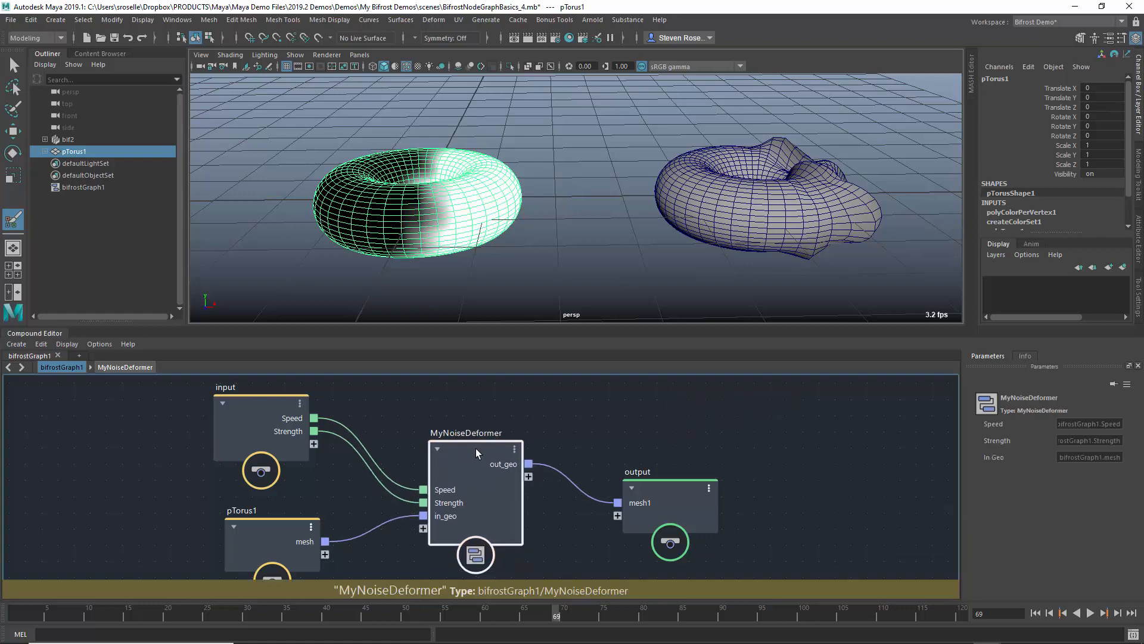
pyautogui.rightClick(475, 453)
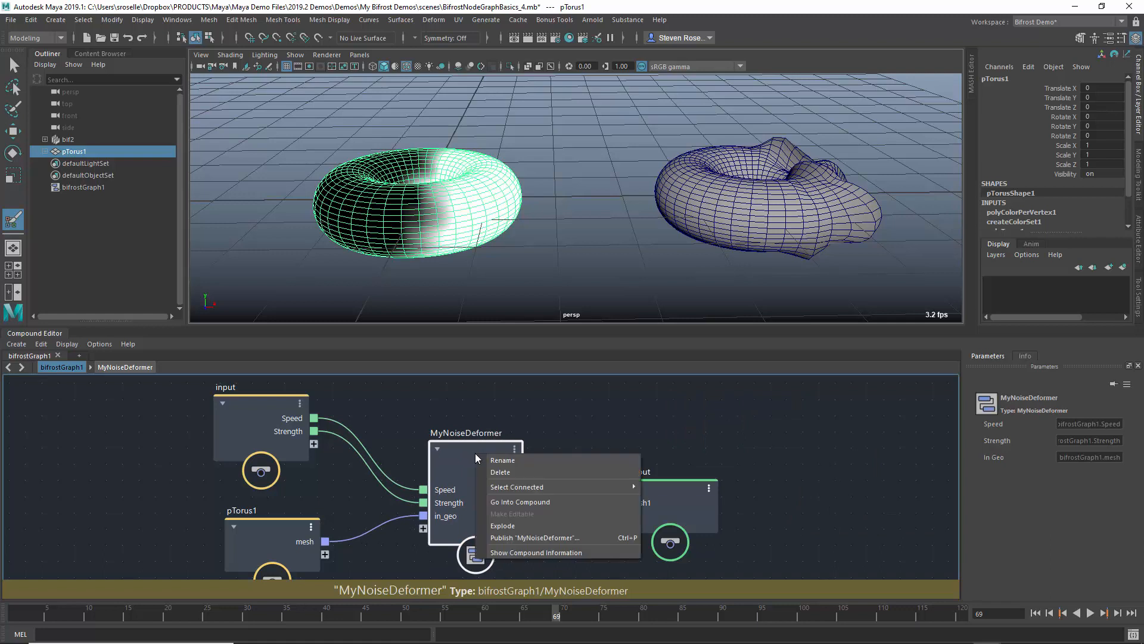
pyautogui.click(529, 537)
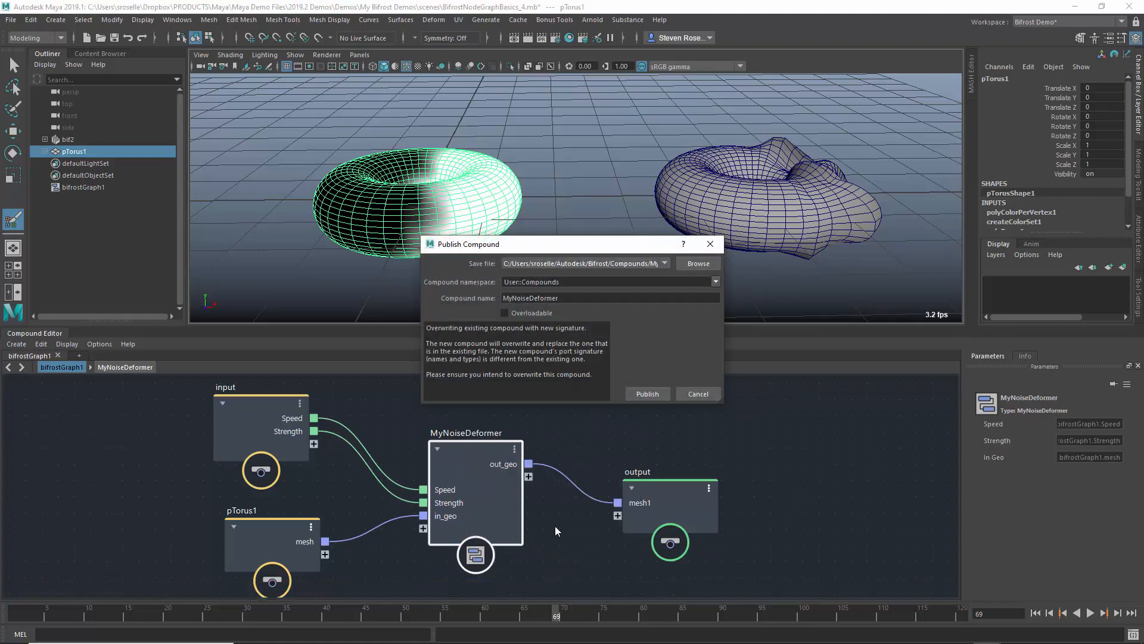
pyautogui.click(516, 282)
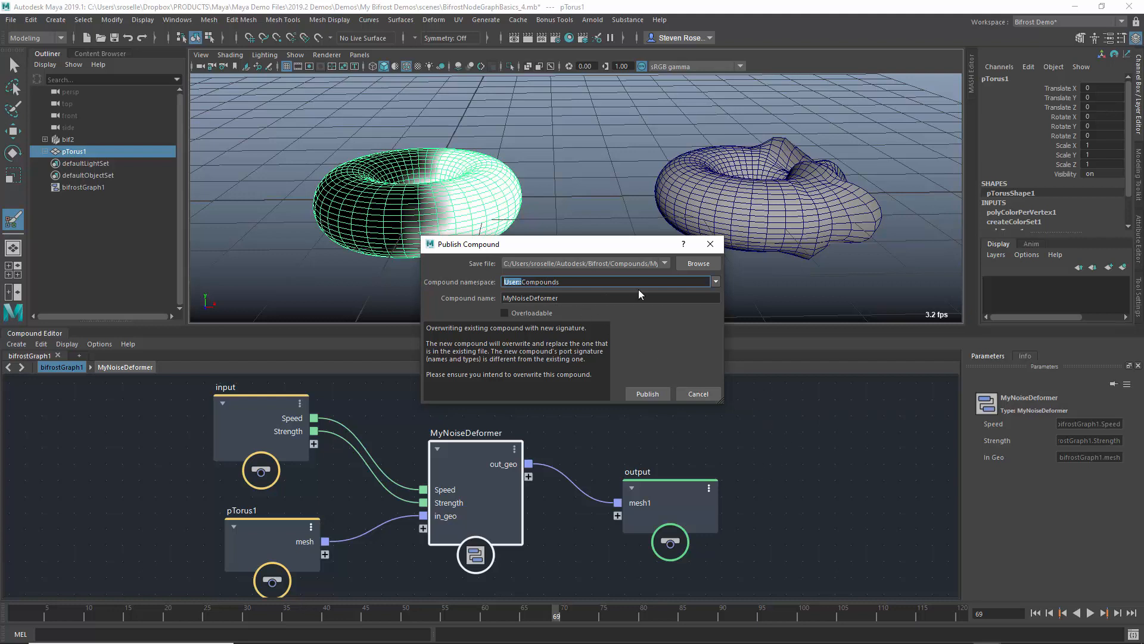
pyautogui.click(641, 392)
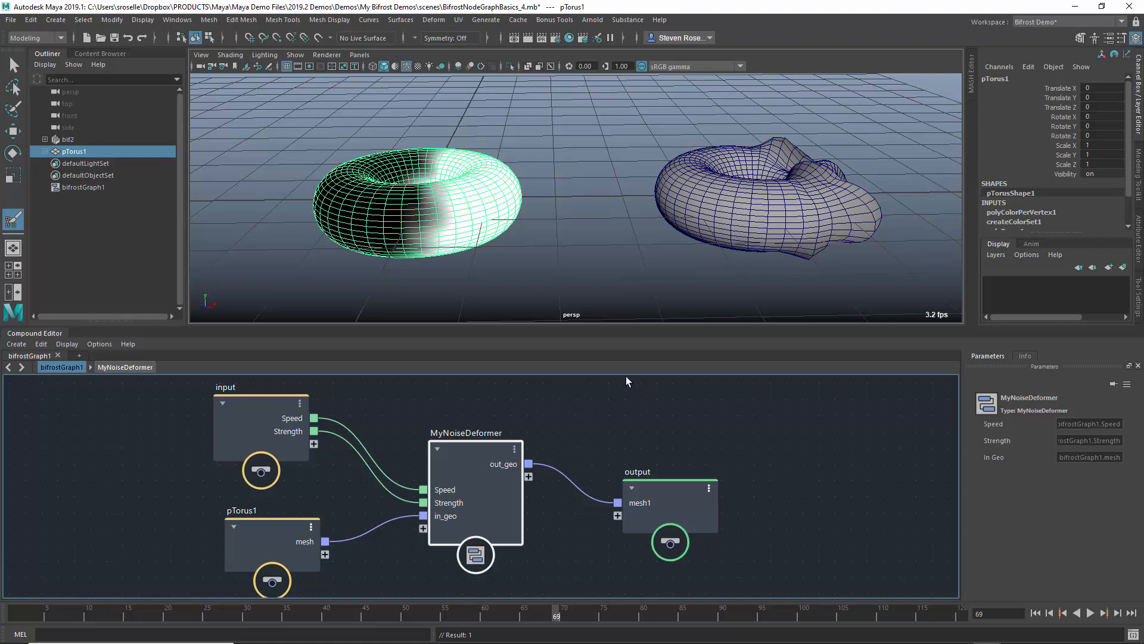
# Find the published MyNoiseDeformer.json with a Windows search and open it from its Compounds folder.
pyautogui.click(102, 625)
pyautogui.write('Nois')
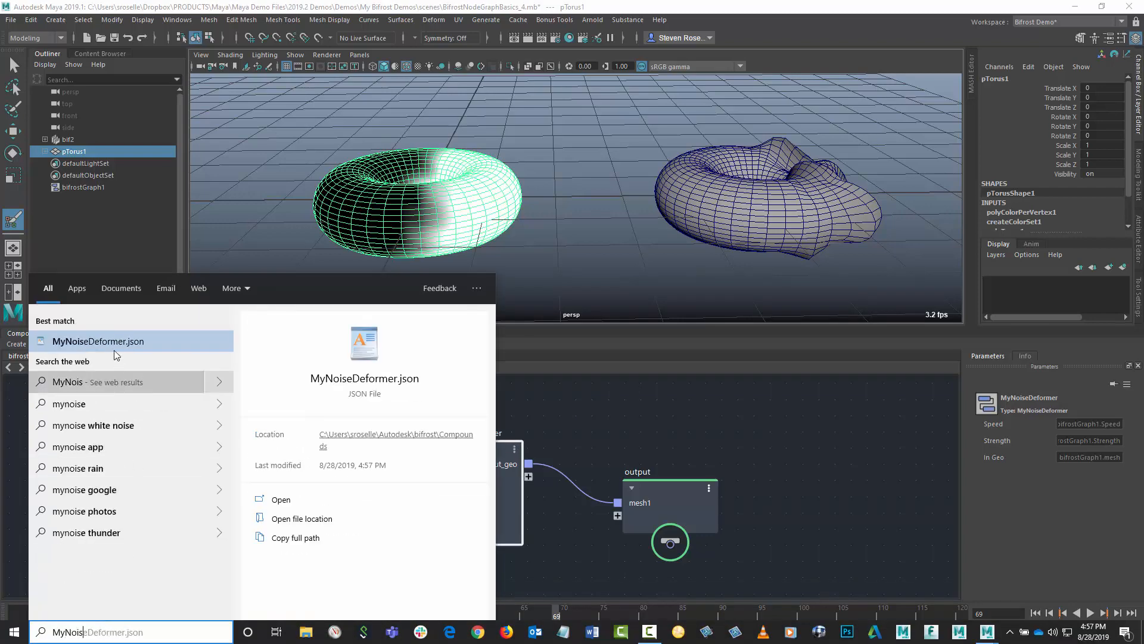
pyautogui.rightClick(117, 345)
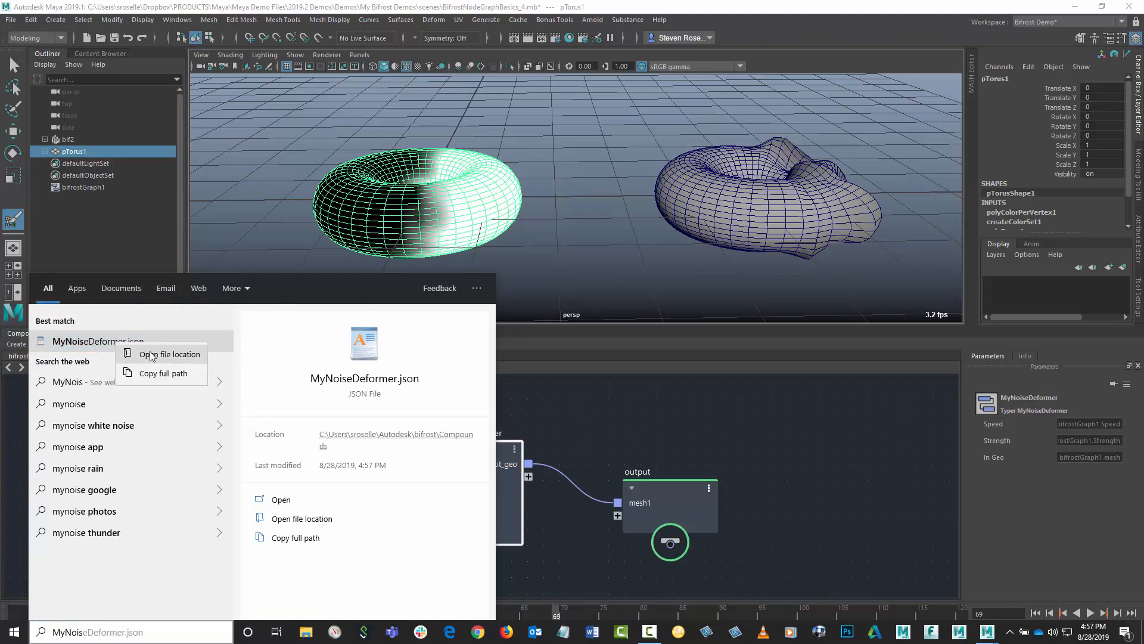
pyautogui.click(143, 351)
pyautogui.click(382, 347)
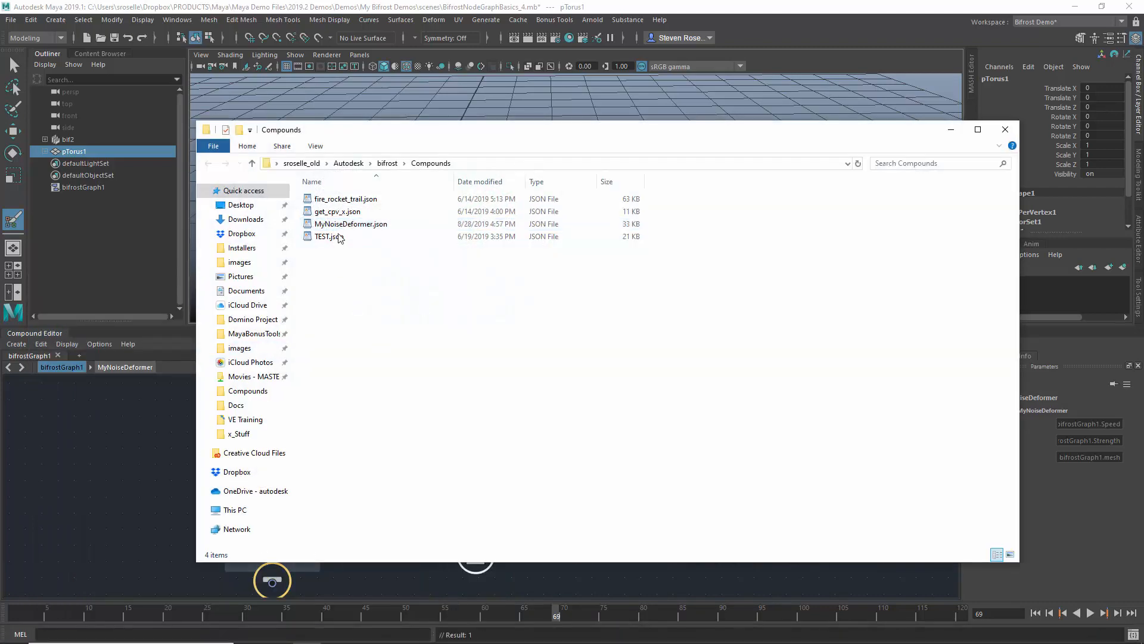
pyautogui.doubleClick(342, 225)
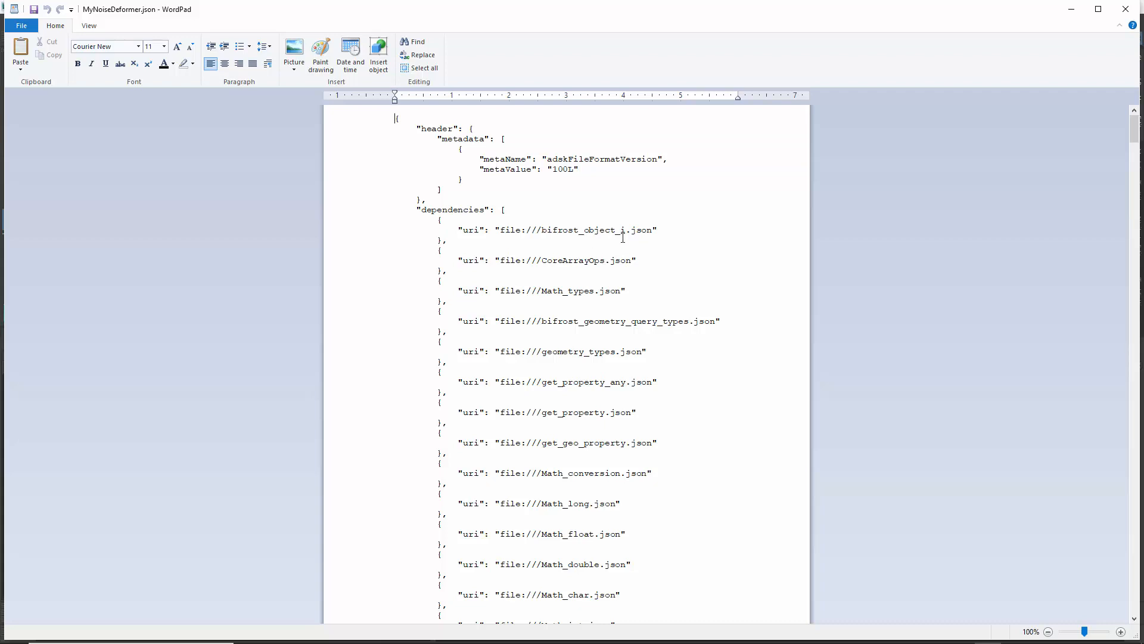
# Examine the JSON file's dependency list and the compound name entry in its compounds section.
pyautogui.scroll(-20, 623, 237)
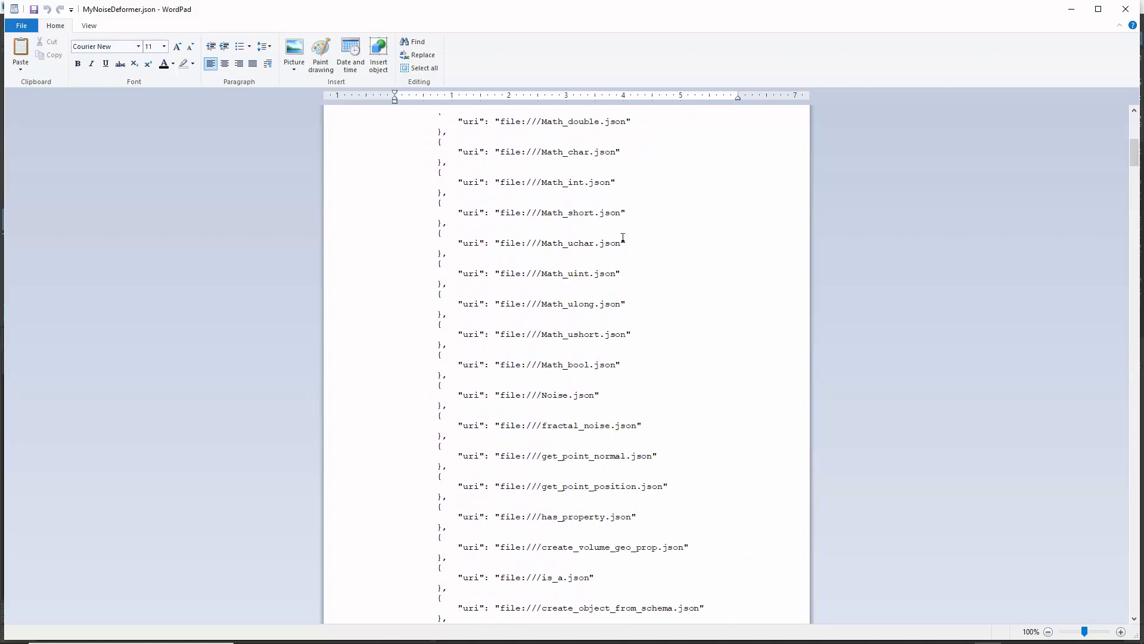
pyautogui.scroll(-17, 622, 237)
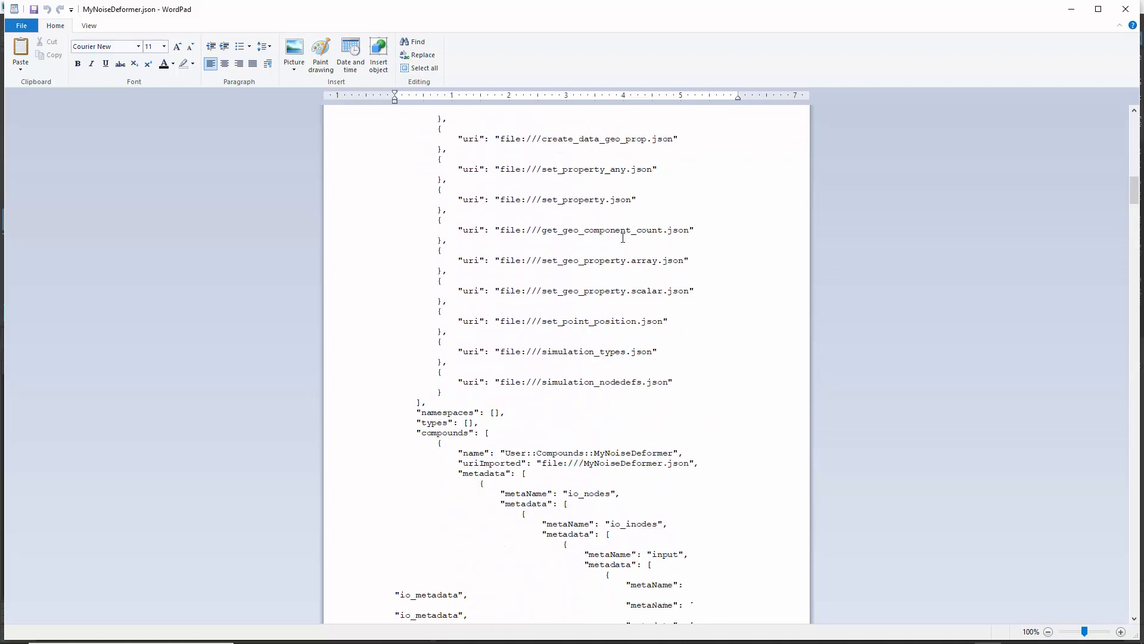
pyautogui.doubleClick(643, 373)
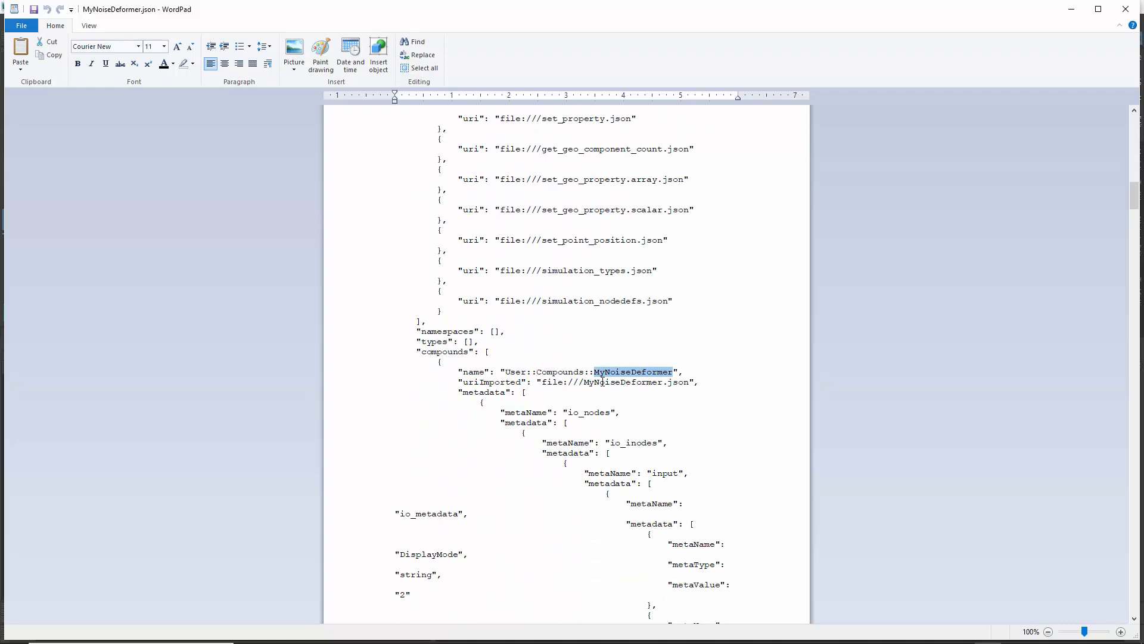
pyautogui.click(739, 256)
pyautogui.scroll(-6, 738, 255)
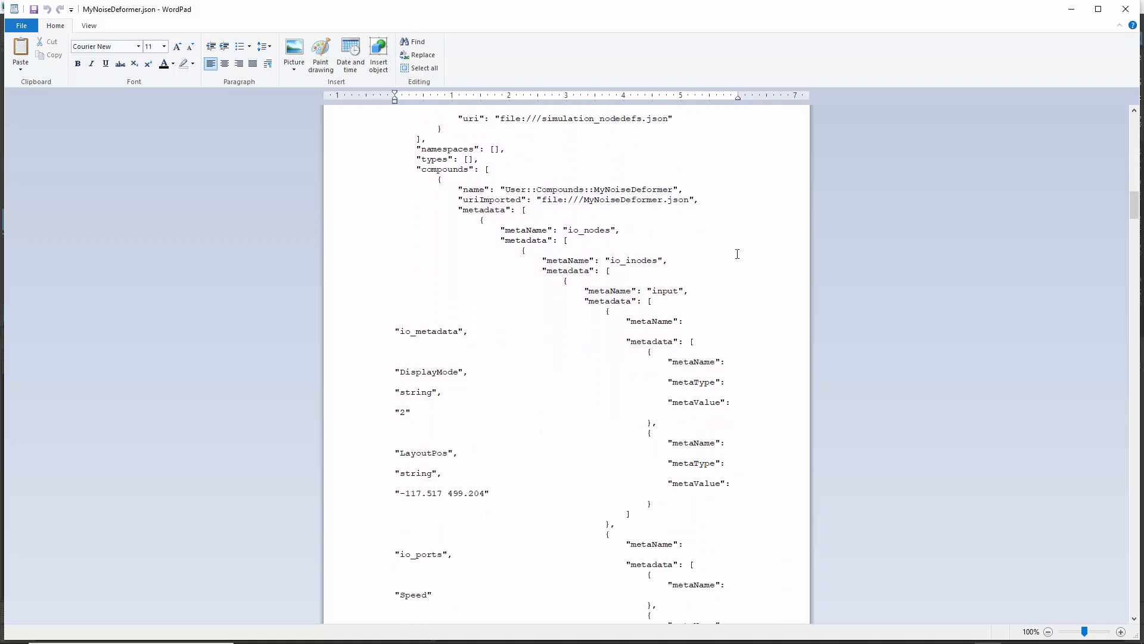
# Examine the io_ports metadata of the input node, highlighting the Speed, Strength and in_geo entries.
pyautogui.scroll(-7, 493, 415)
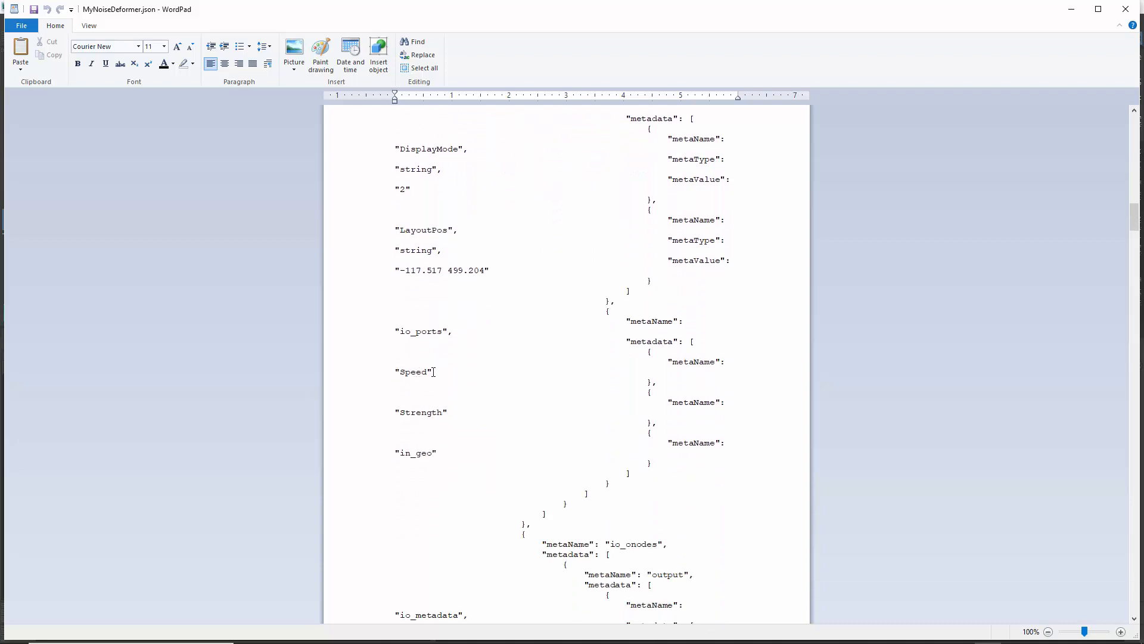
pyautogui.doubleClick(413, 373)
pyautogui.doubleClick(418, 412)
pyautogui.doubleClick(424, 454)
# Review the output port metadata and the compoundNodes definitions, highlighting the vector4_to_scalar node name.
pyautogui.scroll(-10, 528, 450)
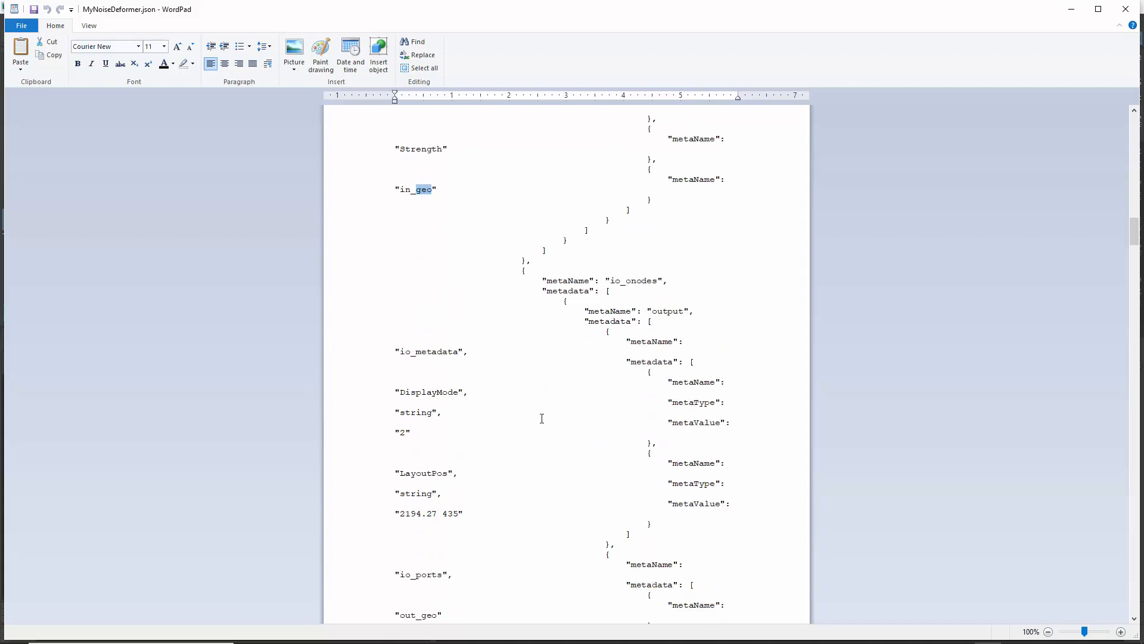
pyautogui.scroll(-20, 543, 417)
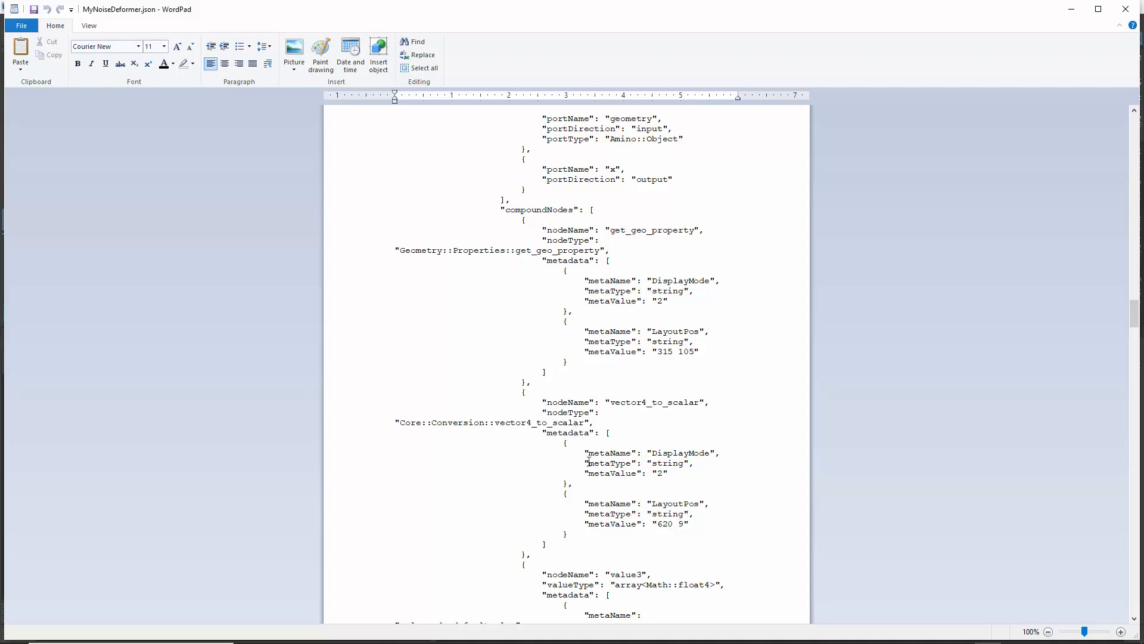
pyautogui.moveTo(621, 403); pyautogui.dragTo(693, 404)
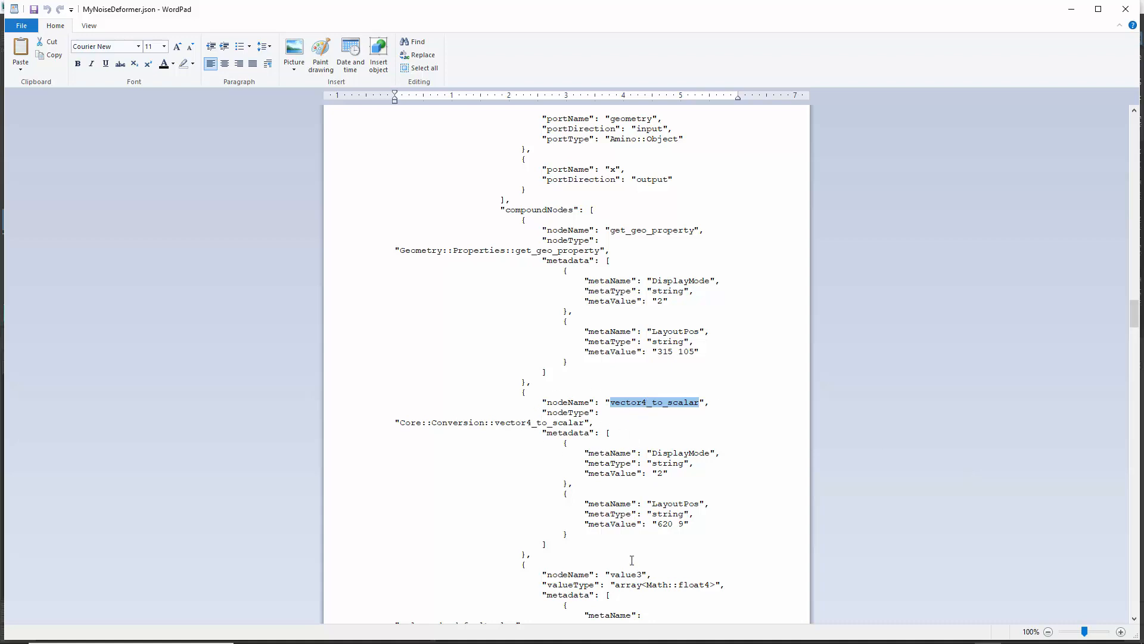
pyautogui.click(745, 483)
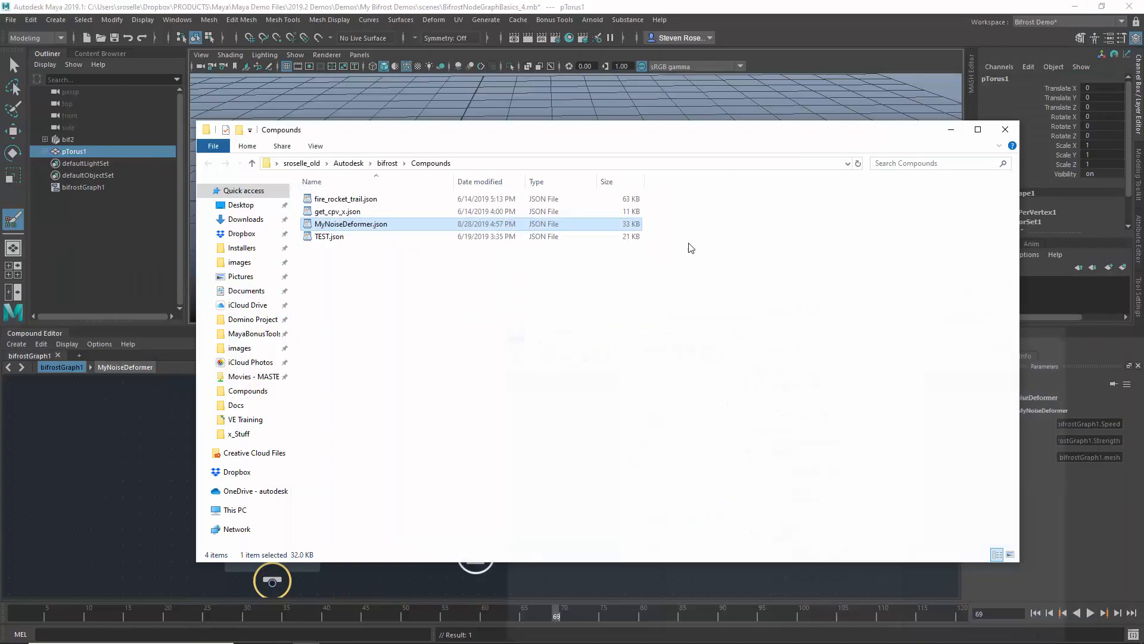
# Switch back to Maya and go inside the MyNoiseDeformer compound to view its internal nodes.
pyautogui.click(1071, 9)
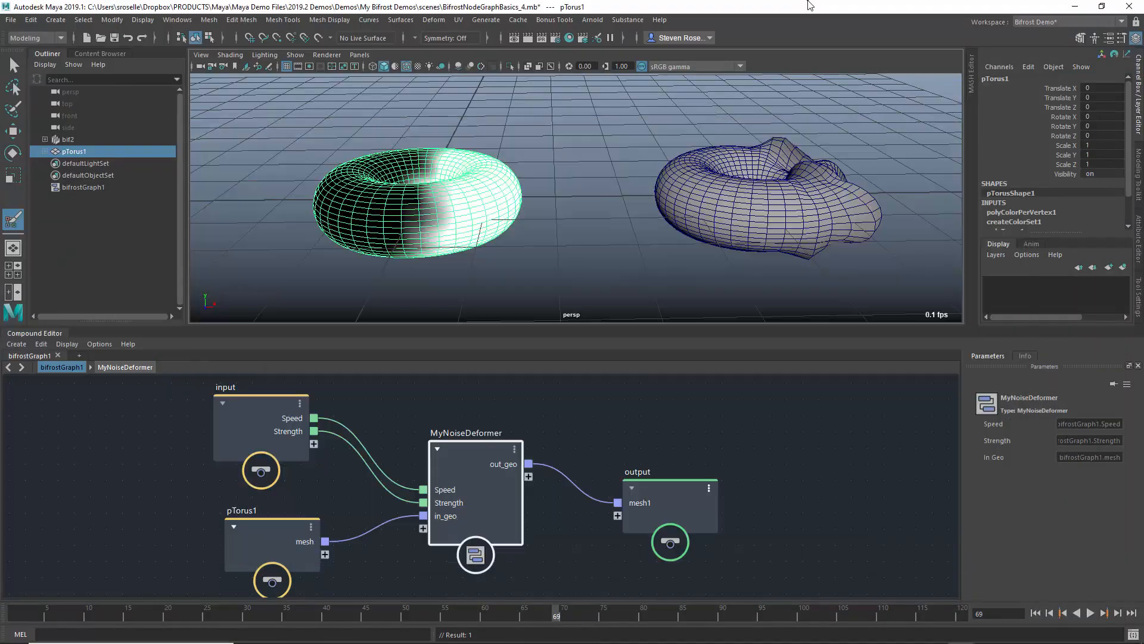
pyautogui.doubleClick(479, 452)
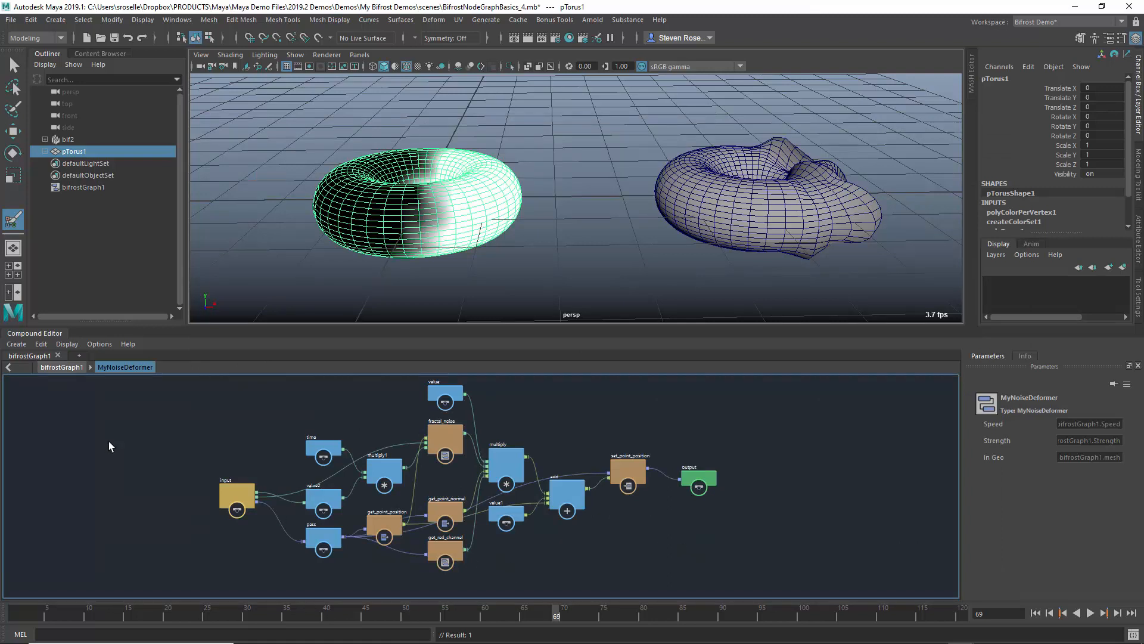
# Leave the MyNoiseDeformer compound and return to the top level of bifrostGraph1.
pyautogui.click(62, 367)
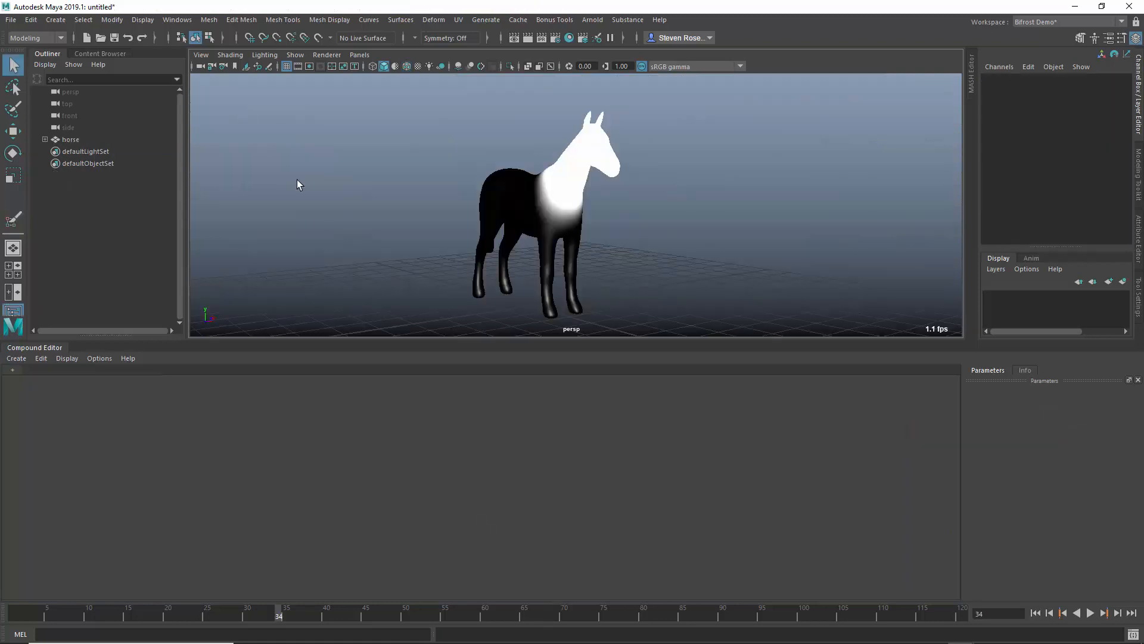
# Browse the Animals sculpting base meshes in the example content, and return to the scene outline to view the painted horse.
pyautogui.click(107, 53)
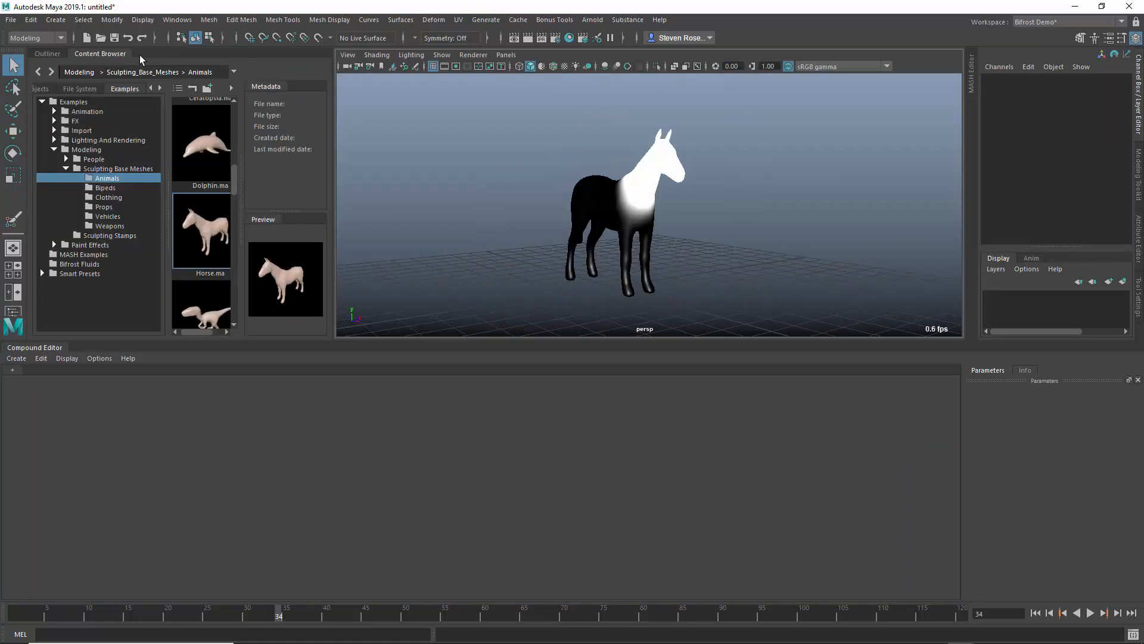
pyautogui.moveTo(242, 202); pyautogui.dragTo(293, 198)
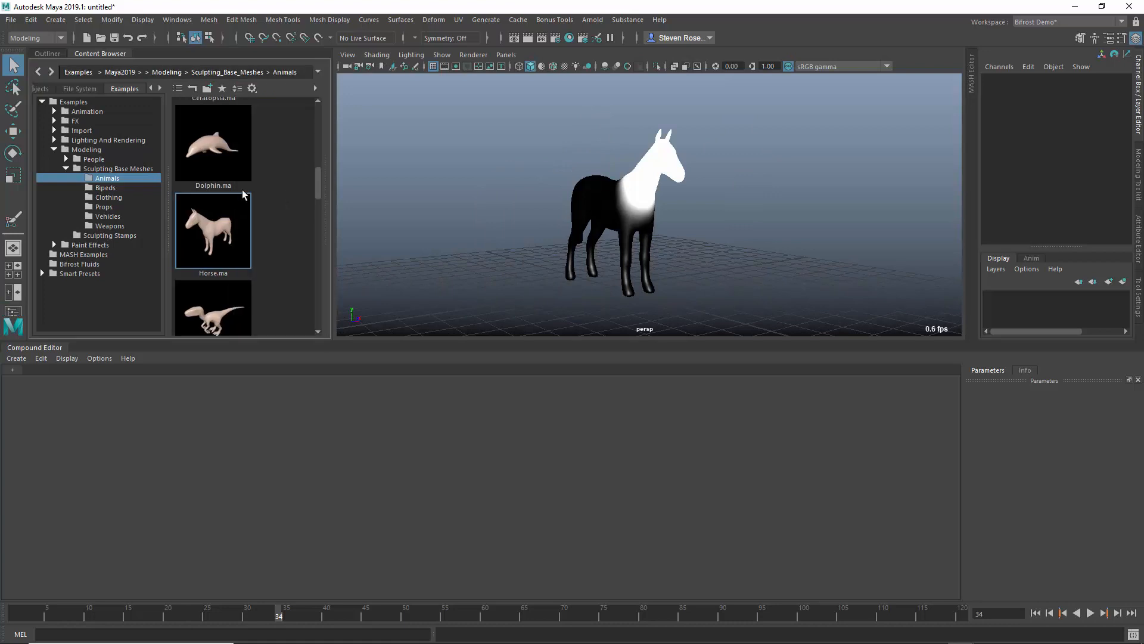
pyautogui.scroll(-6, 210, 221)
pyautogui.scroll(-4, 212, 221)
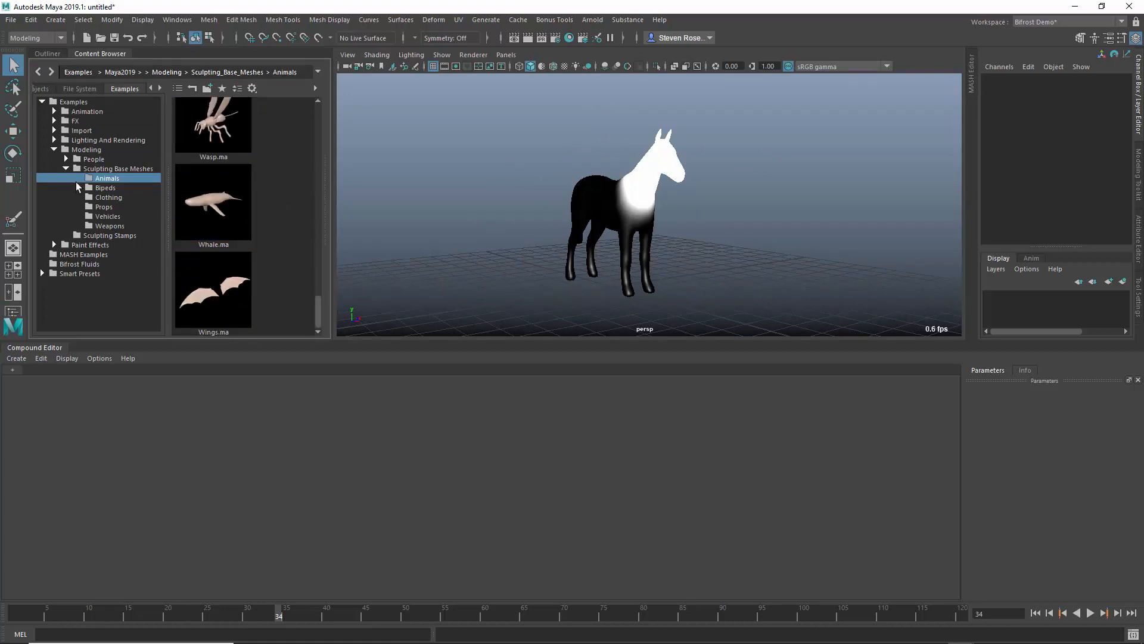
pyautogui.scroll(10, 219, 210)
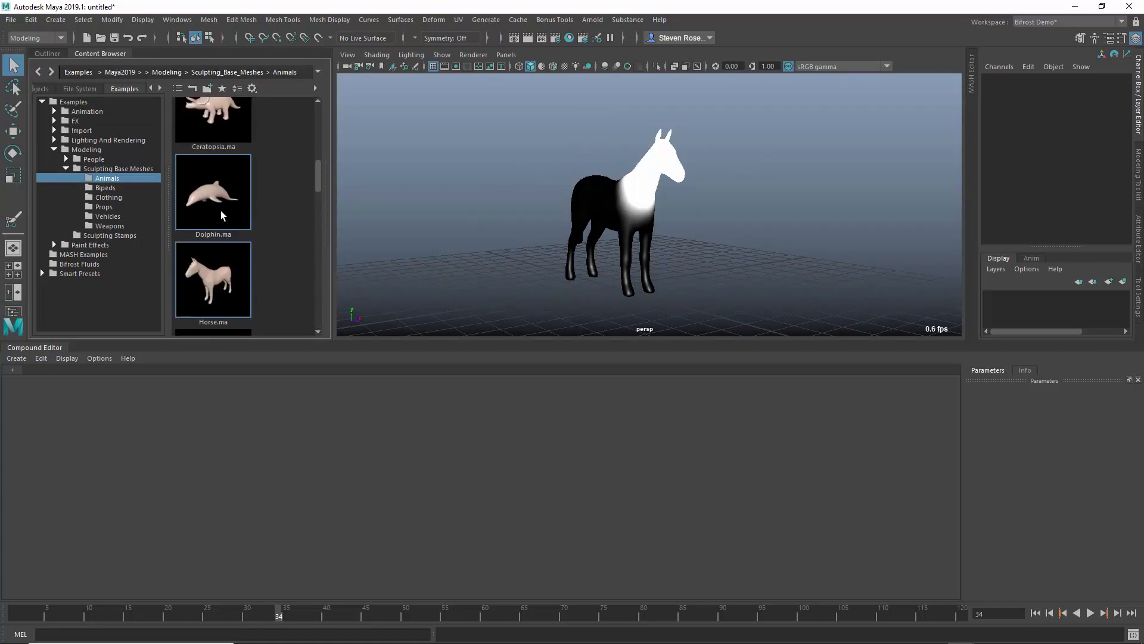
pyautogui.click(47, 53)
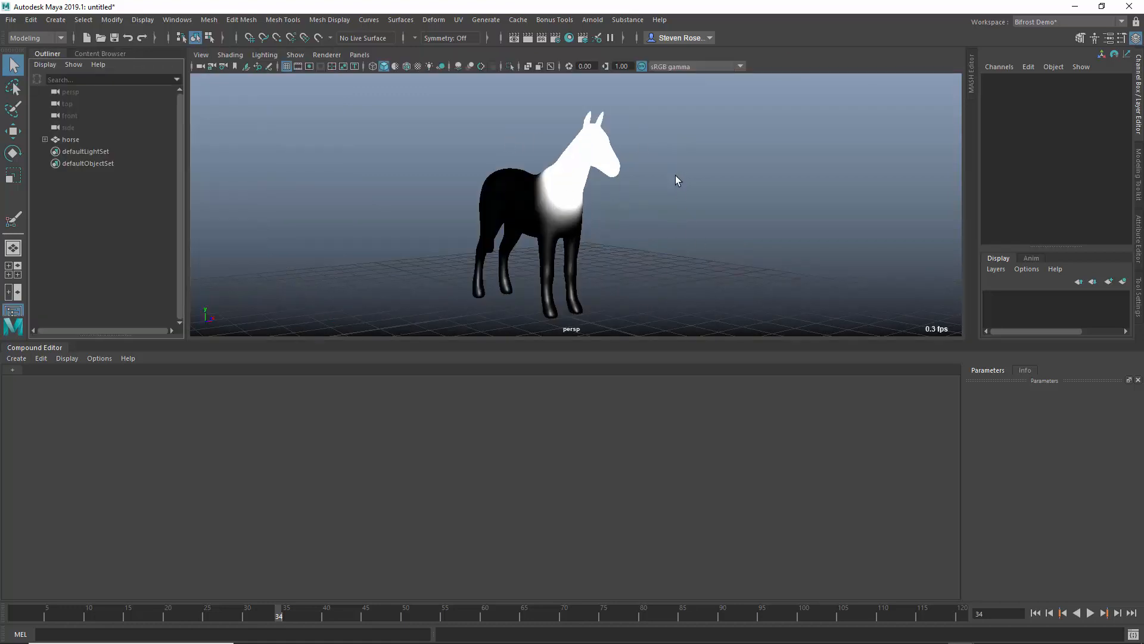
pyautogui.keyDown('alt'); pyautogui.moveTo(584, 247); pyautogui.dragTo(556, 253); pyautogui.keyUp('alt')
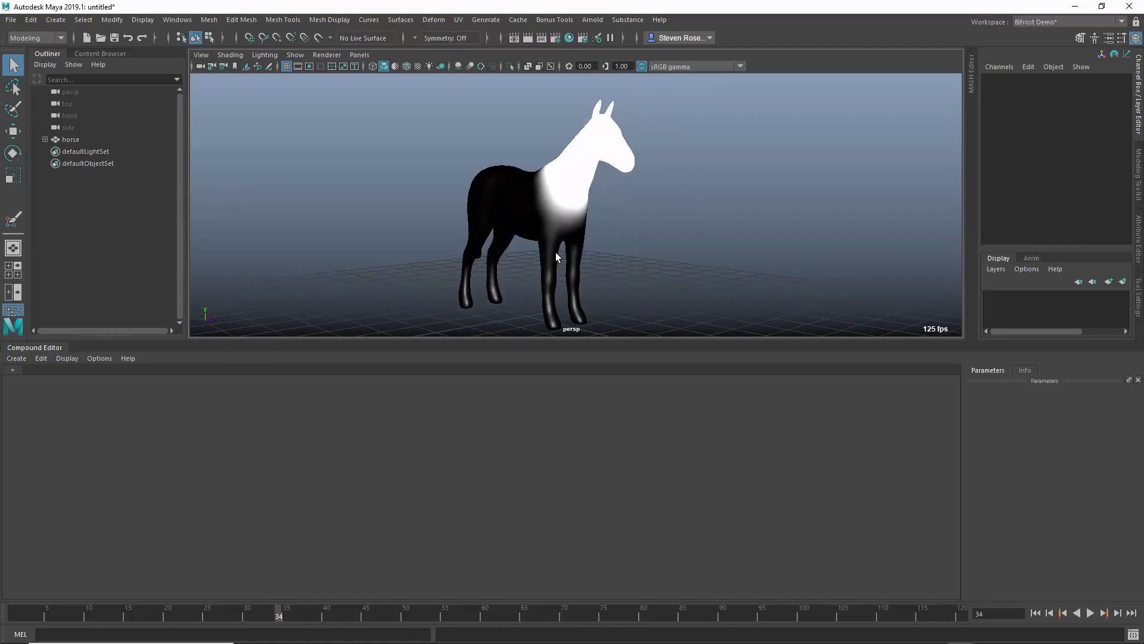
# Create a new empty Bifrost graph, close the extra floating graph editor and frame the input and output nodes.
pyautogui.click(12, 370)
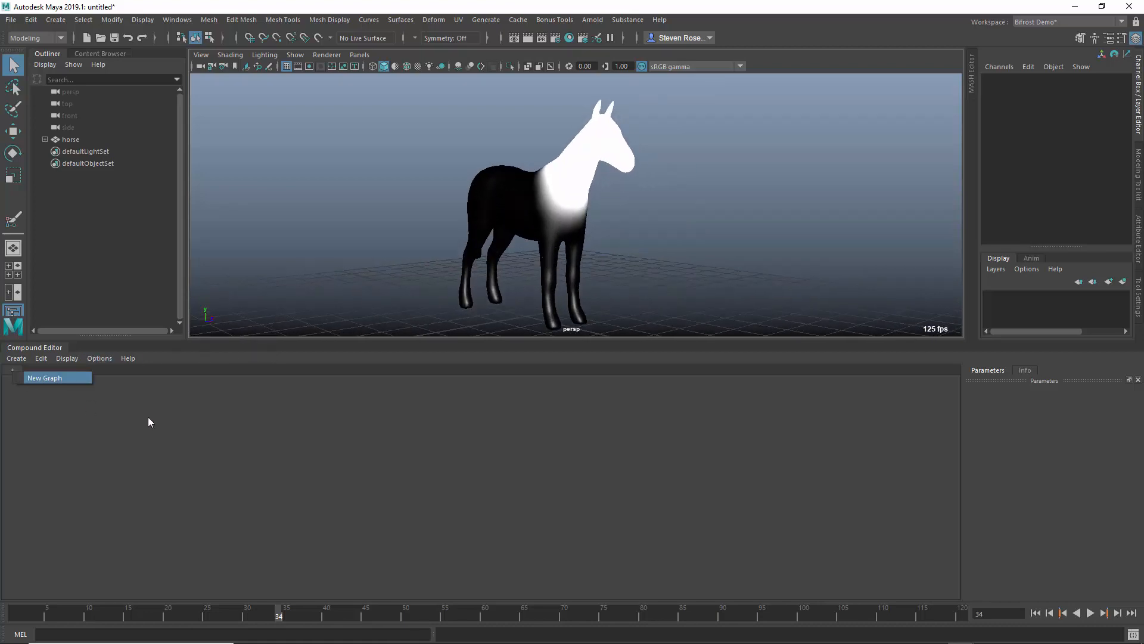
pyautogui.click(45, 377)
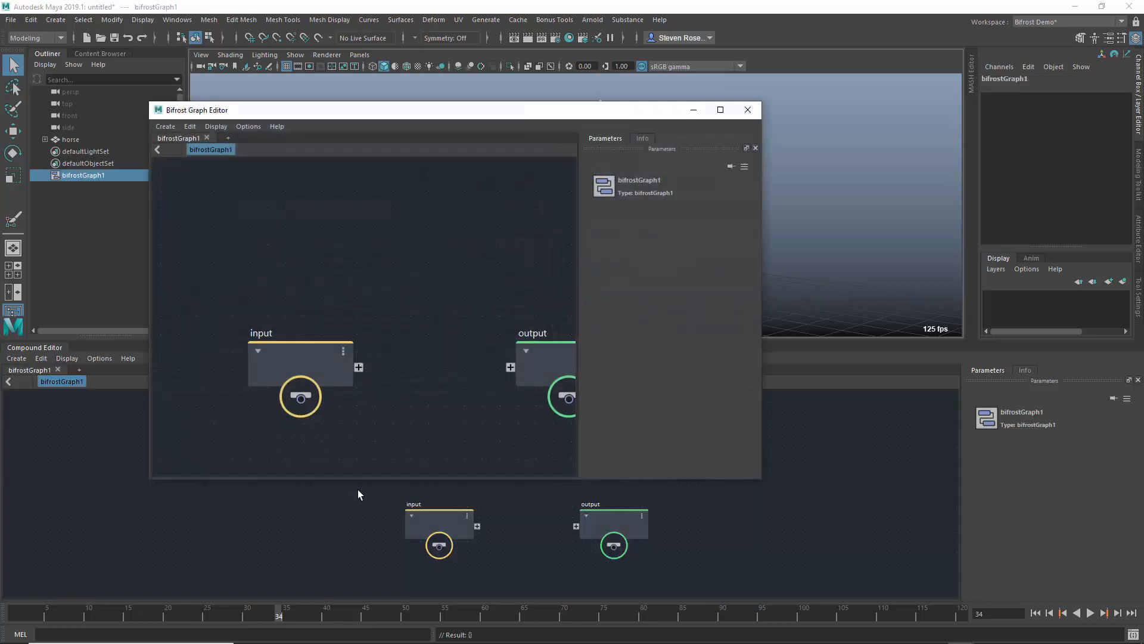
pyautogui.click(748, 110)
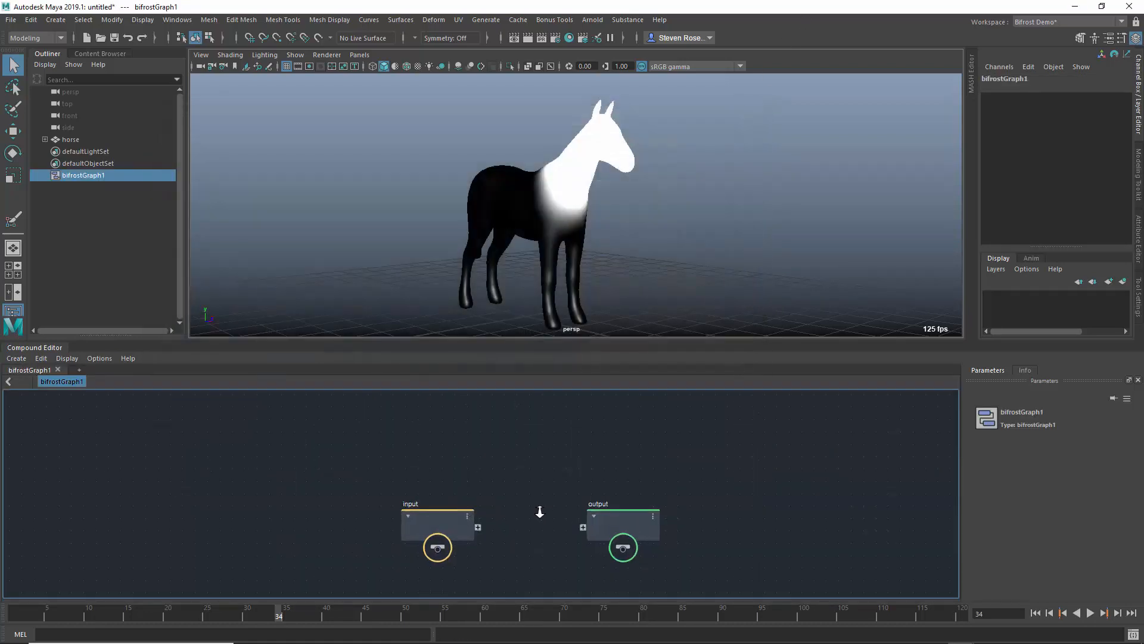
pyautogui.press('f')
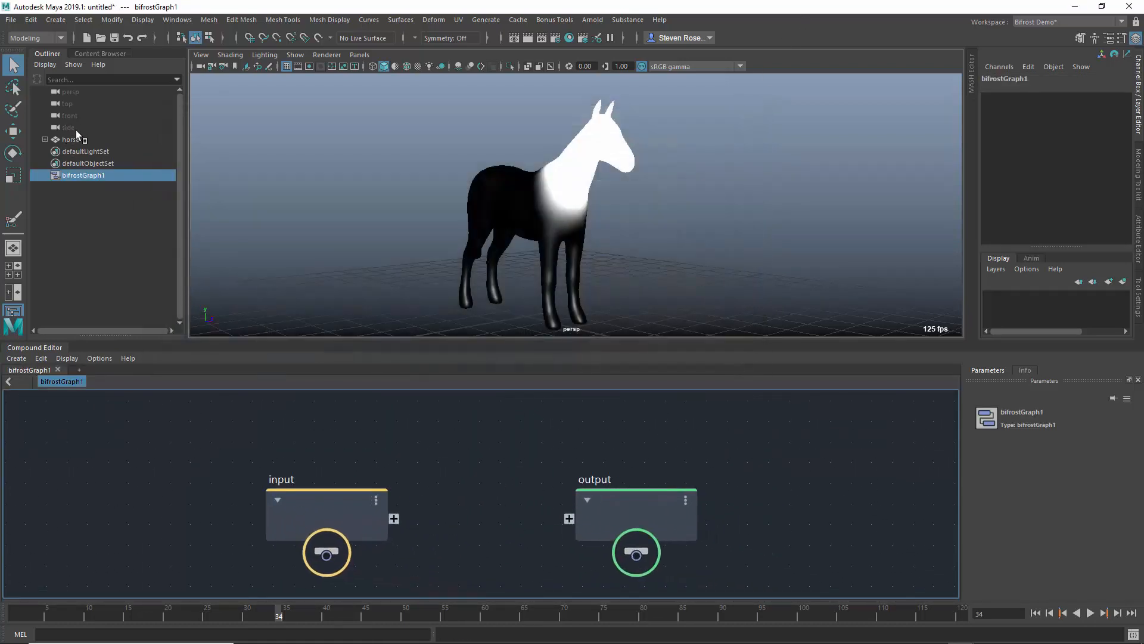
# Bring the horse mesh into the graph as an input and space out the input and output nodes around it.
pyautogui.moveTo(70, 140); pyautogui.dragTo(286, 453)
pyautogui.moveTo(367, 529); pyautogui.dragTo(317, 591)
pyautogui.moveTo(590, 478); pyautogui.dragTo(628, 480)
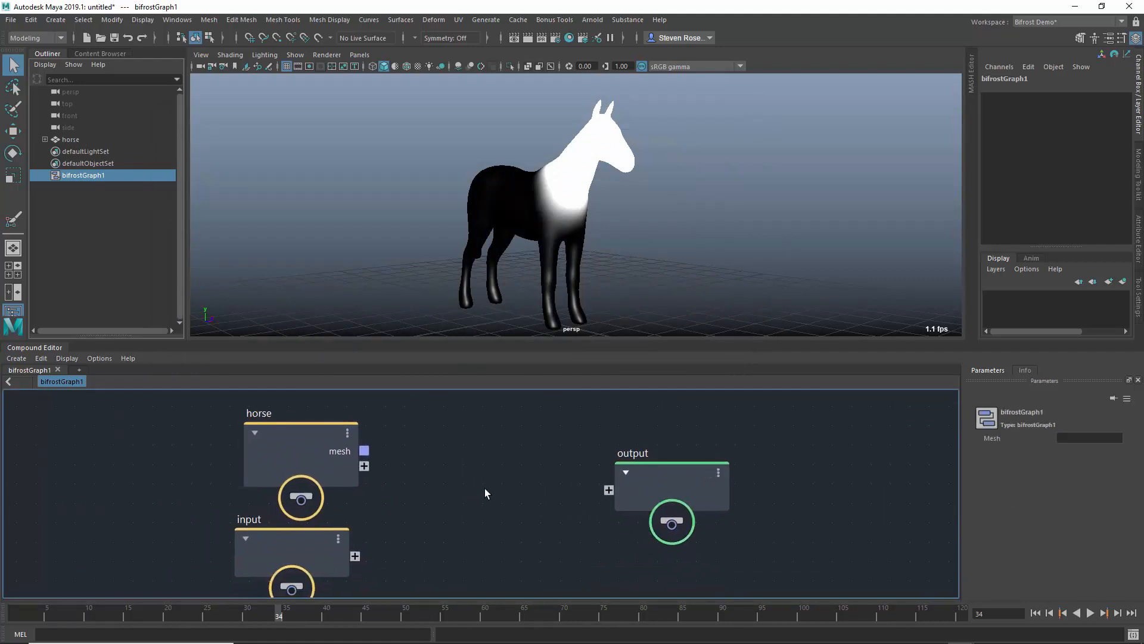
# Add the published MyNoiseDeformer compound to the graph, between the horse and output nodes.
pyautogui.press('Tab')
pyautogui.write('my')
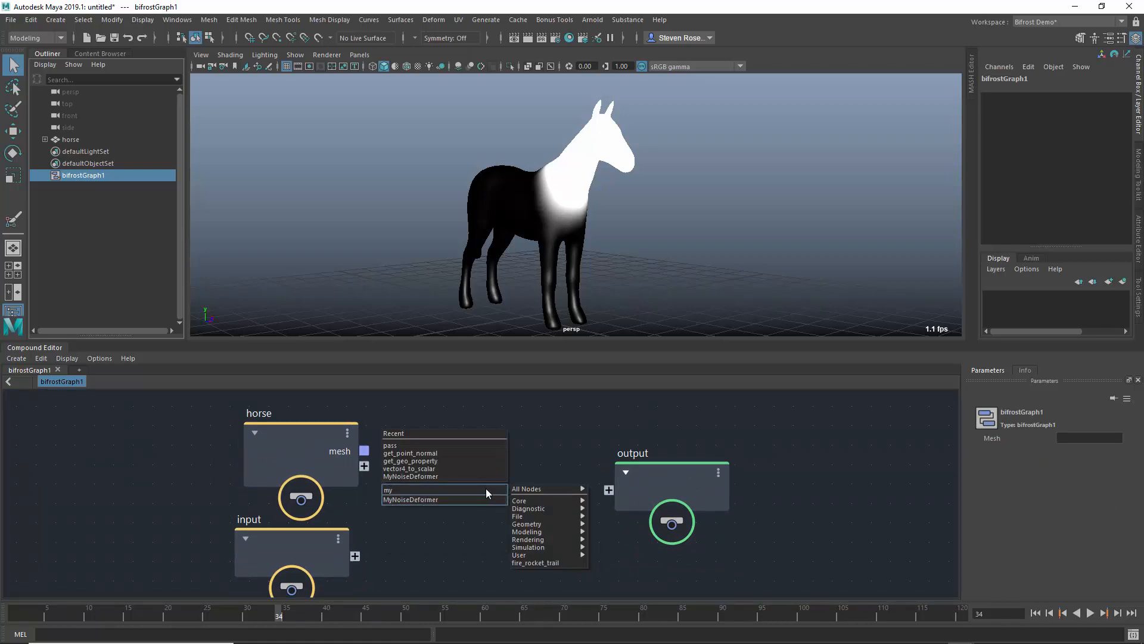
pyautogui.click(459, 499)
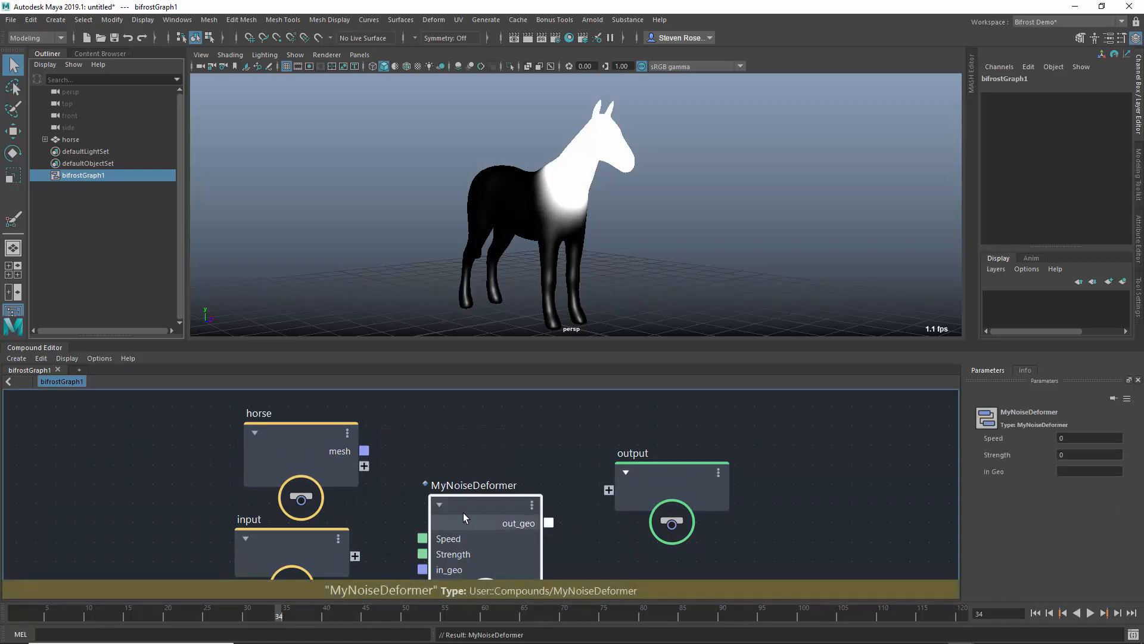
pyautogui.moveTo(463, 513); pyautogui.dragTo(467, 474)
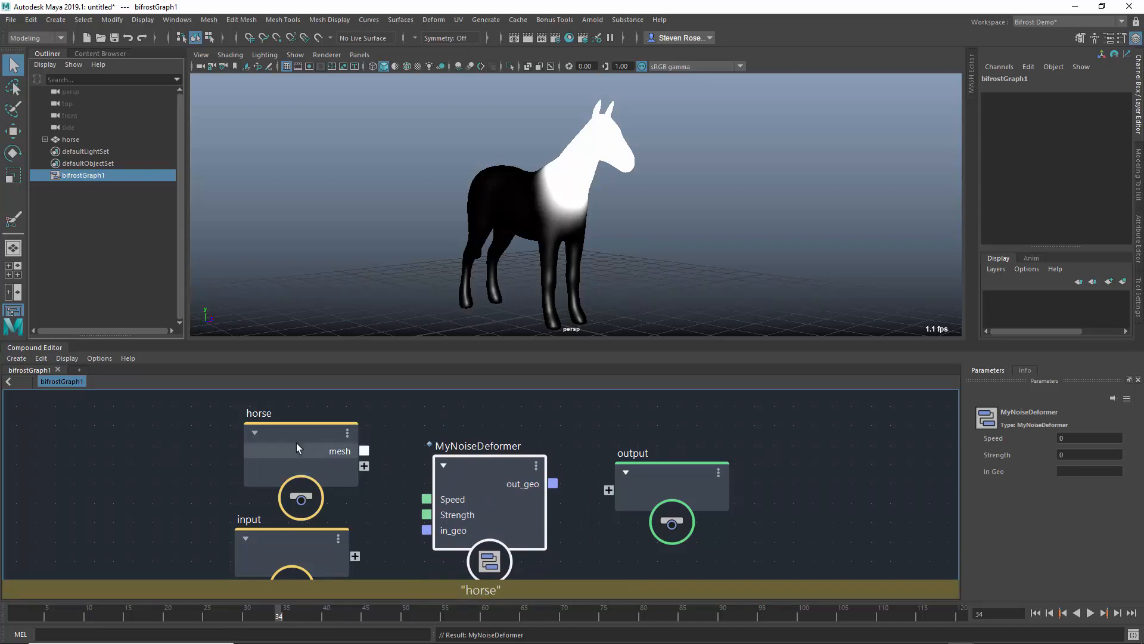
# Place the input node above the horse node and expose MyNoiseDeformer's Speed and Strength as ports on the input node.
pyautogui.moveTo(296, 442); pyautogui.dragTo(182, 515)
pyautogui.moveTo(294, 530); pyautogui.dragTo(276, 407)
pyautogui.moveTo(240, 516); pyautogui.dragTo(309, 518)
pyautogui.moveTo(414, 504); pyautogui.dragTo(423, 501)
pyautogui.moveTo(337, 463); pyautogui.dragTo(428, 516)
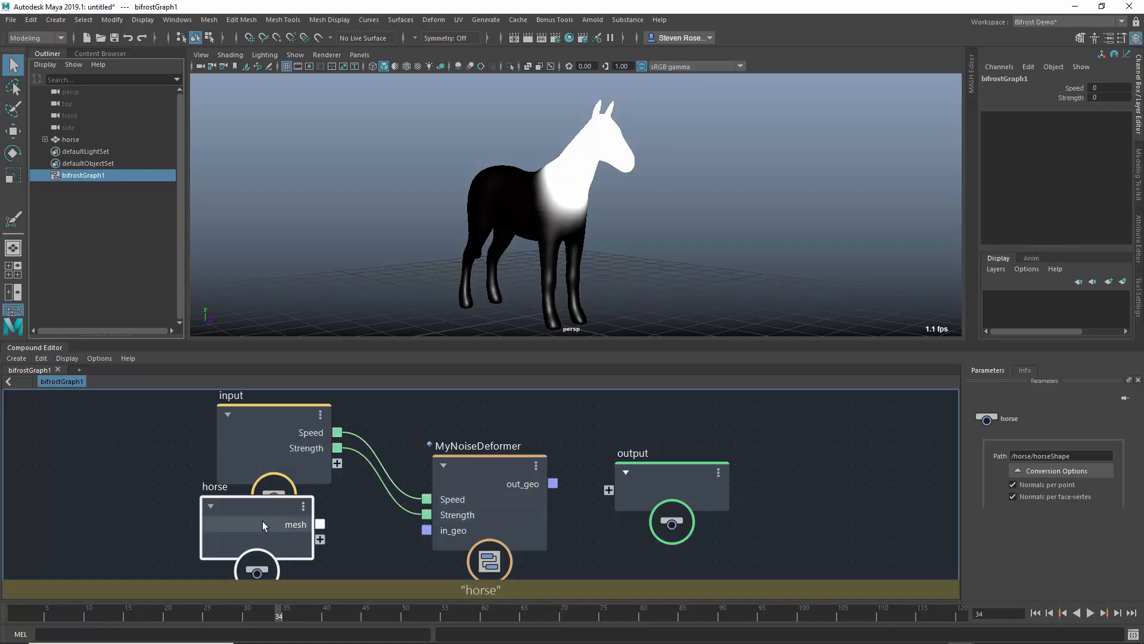
# Connect the horse's mesh to MyNoiseDeformer's in_geo, and its out_geo to the output node.
pyautogui.moveTo(262, 521); pyautogui.dragTo(437, 532)
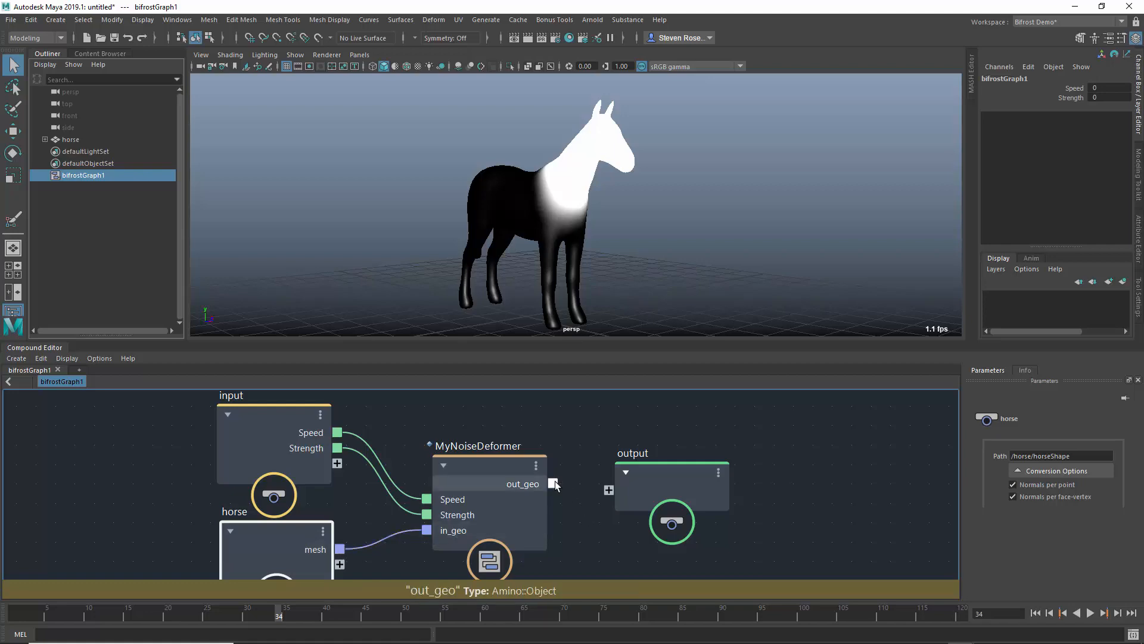
pyautogui.moveTo(552, 483); pyautogui.dragTo(609, 490)
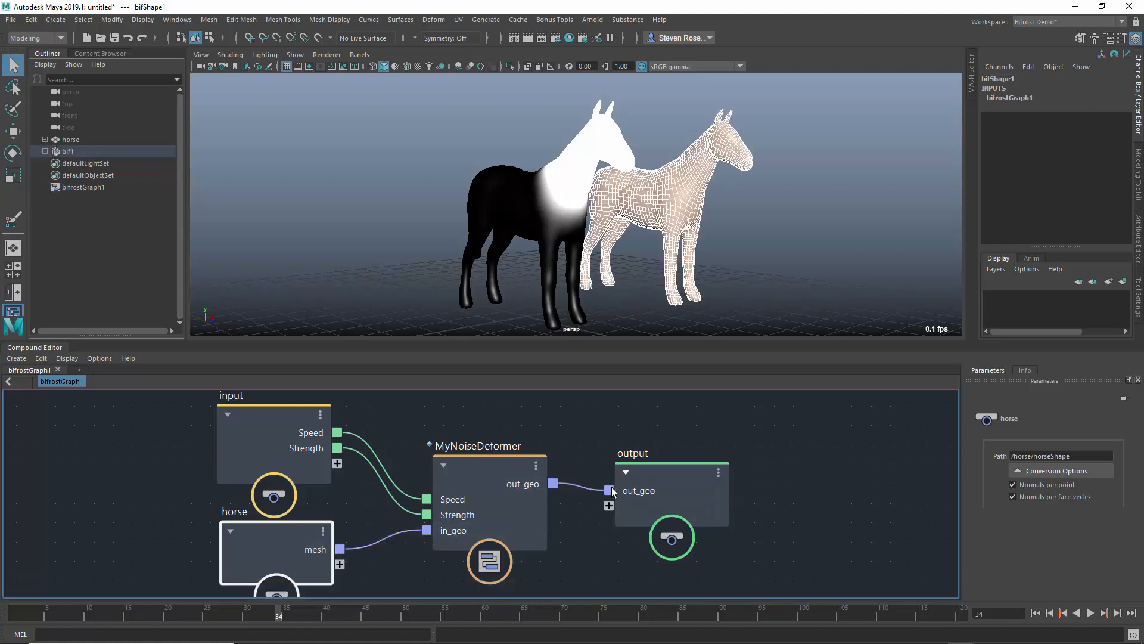
pyautogui.keyDown('alt'); pyautogui.moveTo(841, 245); pyautogui.dragTo(780, 246); pyautogui.keyUp('alt')
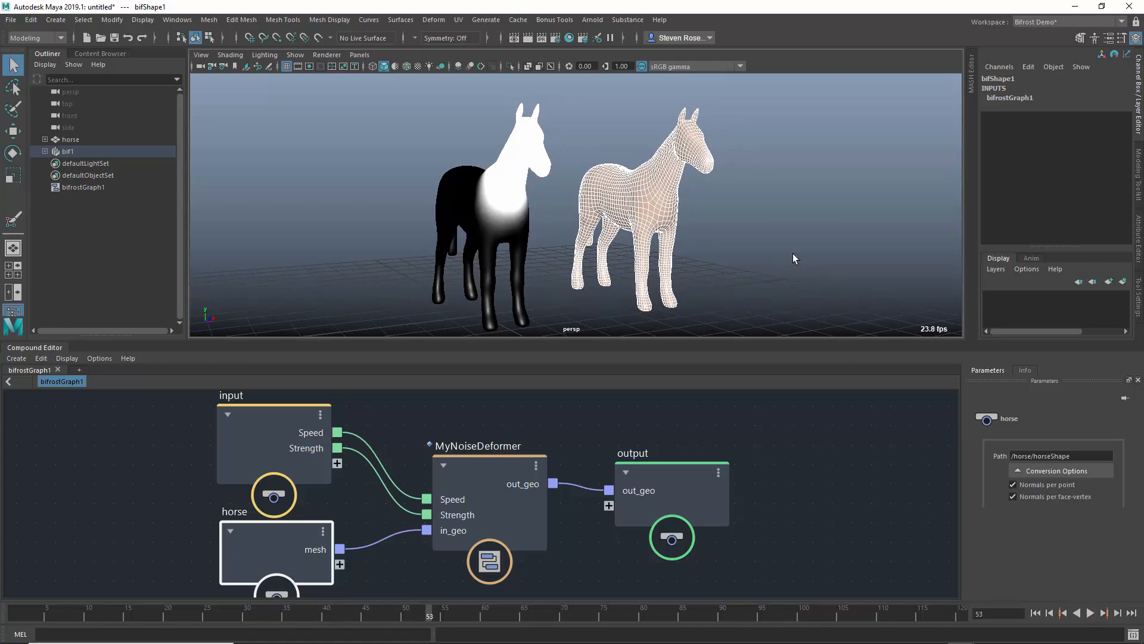
# Set both Speed and Strength of bifrostGraph1 to 0.1.
pyautogui.click(262, 417)
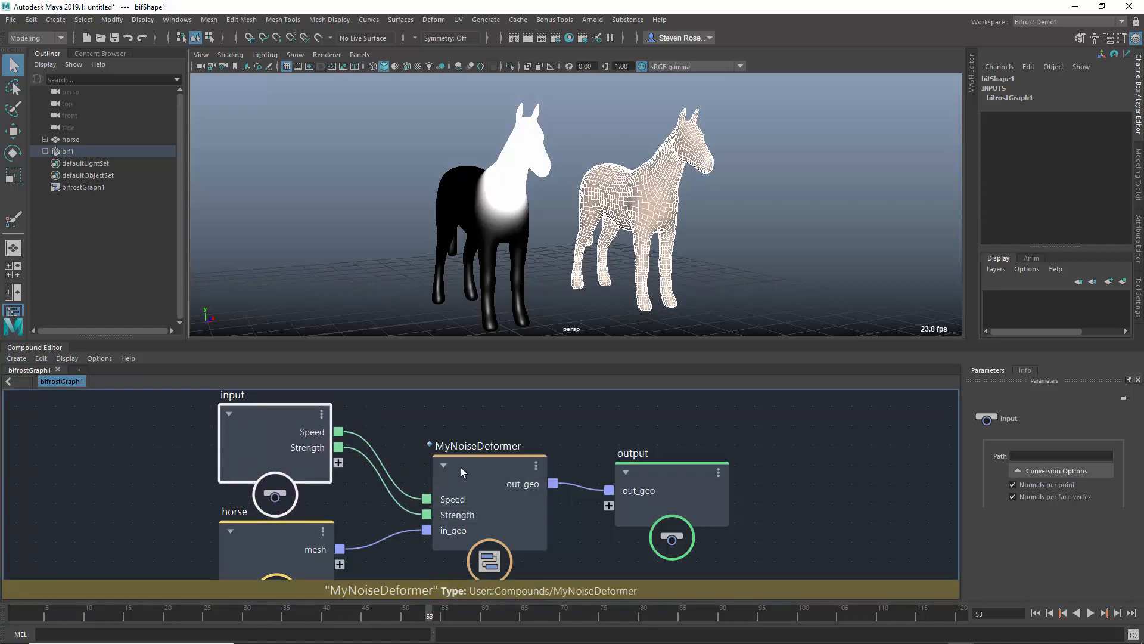
pyautogui.click(1009, 97)
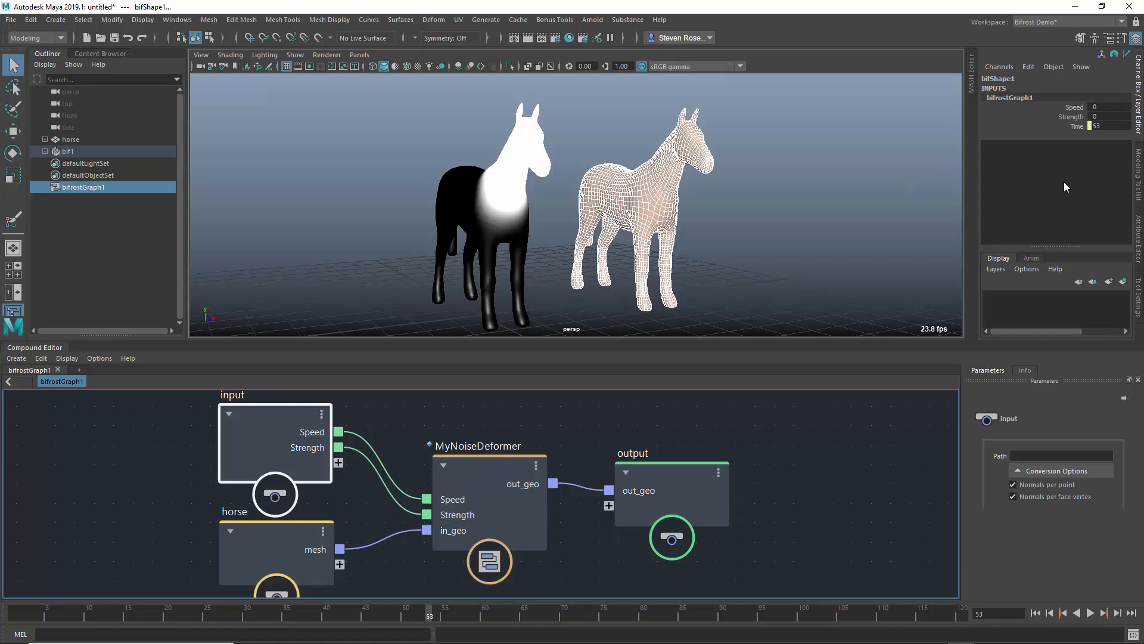
pyautogui.click(1099, 108)
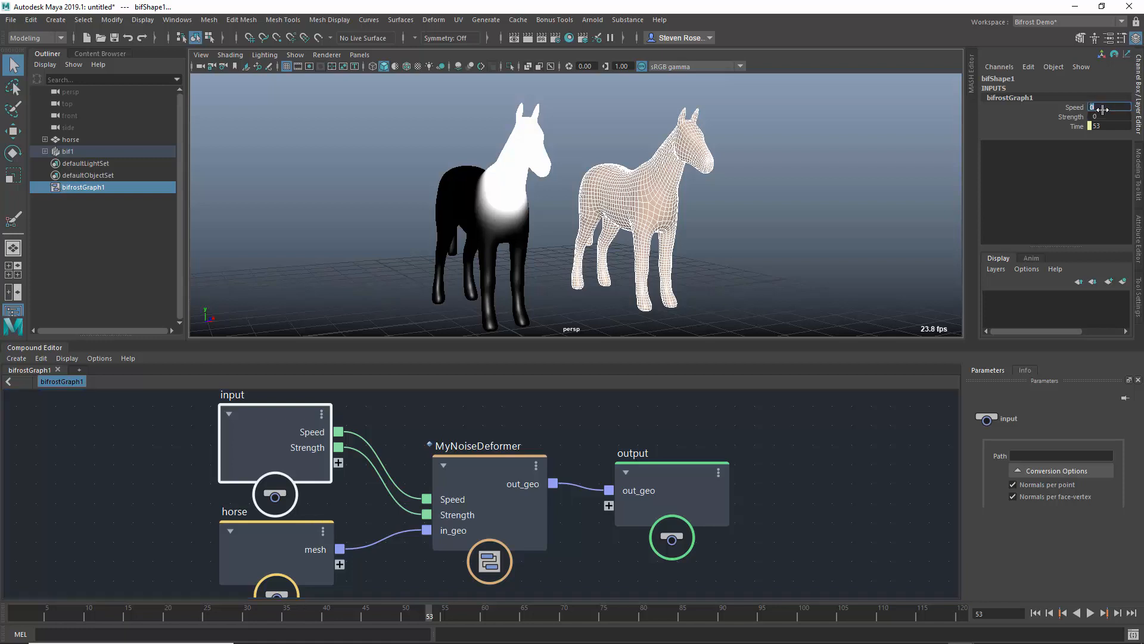
pyautogui.click(1103, 116)
pyautogui.write('0.1')
pyautogui.press('Return')
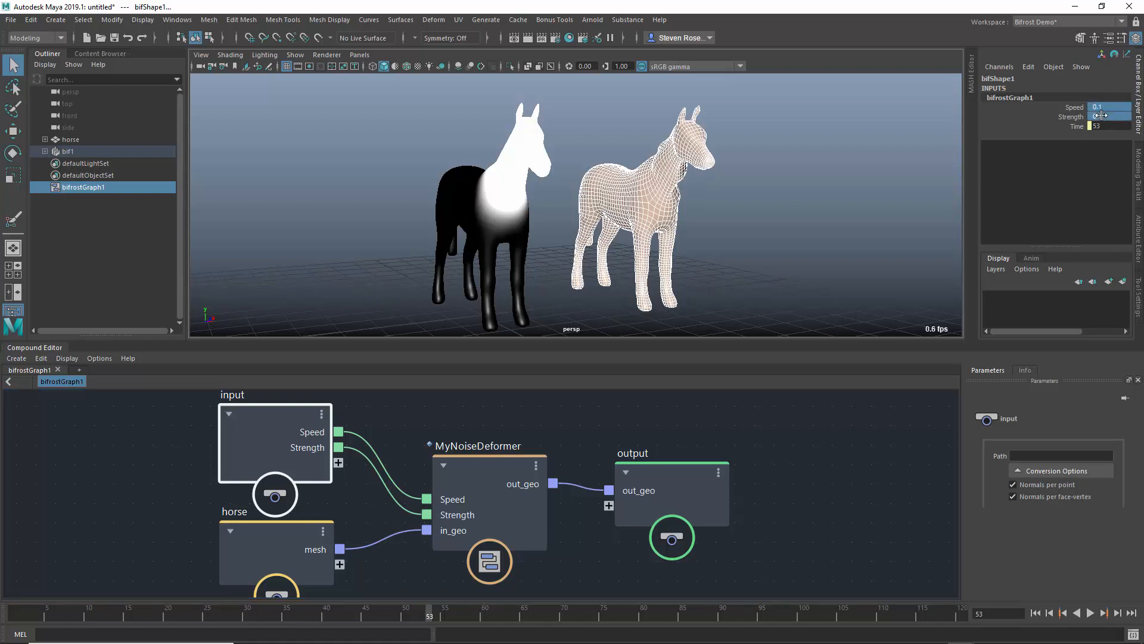
# Play the animation and inspect the noise deformation on the horse's head and neck from another angle.
pyautogui.click(1090, 614)
pyautogui.click(817, 225)
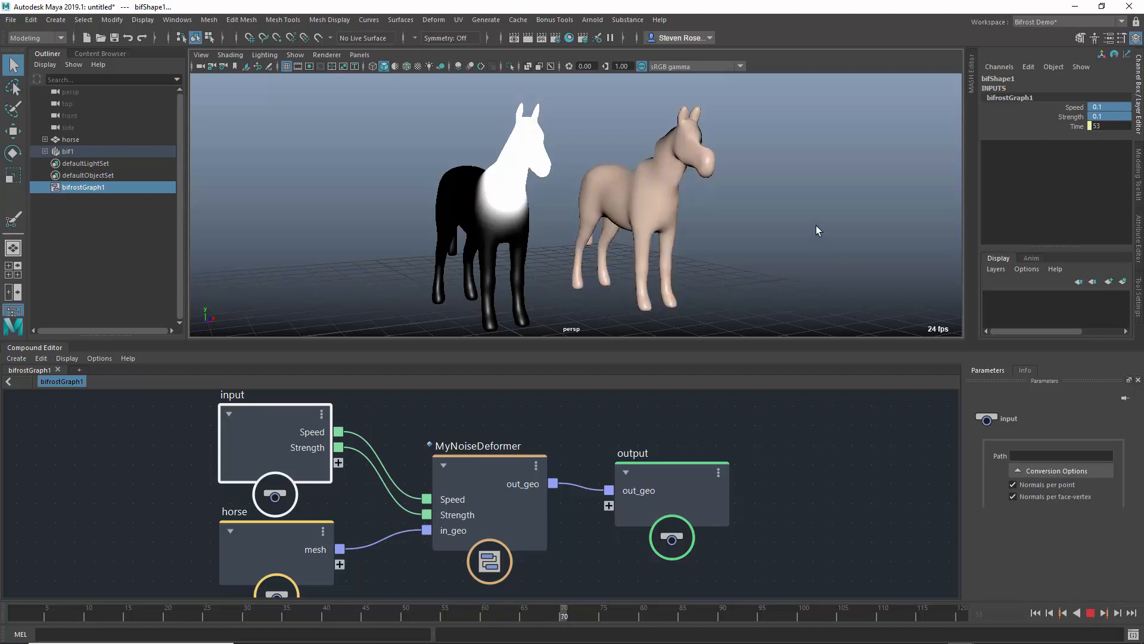
pyautogui.keyDown('alt'); pyautogui.moveTo(714, 216); pyautogui.dragTo(740, 218); pyautogui.keyUp('alt')
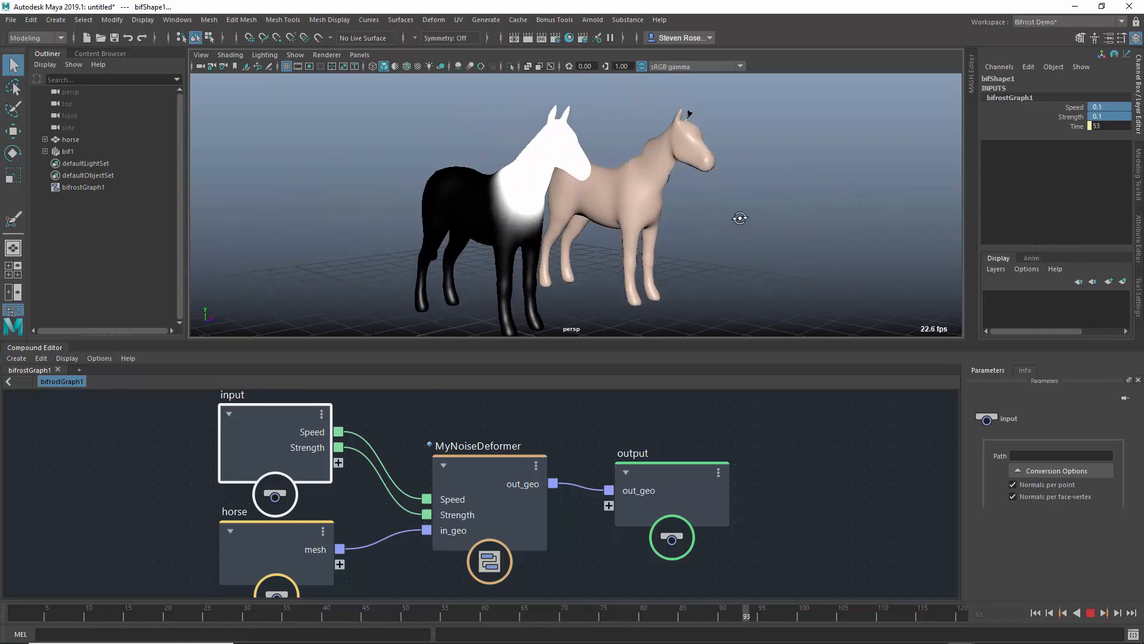
# Set the Speed of bifrostGraph1 to 1 and replay the animation.
pyautogui.click(1108, 110)
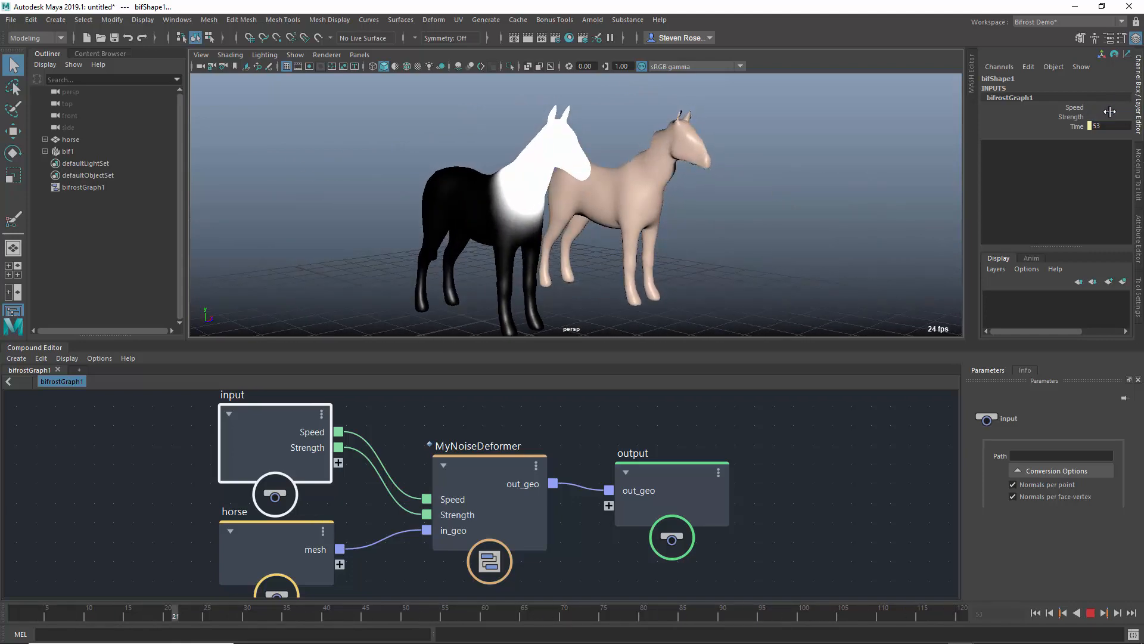
pyautogui.click(1108, 108)
pyautogui.write('.')
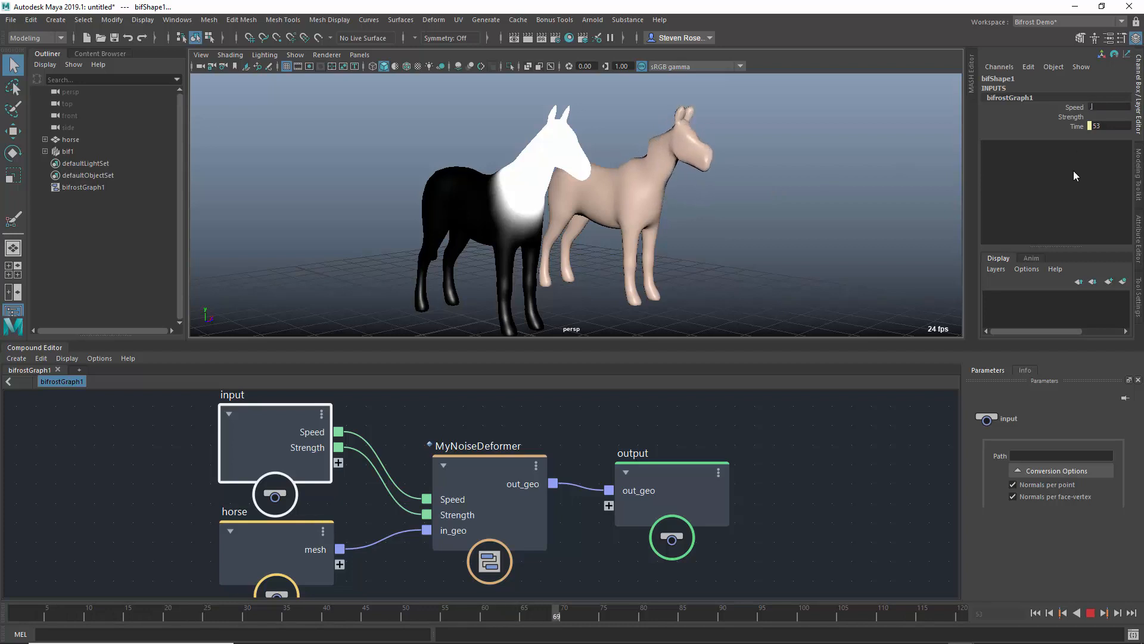
pyautogui.write('1')
pyautogui.press('Return')
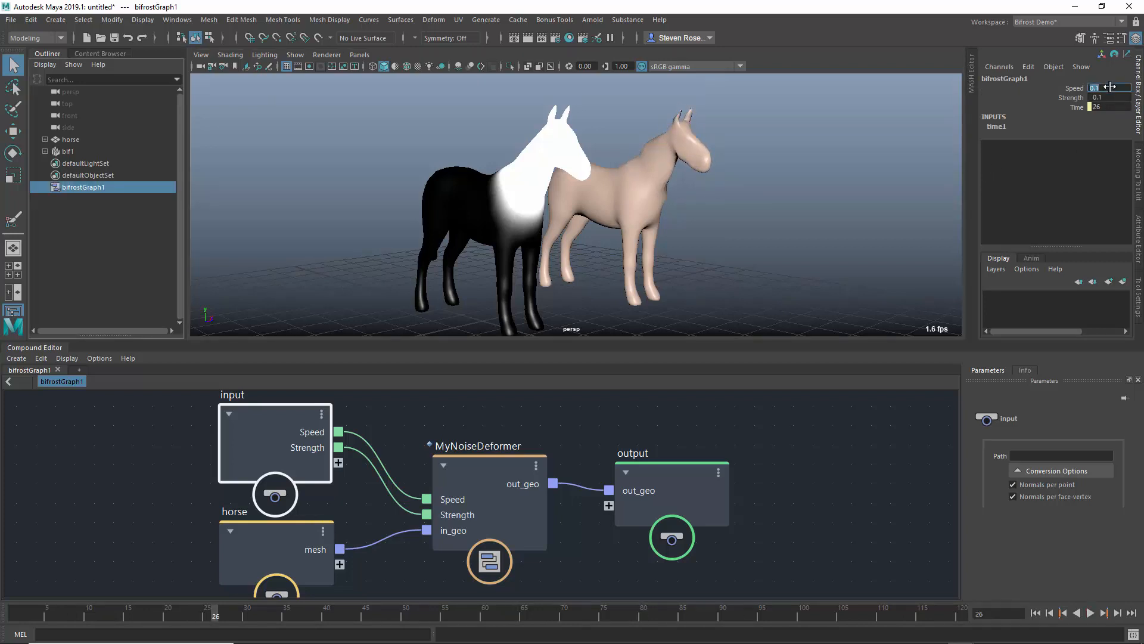
pyautogui.press('Return')
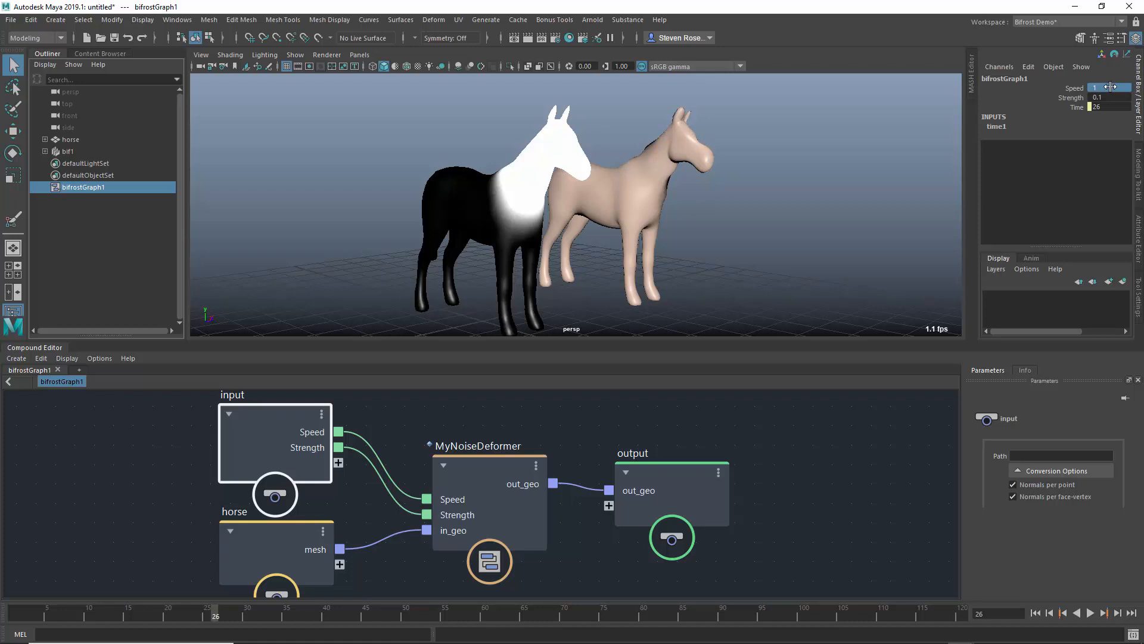
pyautogui.click(1091, 613)
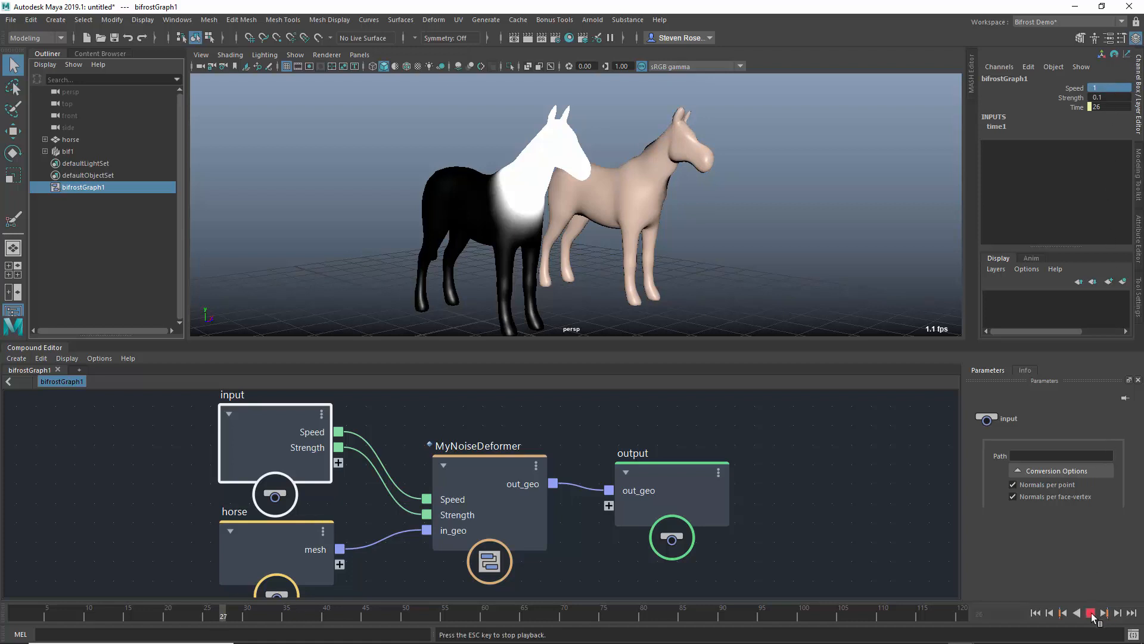
# During playback, set bifrostGraph1's Speed to 0.5, try a Strength of 1, and settle on a Strength of 0.5.
pyautogui.click(1106, 86)
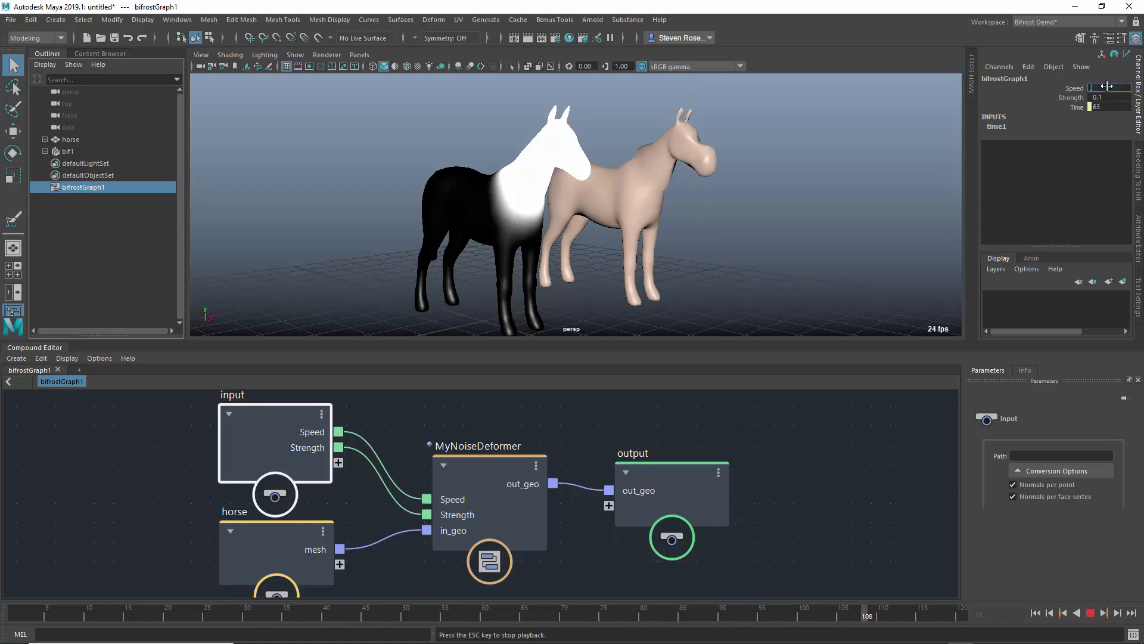
pyautogui.write('0.5')
pyautogui.click(1112, 95)
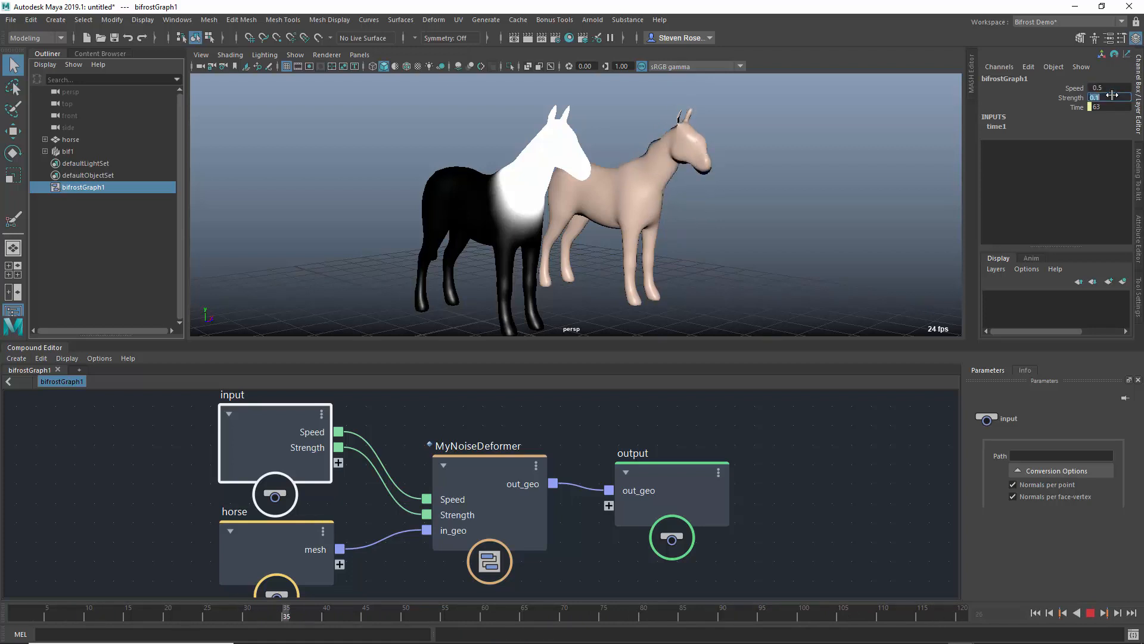
pyautogui.write('1')
pyautogui.press('Return')
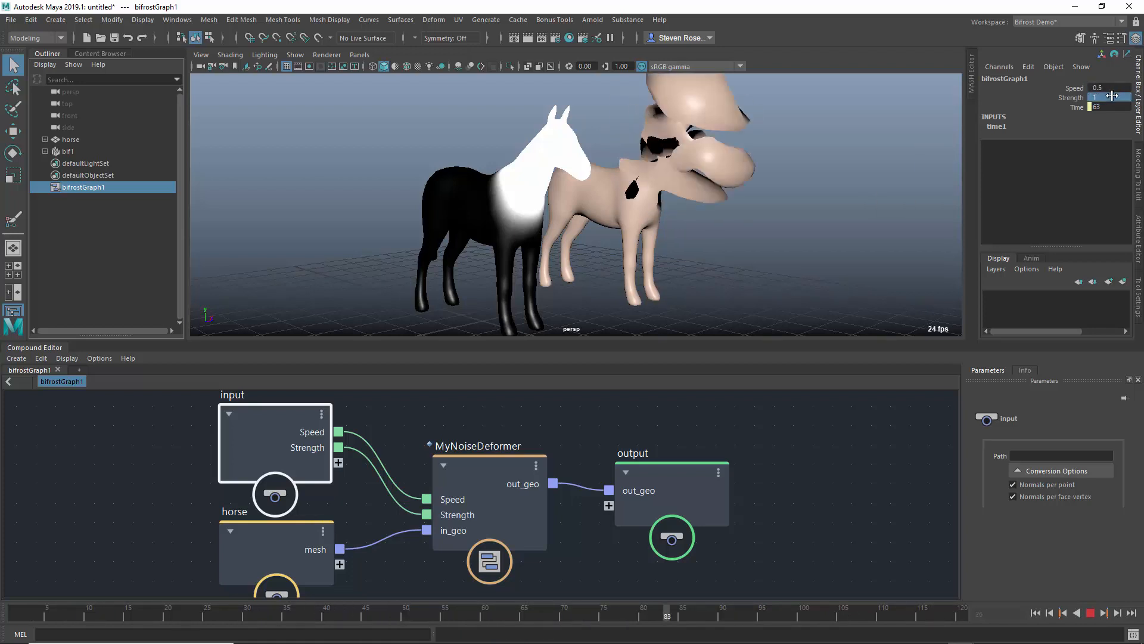
pyautogui.write('.5')
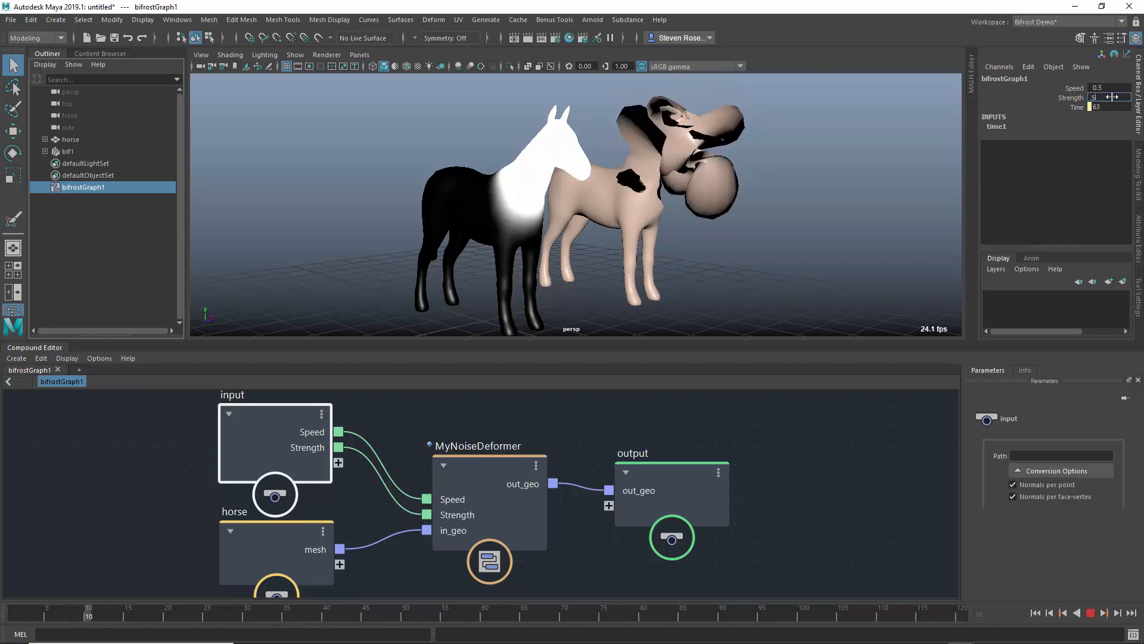
pyautogui.press('Return')
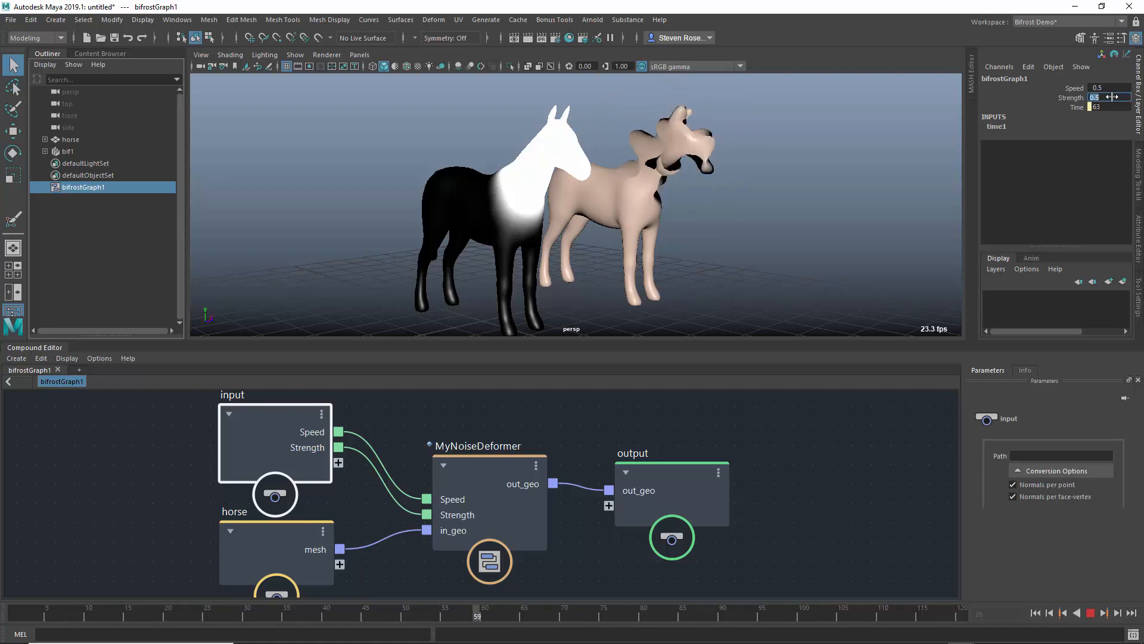
# Set bifrostGraph1's Strength to 0.025 and turn on wireframe-on-shaded display for the horses.
pyautogui.write('.02')
pyautogui.press('Return')
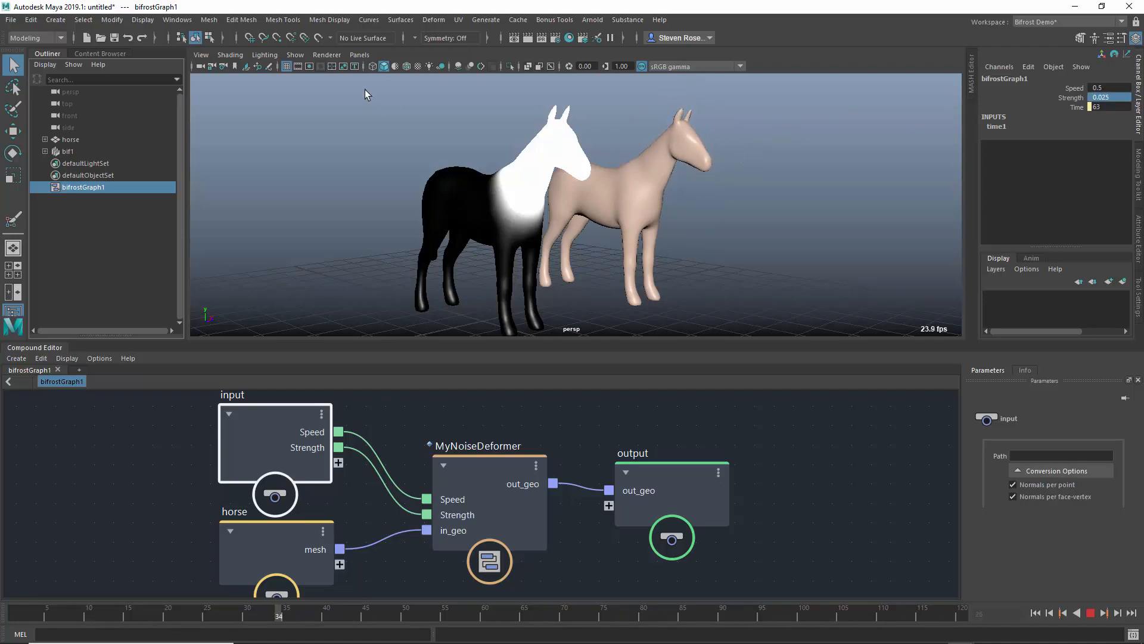
pyautogui.click(406, 66)
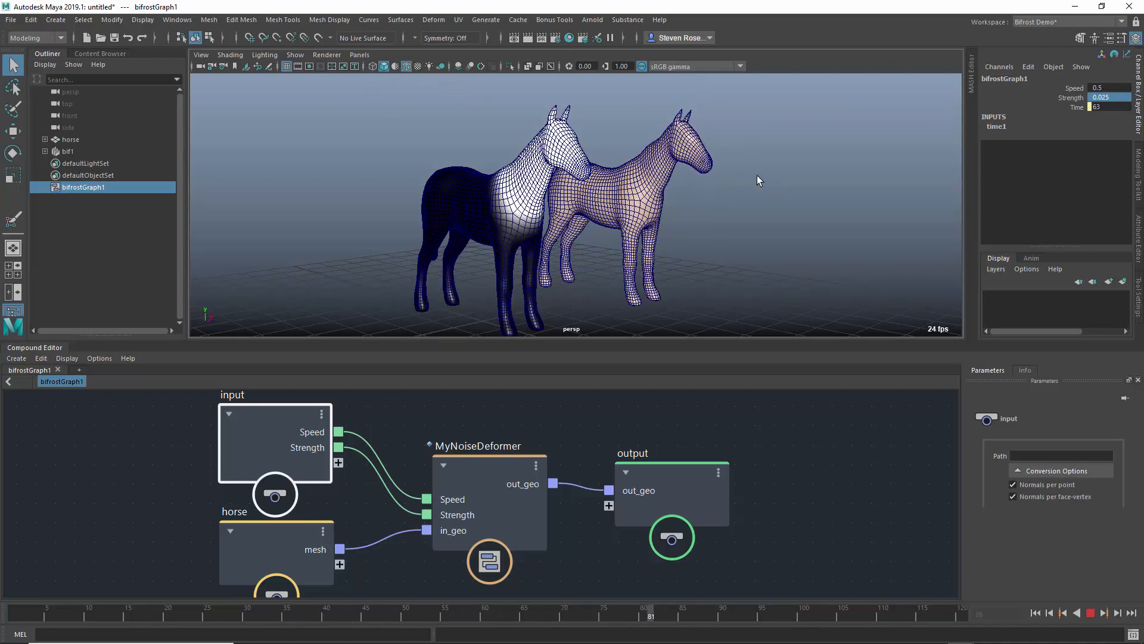
pyautogui.keyDown('alt'); pyautogui.moveTo(758, 180); pyautogui.dragTo(617, 216, button='middle'); pyautogui.keyUp('alt')
pyautogui.scroll(5, 618, 215)
pyautogui.keyDown('alt'); pyautogui.moveTo(640, 215); pyautogui.dragTo(745, 221); pyautogui.keyUp('alt')
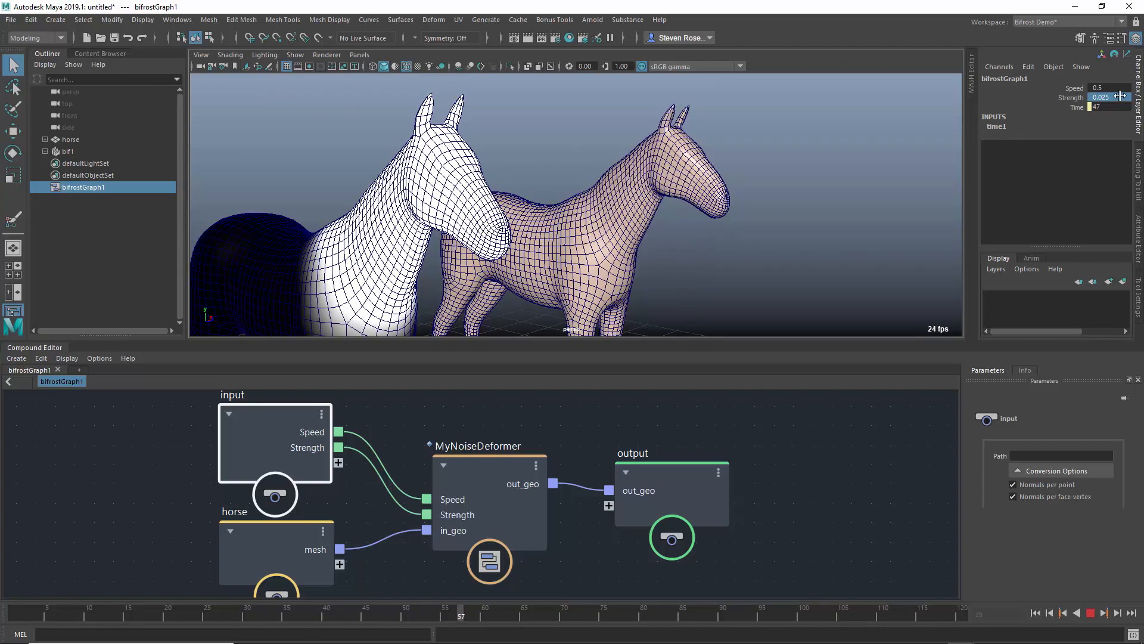
# Set bifrostGraph1's Strength to 0.05 while the animation plays.
pyautogui.write('0.02')
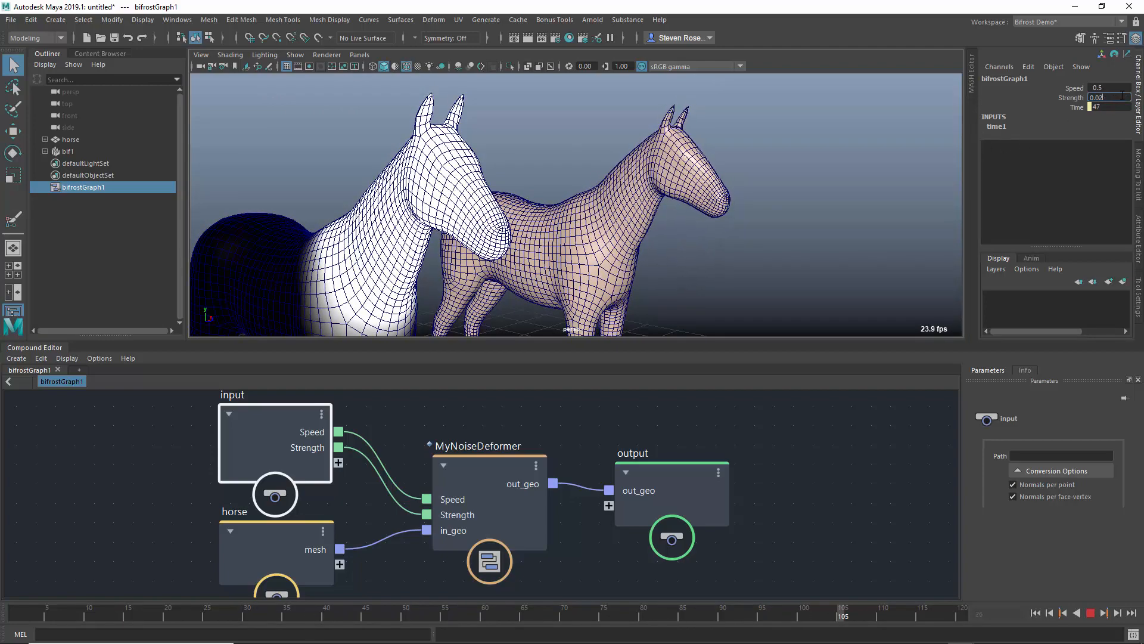
pyautogui.press('BackSpace')
pyautogui.write('5')
pyautogui.press('Return')
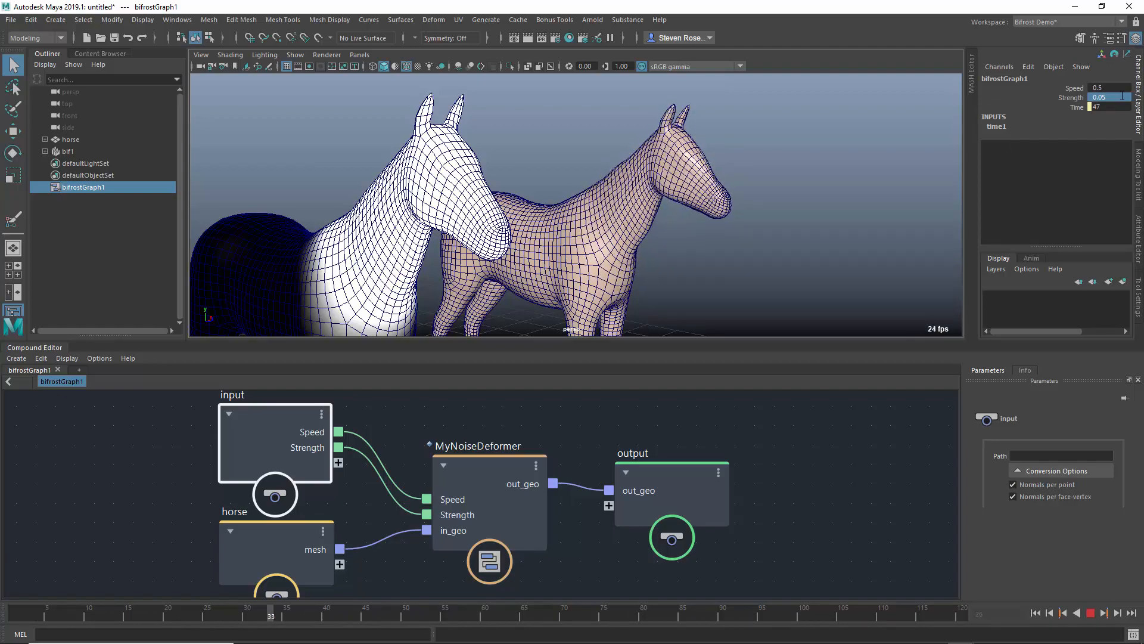
# Paint one front leg of the original horse white with the vertex color brush while the animation plays.
pyautogui.keyDown('alt'); pyautogui.moveTo(862, 201); pyautogui.dragTo(912, 181, button='middle'); pyautogui.keyUp('alt')
pyautogui.keyDown('alt'); pyautogui.moveTo(911, 181); pyautogui.dragTo(709, 205, button='right'); pyautogui.keyUp('alt')
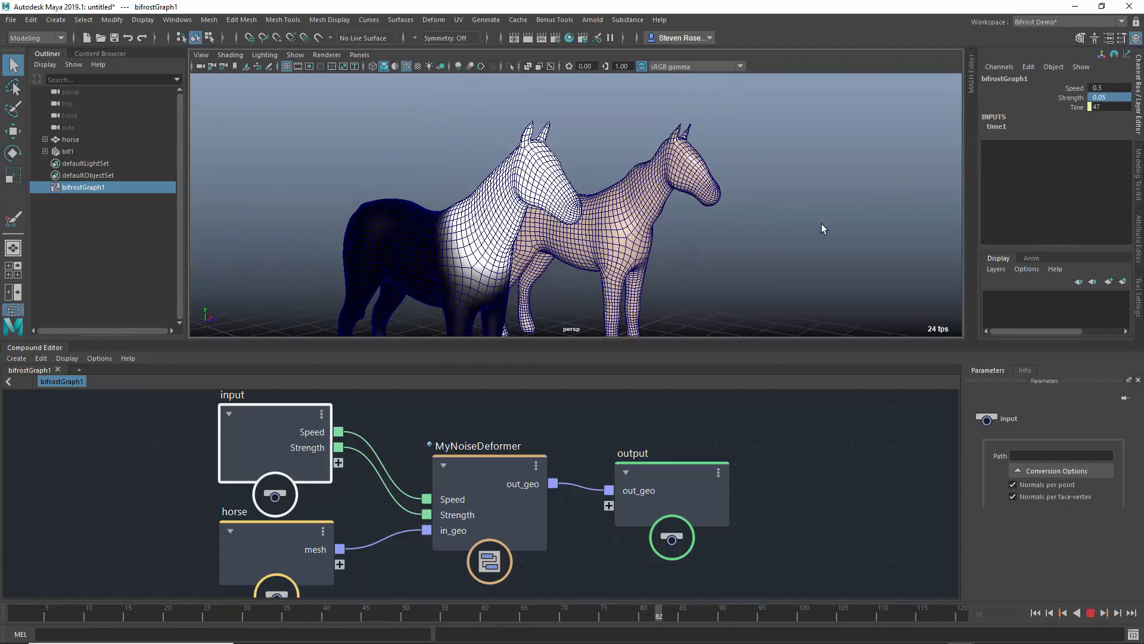
pyautogui.keyDown('alt'); pyautogui.moveTo(822, 229); pyautogui.dragTo(872, 188, button='middle'); pyautogui.keyUp('alt')
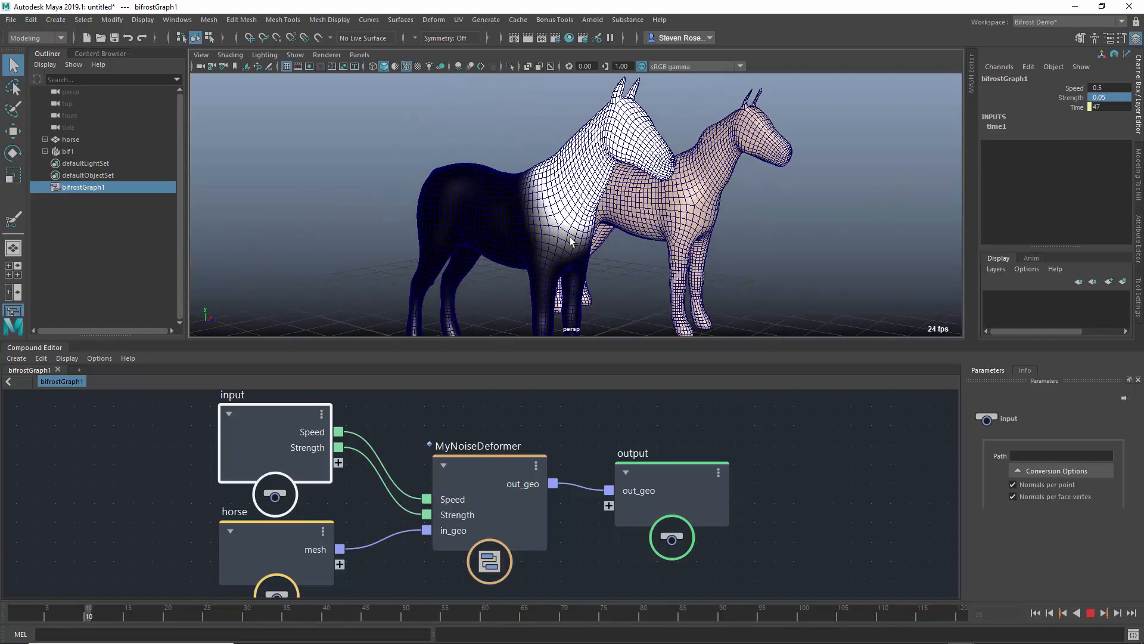
pyautogui.click(502, 207)
pyautogui.press('y')
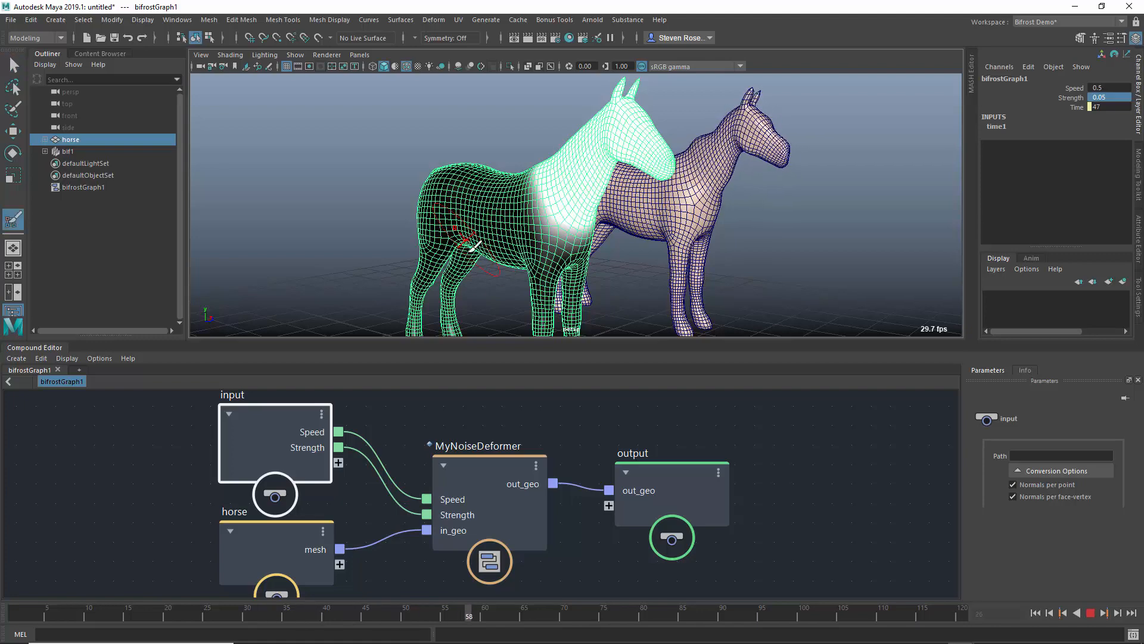
pyautogui.keyDown('alt'); pyautogui.moveTo(462, 260); pyautogui.dragTo(447, 179, button='middle'); pyautogui.keyUp('alt')
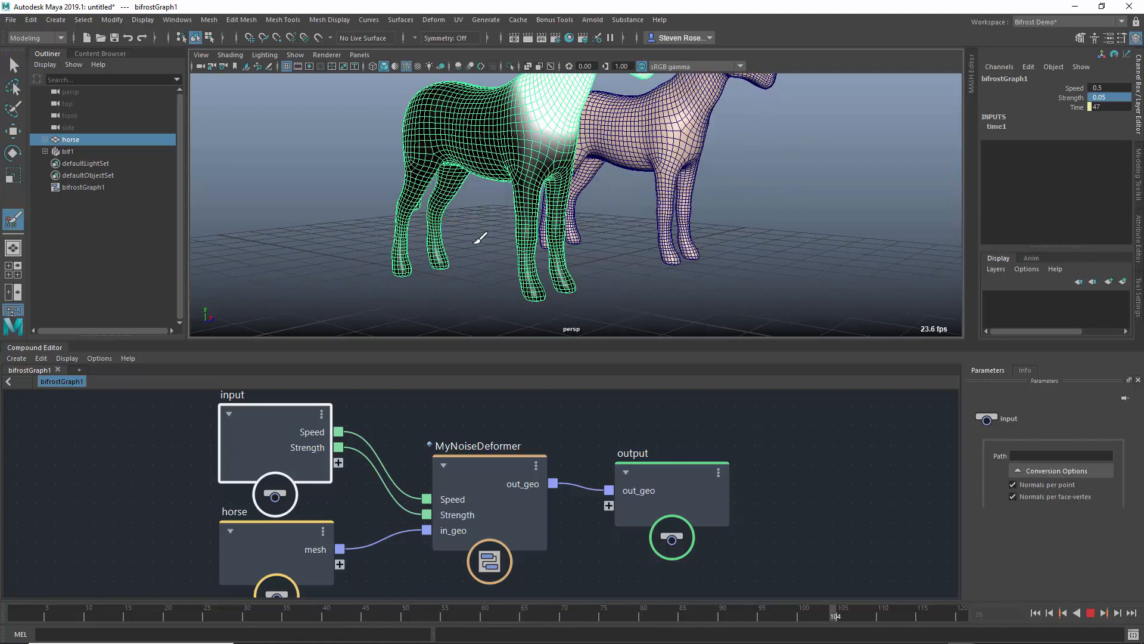
pyautogui.moveTo(529, 271)
pyautogui.mouseDown()
pyautogui.moveTo(532, 284)
pyautogui.moveTo(417, 292)
pyautogui.moveTo(468, 247)
pyautogui.moveTo(599, 227)
pyautogui.moveTo(608, 179)
pyautogui.mouseUp()
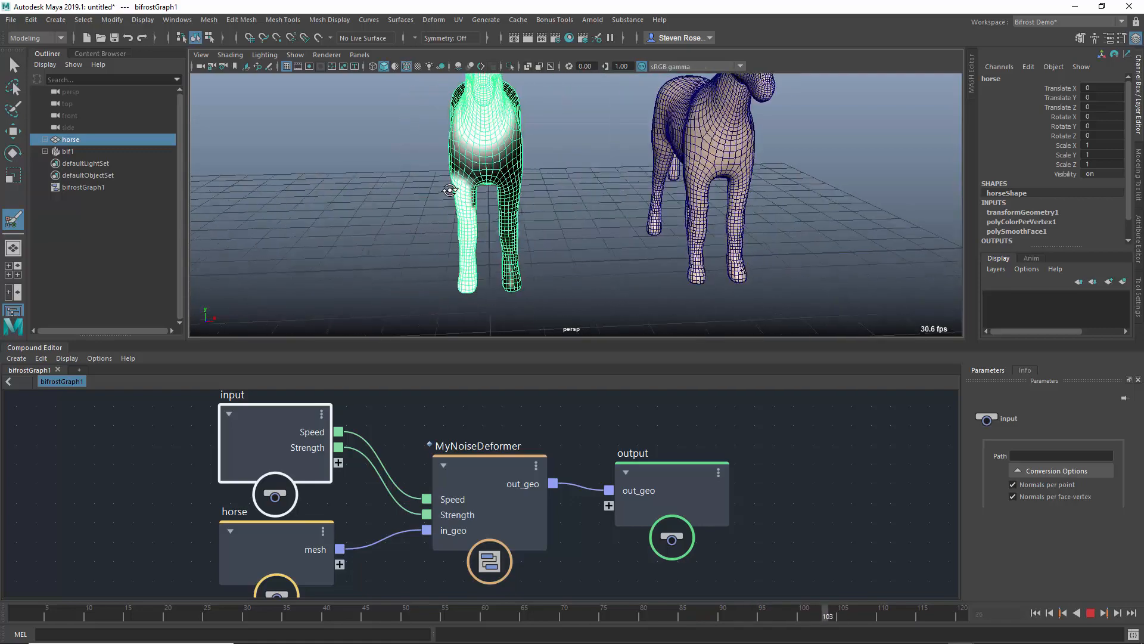
pyautogui.keyDown('alt'); pyautogui.moveTo(630, 221); pyautogui.dragTo(780, 240); pyautogui.keyUp('alt')
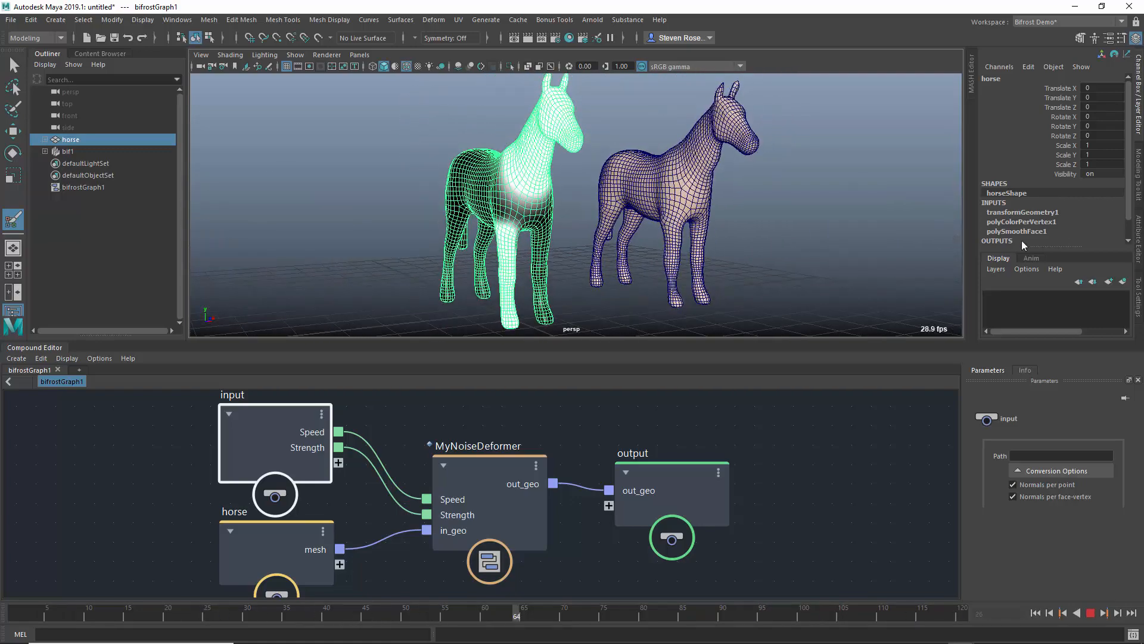
pyautogui.keyDown('alt'); pyautogui.moveTo(709, 244); pyautogui.dragTo(615, 237); pyautogui.keyUp('alt')
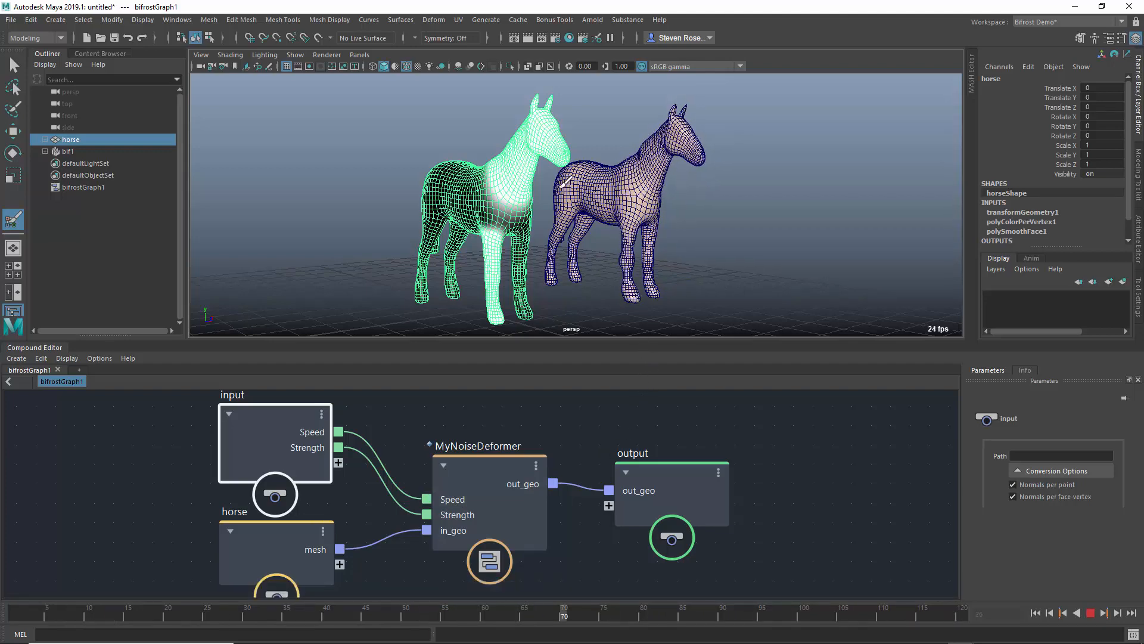
# Stop playback and examine the Property name that get_geo_property reads in get_red_channel, inside MyNoiseDeformer.
pyautogui.click(1090, 613)
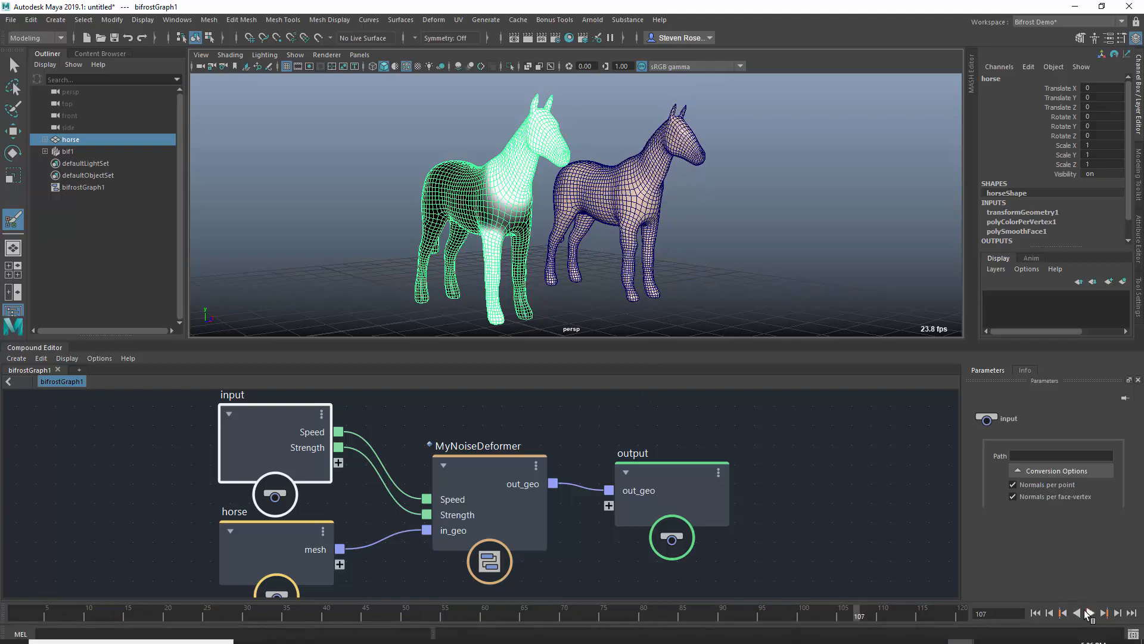
pyautogui.click(467, 259)
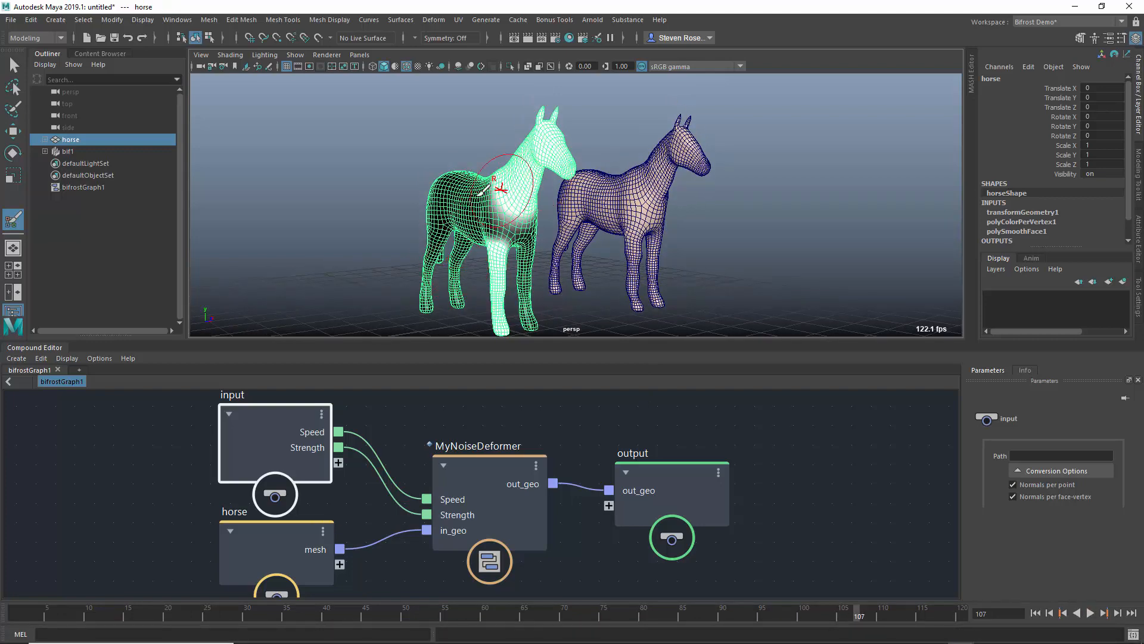
pyautogui.doubleClick(491, 468)
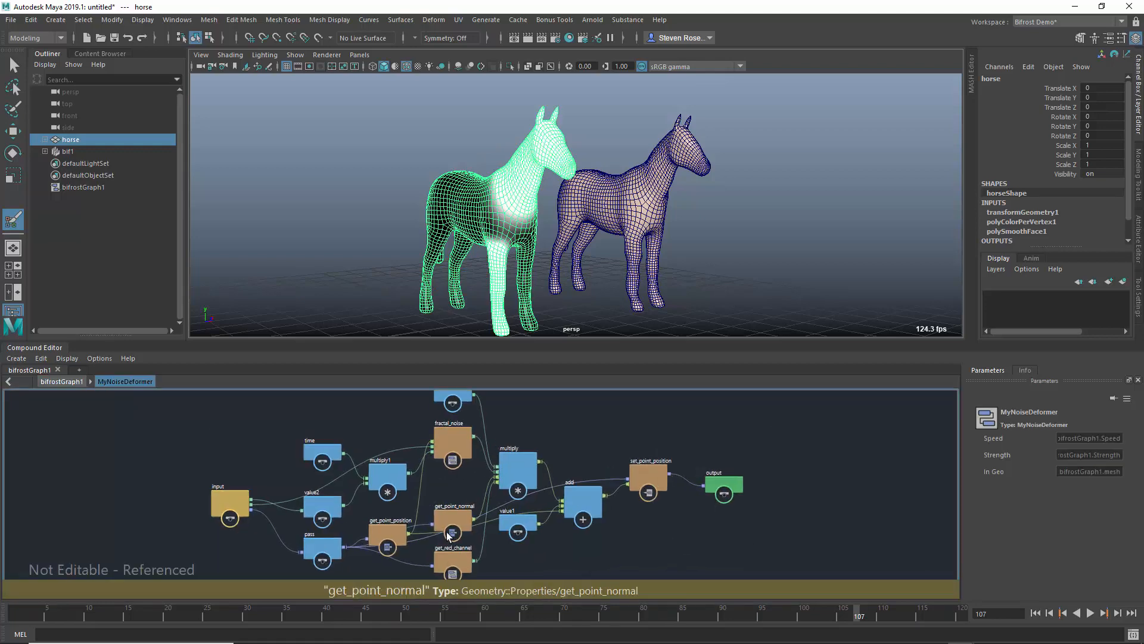
pyautogui.scroll(6, 448, 535)
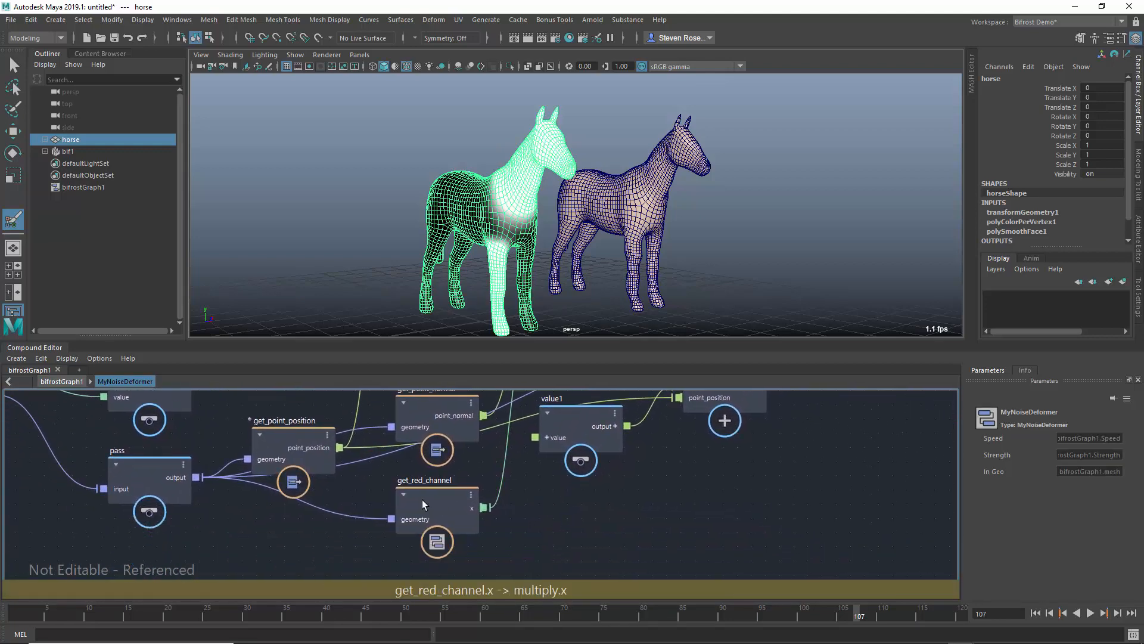
pyautogui.doubleClick(419, 509)
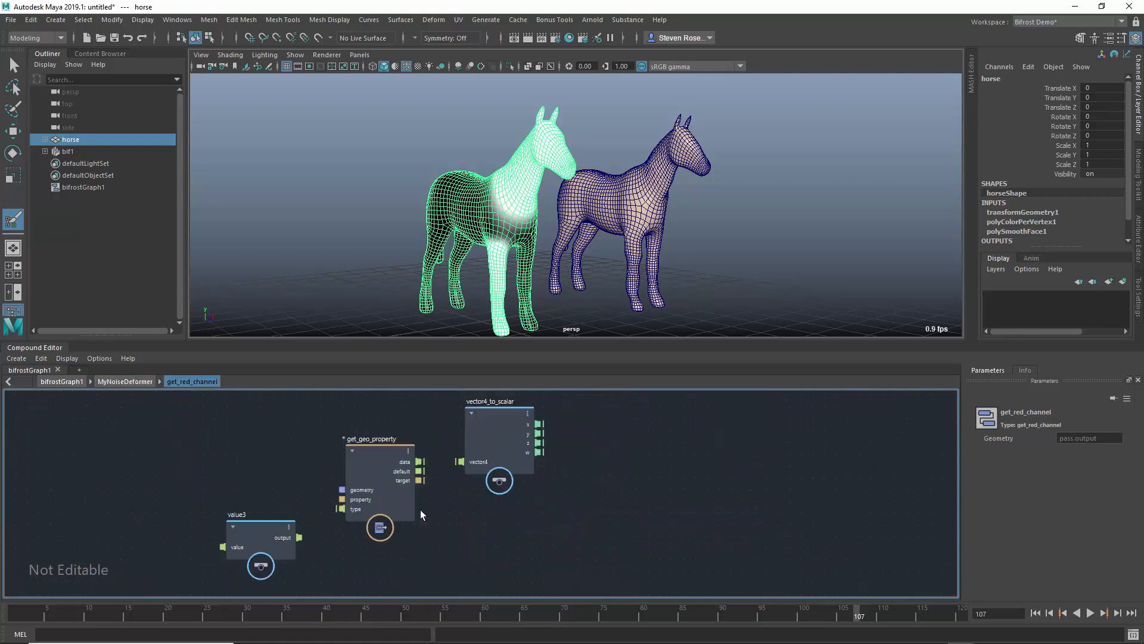
pyautogui.click(373, 458)
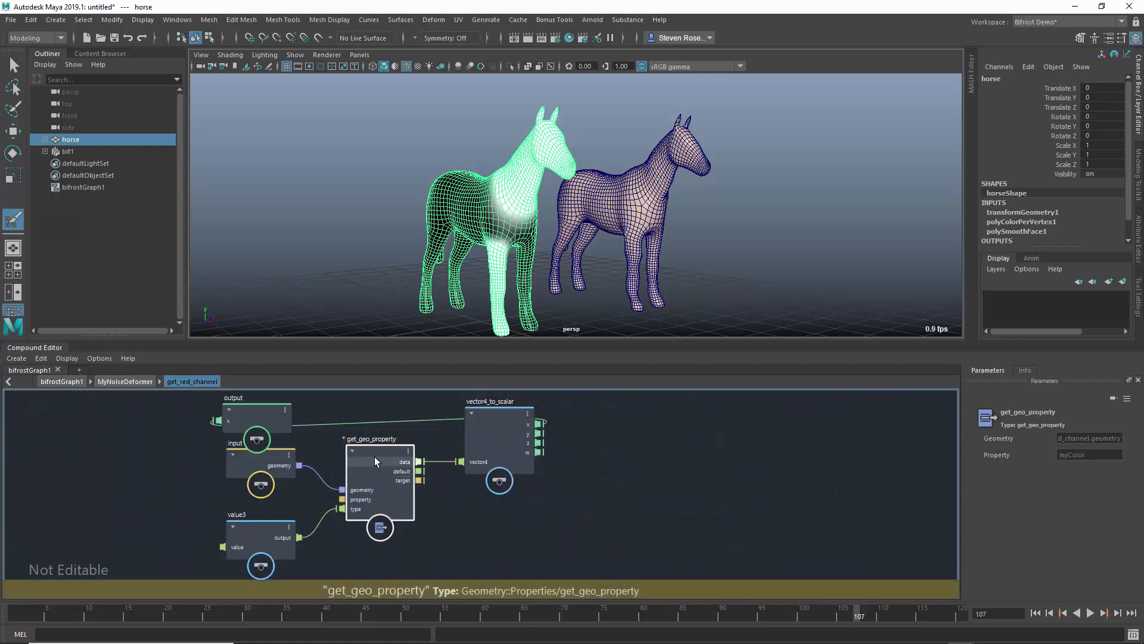
pyautogui.click(1092, 455)
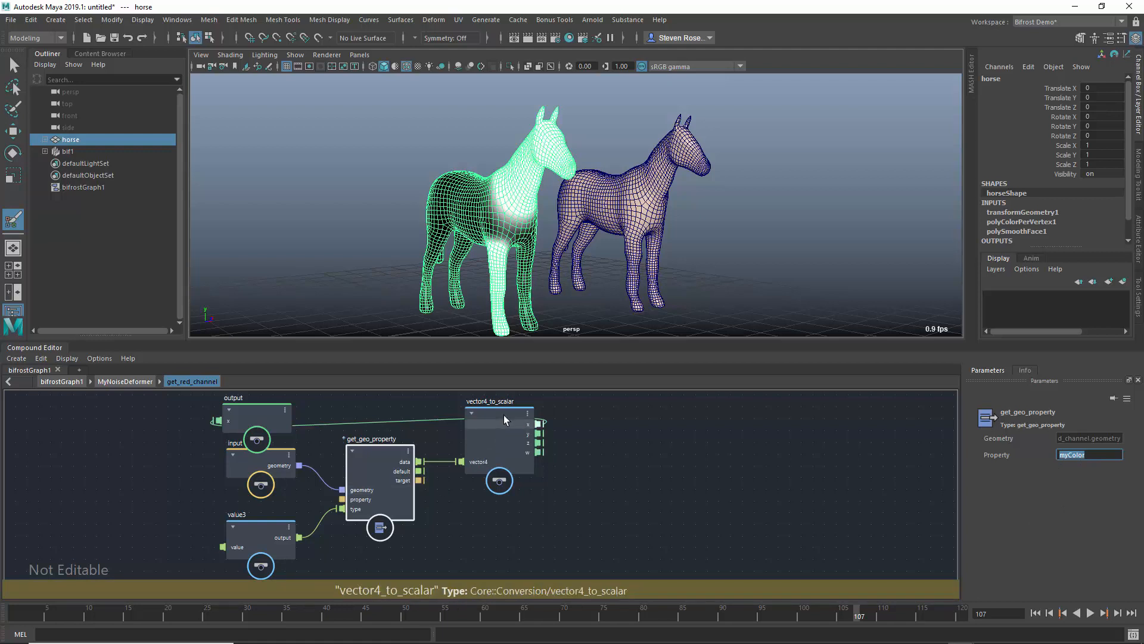
pyautogui.moveTo(503, 414)
pyautogui.mouseDown()
pyautogui.moveTo(504, 428)
pyautogui.moveTo(498, 415)
pyautogui.mouseUp()
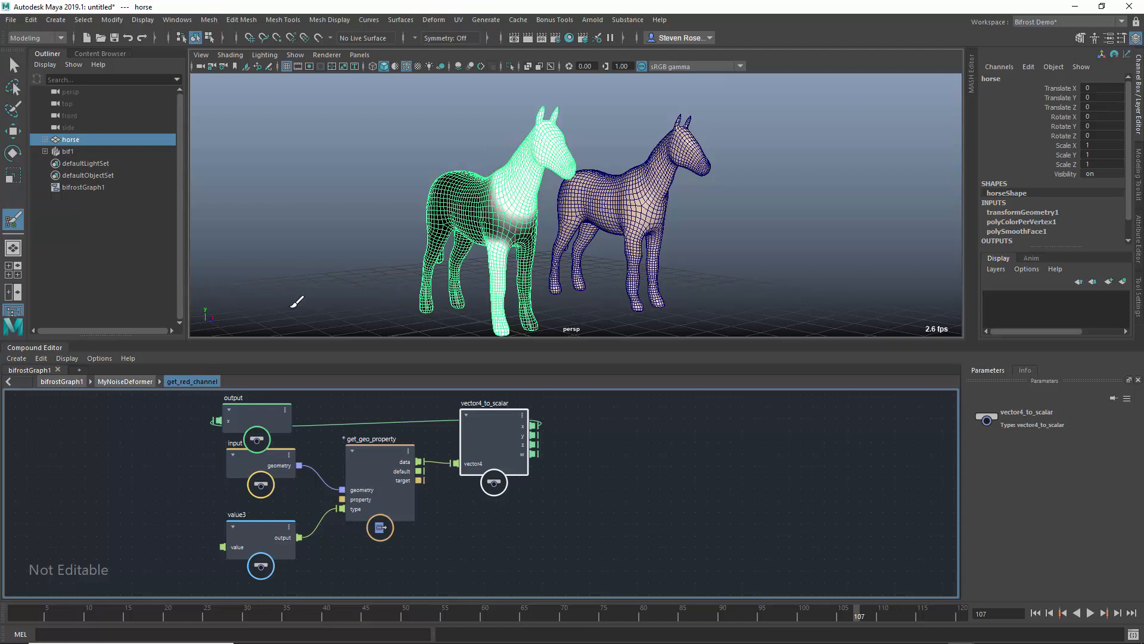
# Rename the horse's myColor color set to xxx in the Color Set Editor.
pyautogui.rightClick(508, 204)
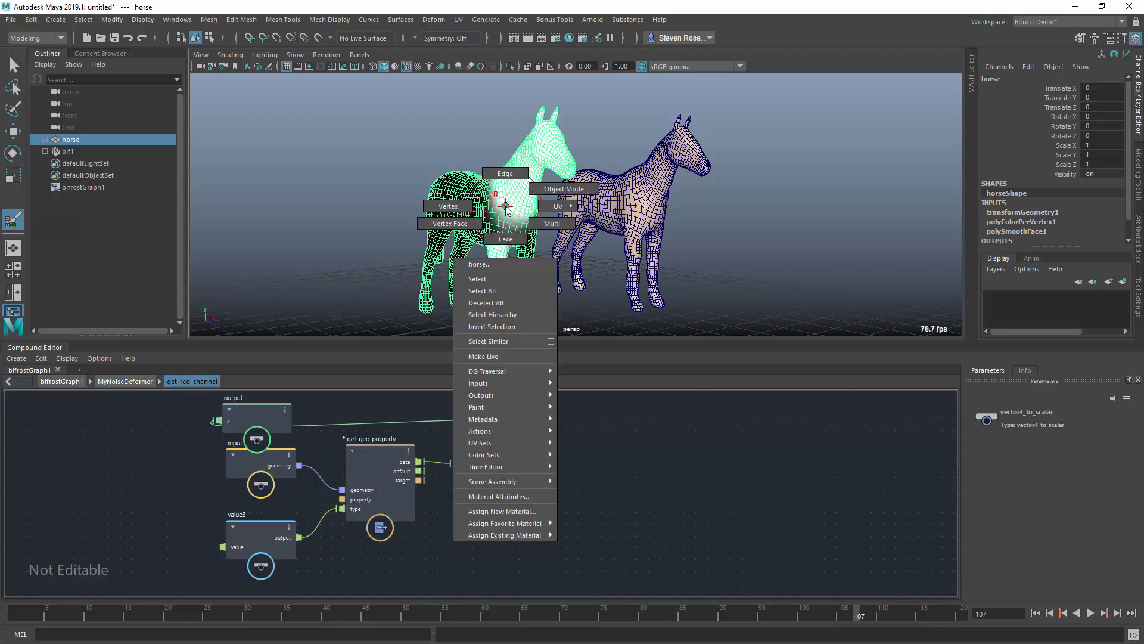
pyautogui.moveTo(497, 457)
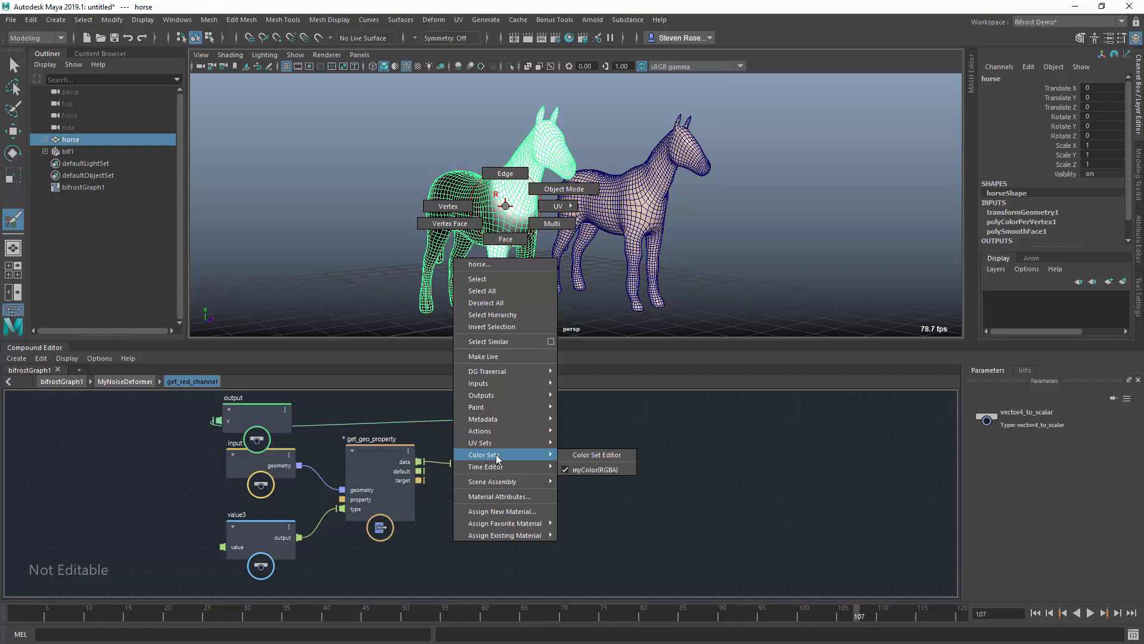
pyautogui.click(595, 454)
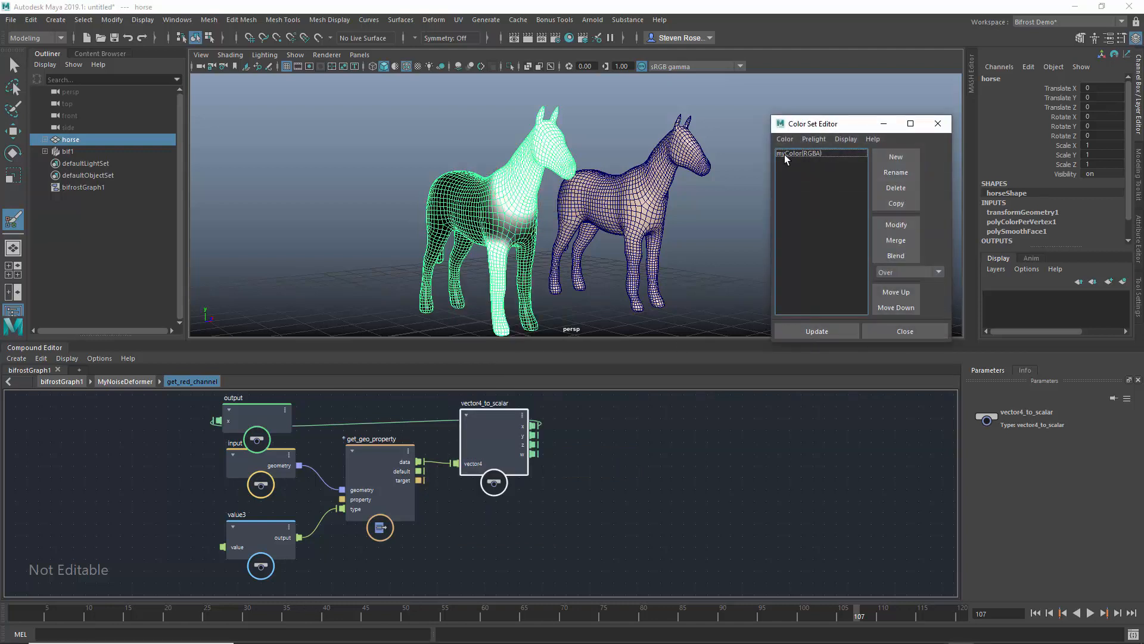
pyautogui.click(818, 153)
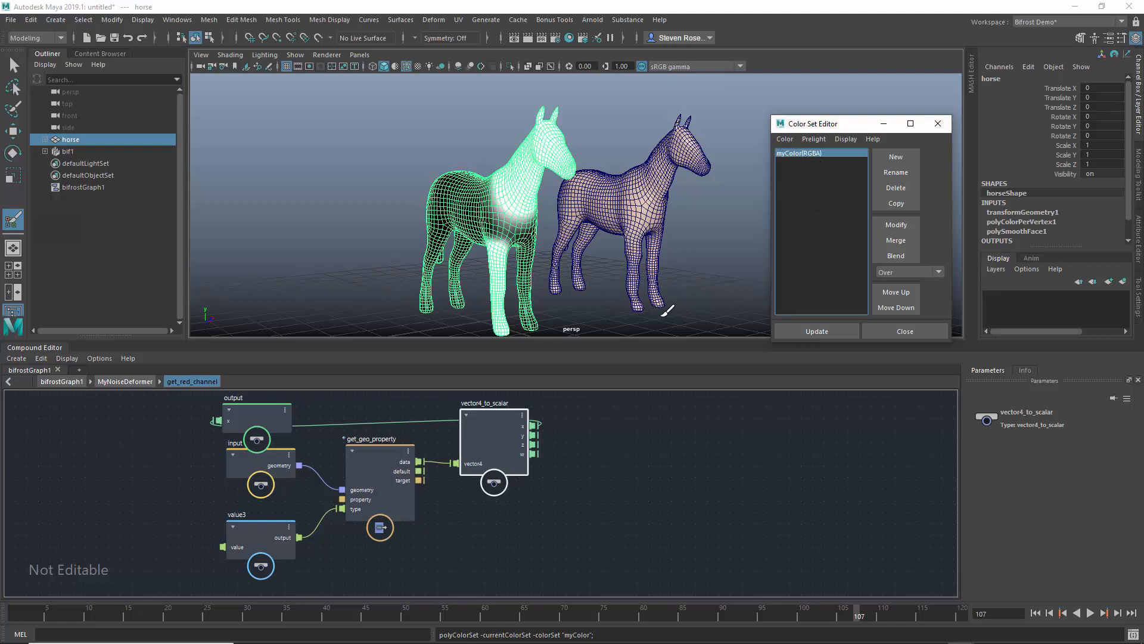
pyautogui.doubleClick(792, 152)
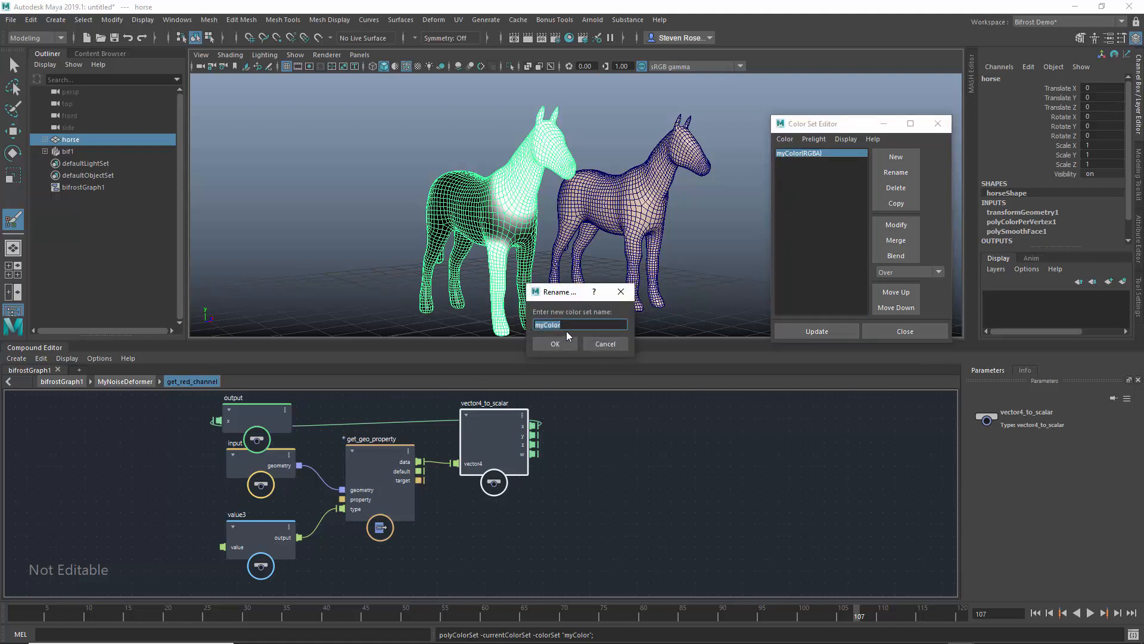
pyautogui.click(557, 344)
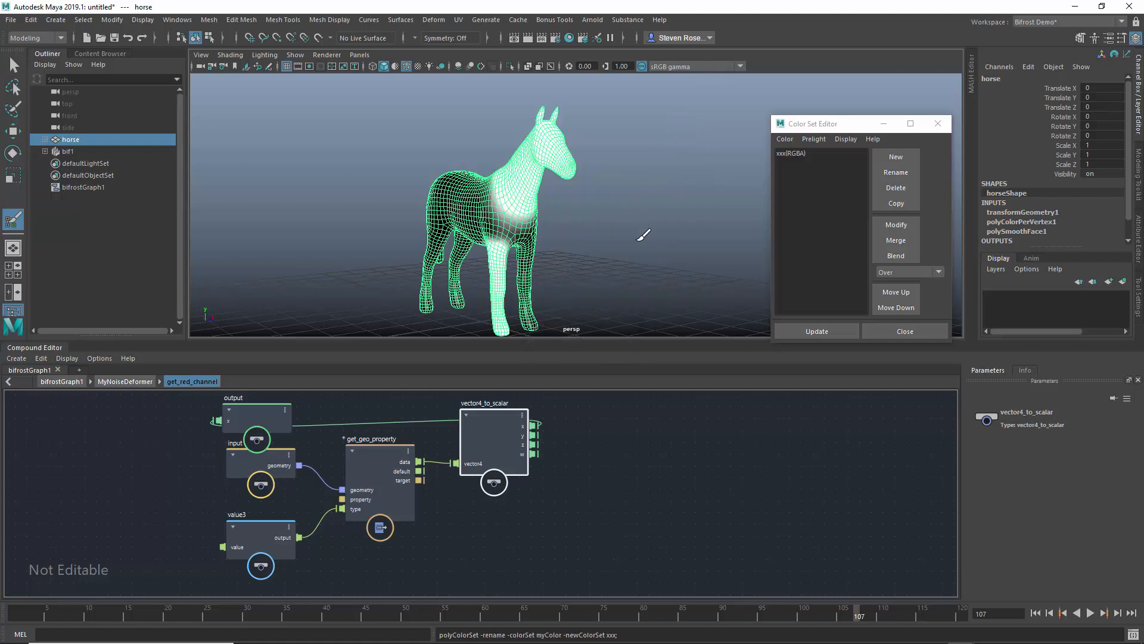
pyautogui.keyDown('alt'); pyautogui.moveTo(654, 245); pyautogui.dragTo(603, 267); pyautogui.keyUp('alt')
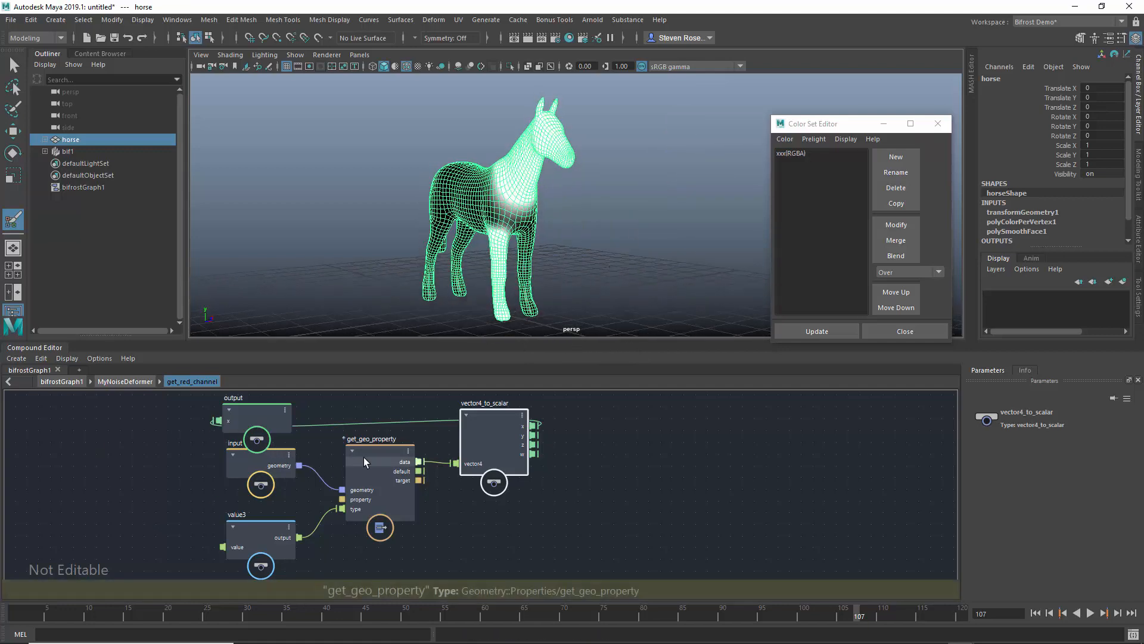
# Spread the get_geo_property and vector4_to_scalar nodes away from the input and value3 nodes in get_red_channel.
pyautogui.moveTo(364, 457); pyautogui.dragTo(366, 464)
pyautogui.scroll(3, 453, 495)
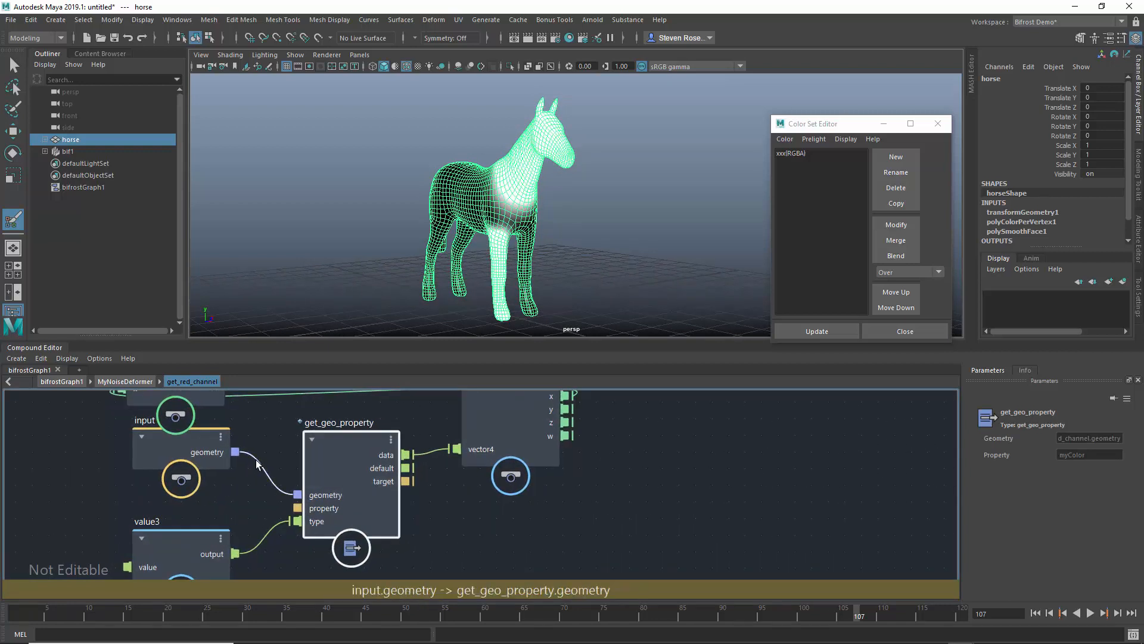
pyautogui.moveTo(308, 479); pyautogui.dragTo(404, 474)
pyautogui.moveTo(486, 429); pyautogui.dragTo(679, 423)
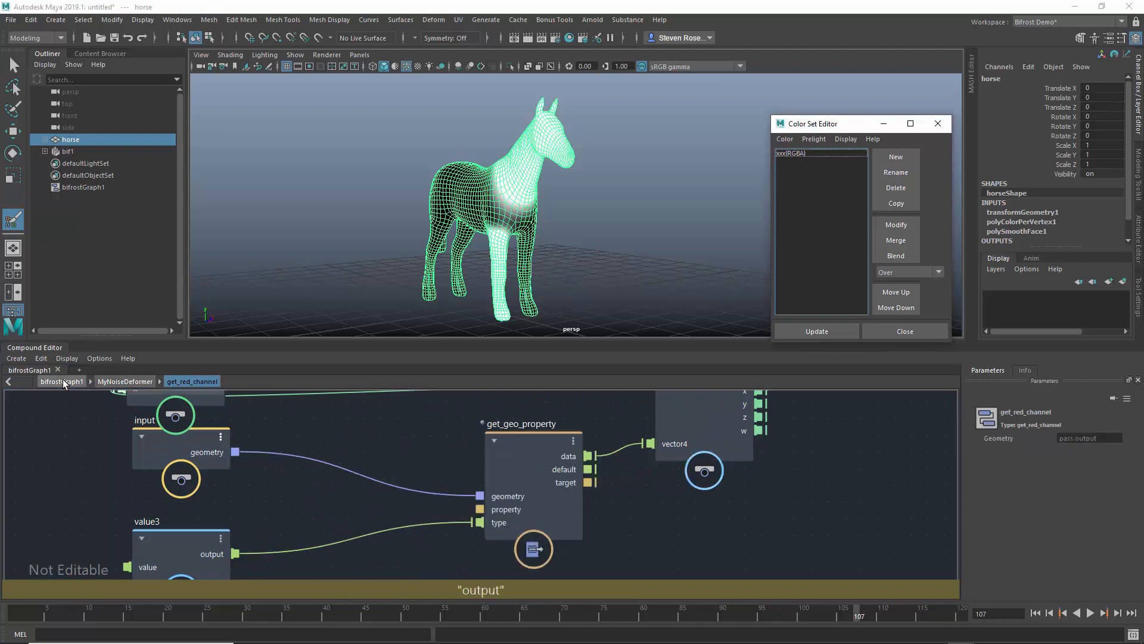
# Return to the bifrostGraph1 level, add a watchpoint on the horse-to-MyNoiseDeformer mesh connection, and examine its property list for the color set.
pyautogui.click(62, 380)
pyautogui.moveTo(288, 543); pyautogui.dragTo(219, 549)
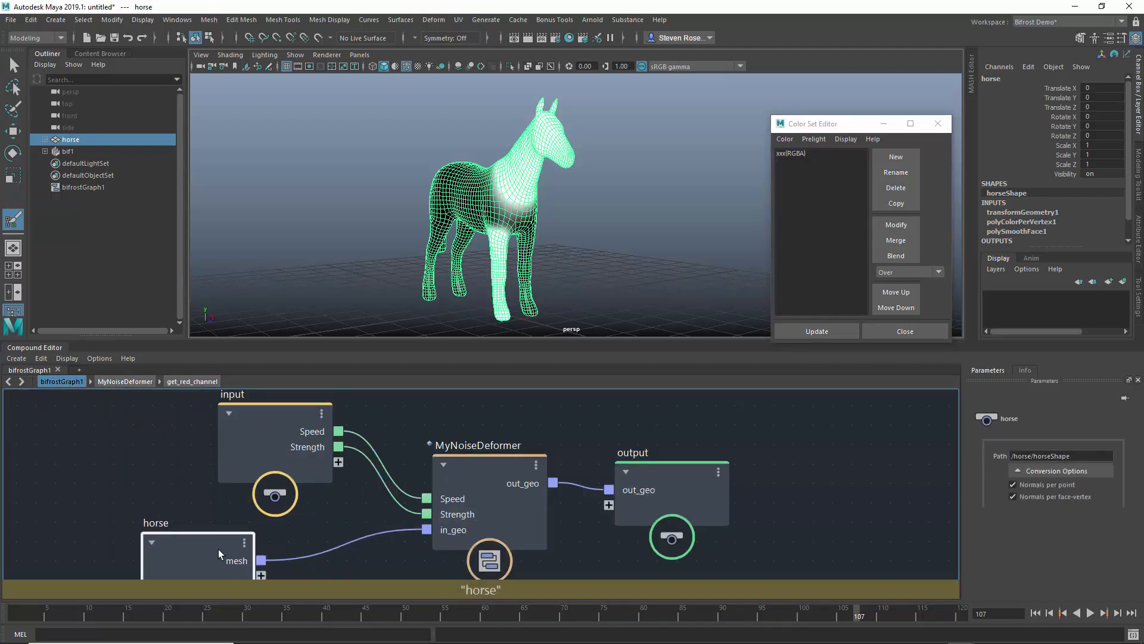
pyautogui.rightClick(330, 548)
pyautogui.click(377, 566)
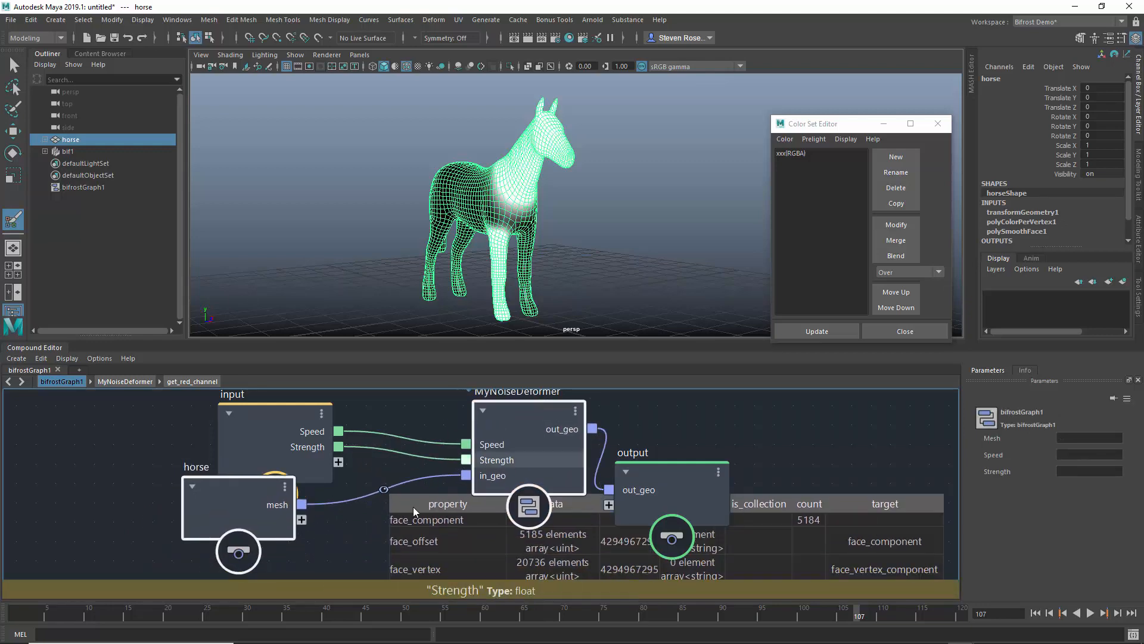
pyautogui.moveTo(371, 543); pyautogui.dragTo(300, 402, button='middle')
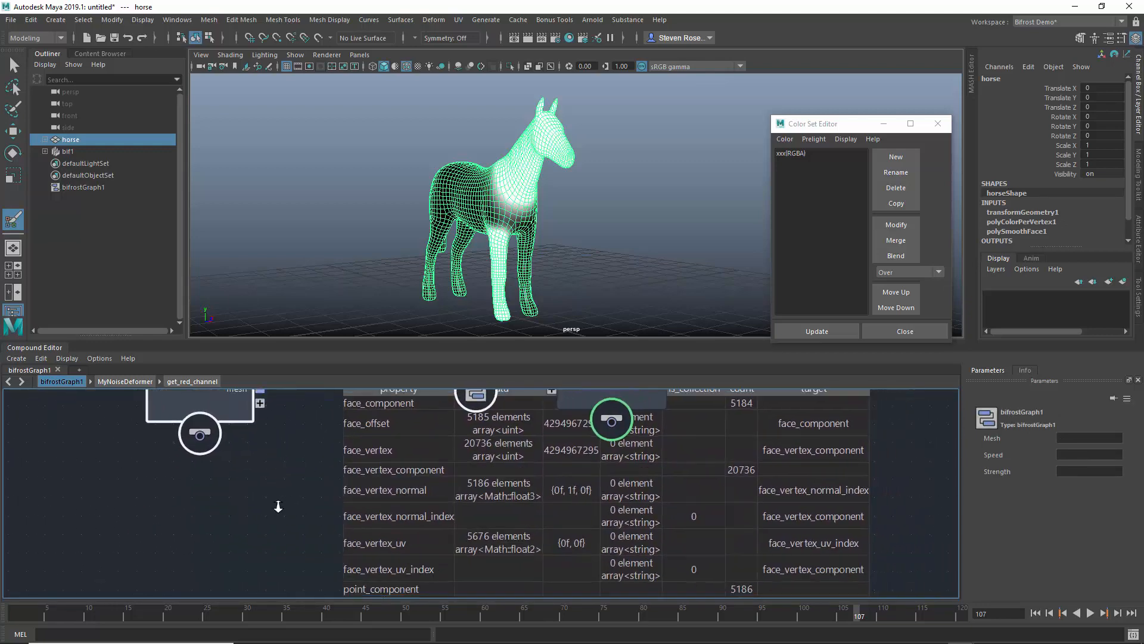
pyautogui.scroll(-2, 252, 496)
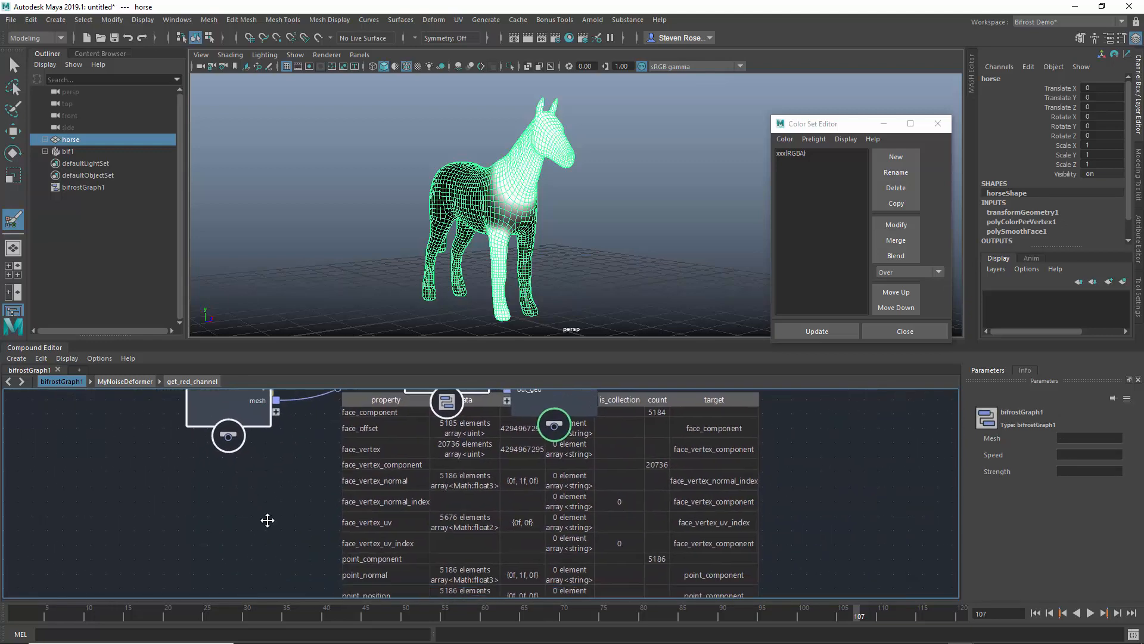
pyautogui.moveTo(267, 520); pyautogui.dragTo(274, 450, button='middle')
pyautogui.scroll(2, 425, 556)
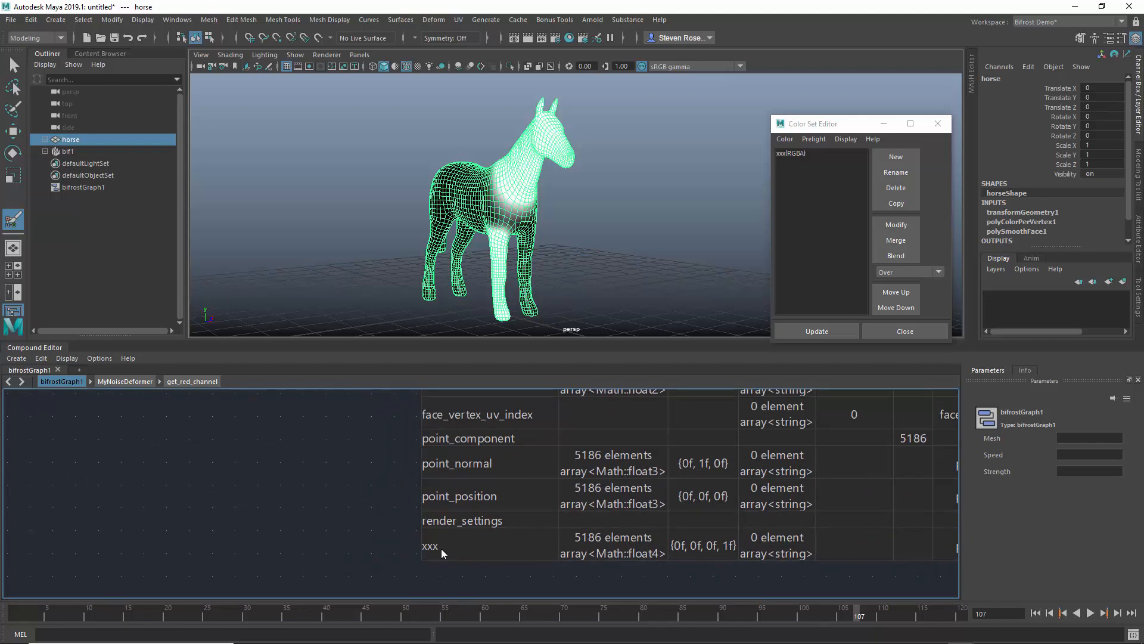
pyautogui.moveTo(614, 574); pyautogui.dragTo(499, 599, button='middle')
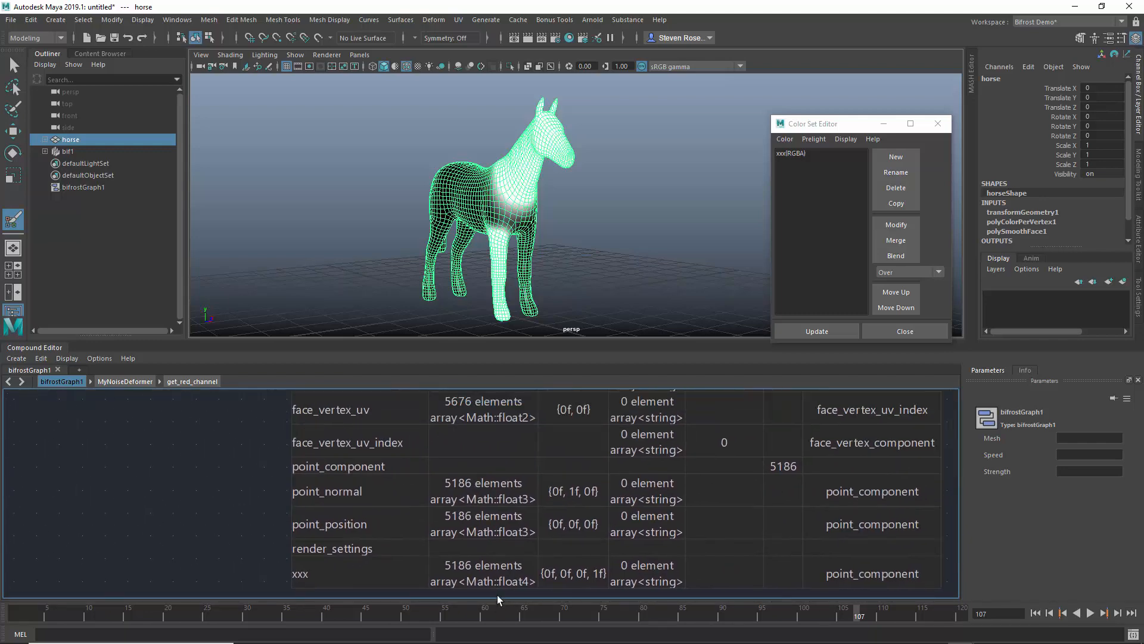
# Rename the horse's xxx color set to myColor and check its entry in the watchpoint's property list.
pyautogui.scroll(-6, 224, 503)
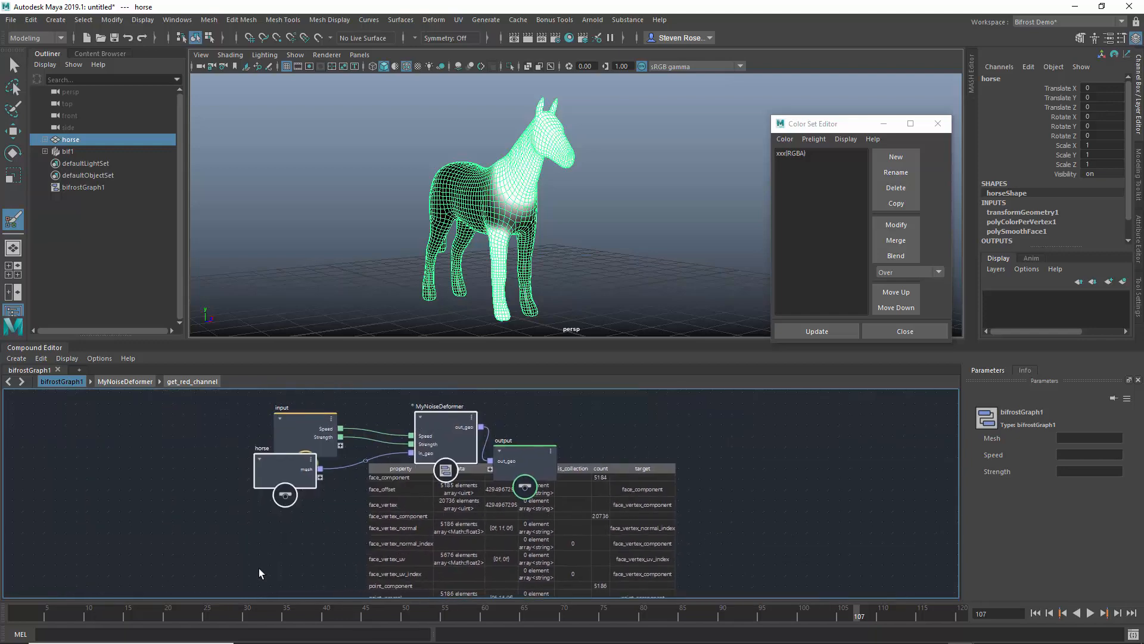
pyautogui.moveTo(270, 577); pyautogui.dragTo(284, 511, button='middle')
pyautogui.scroll(2, 310, 520)
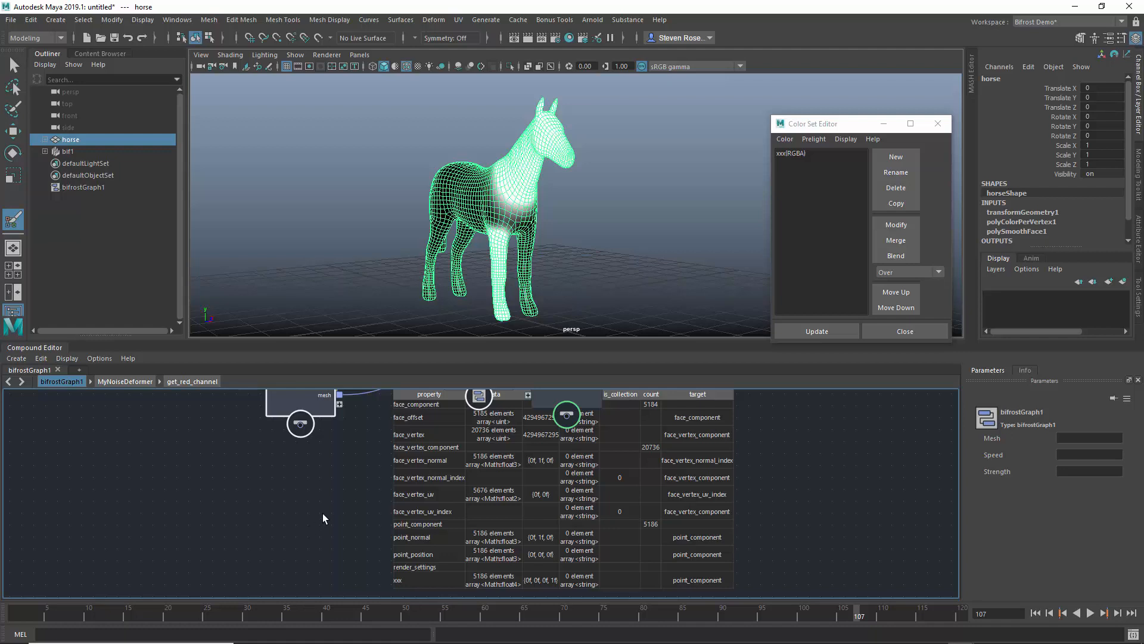
pyautogui.doubleClick(796, 153)
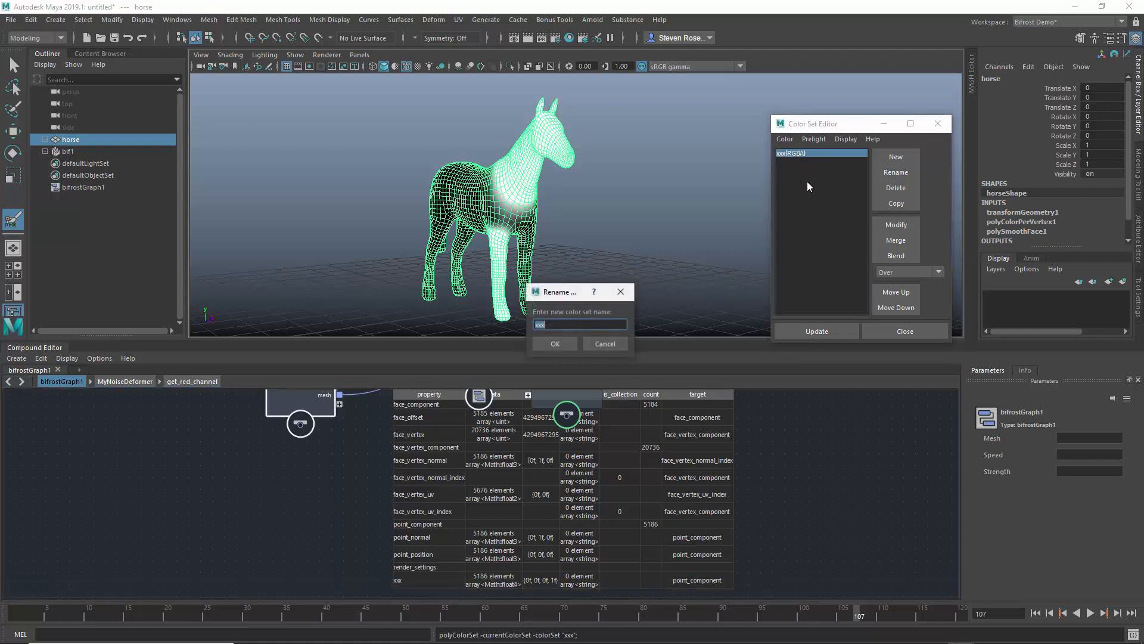
pyautogui.click(555, 344)
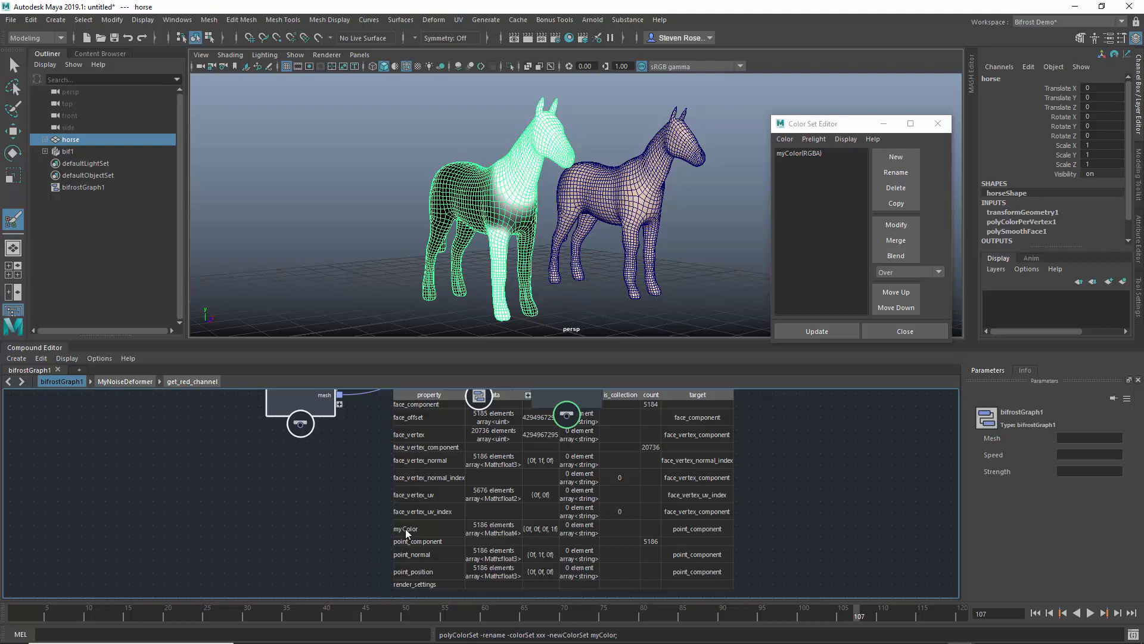
pyautogui.scroll(3, 361, 538)
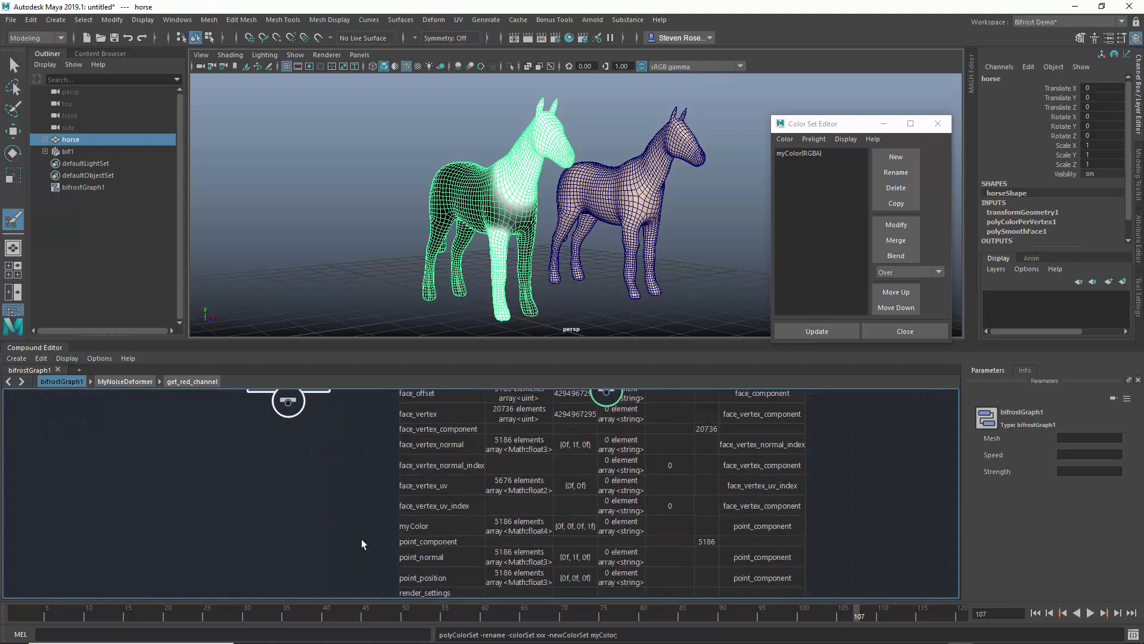
pyautogui.keyDown('alt'); pyautogui.moveTo(362, 539); pyautogui.dragTo(346, 510, button='middle'); pyautogui.keyUp('alt')
pyautogui.scroll(-2, 346, 509)
# Play the animation from frame 1 and examine the deformed horse up close beside the painted original.
pyautogui.click(1035, 614)
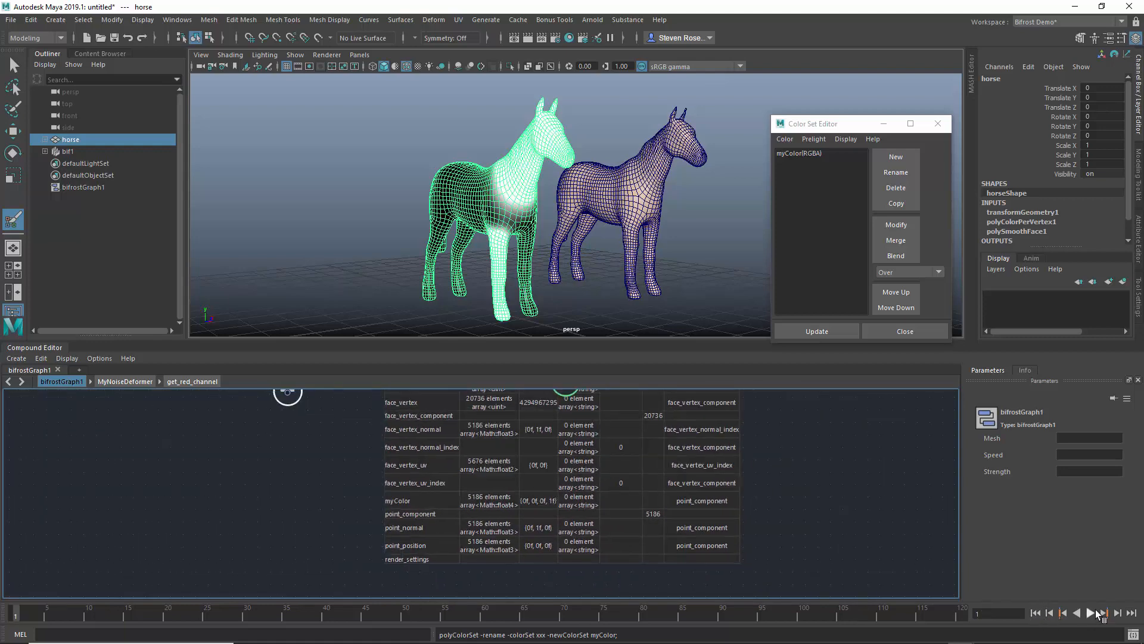
pyautogui.click(1090, 613)
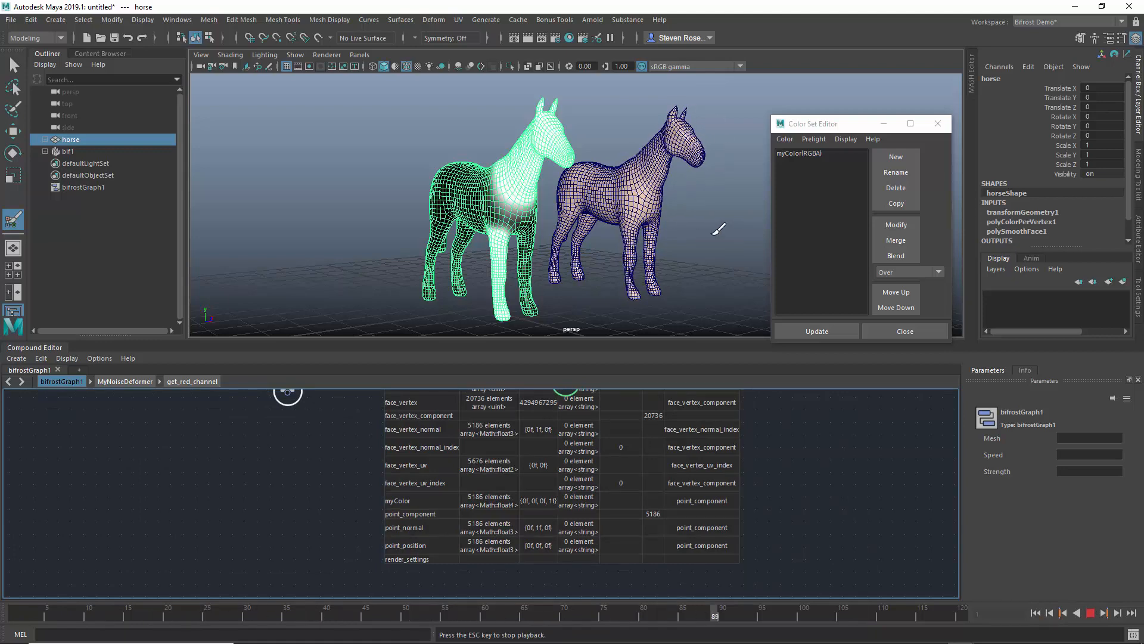
pyautogui.scroll(2, 666, 267)
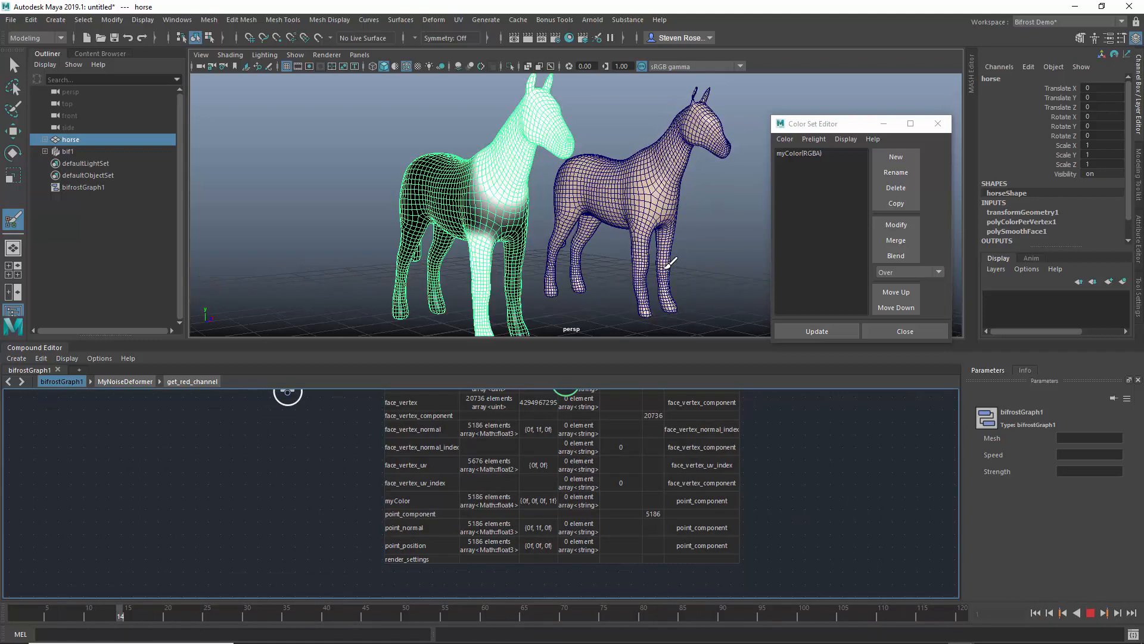
pyautogui.keyDown('alt'); pyautogui.moveTo(726, 250); pyautogui.dragTo(698, 265); pyautogui.keyUp('alt')
pyautogui.scroll(1, 684, 282)
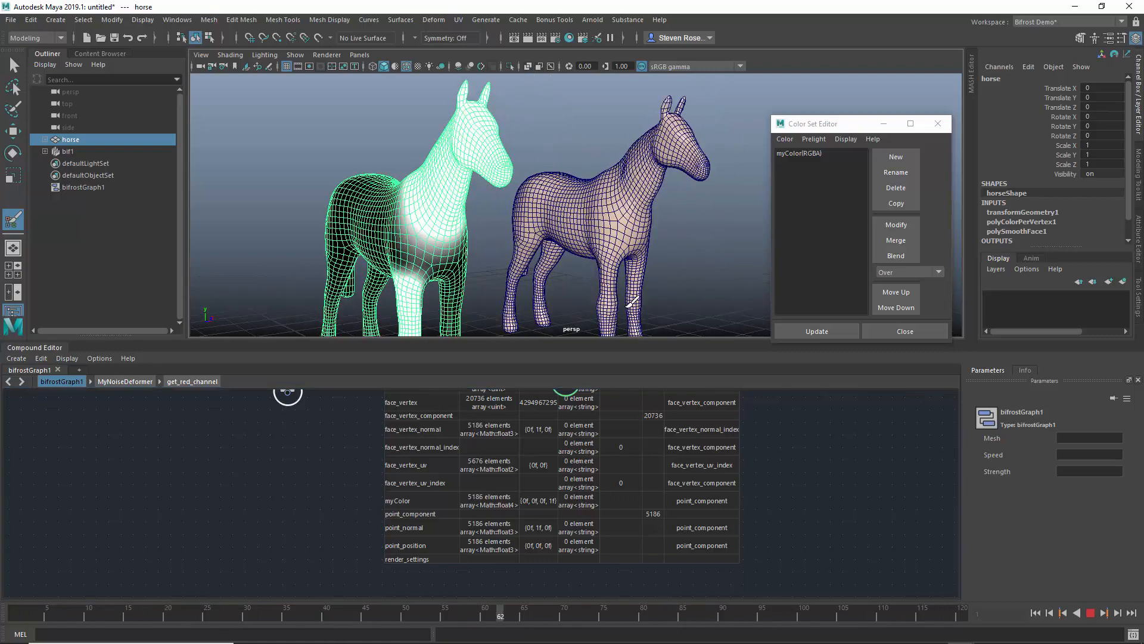